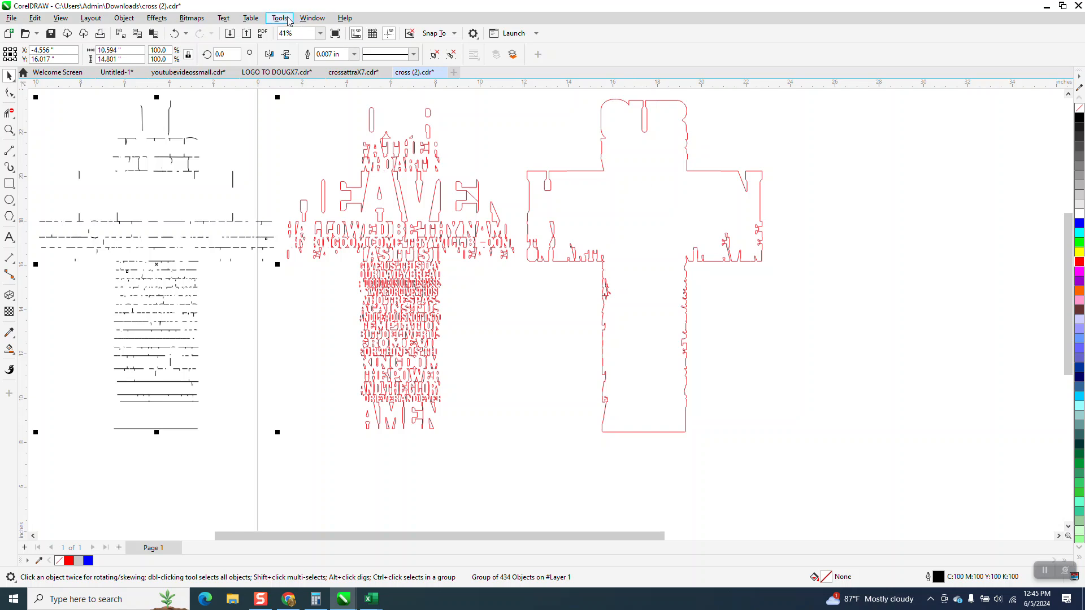
Show the list of all objects in the document
{"action": "left_click", "coordinate": [312, 18]}
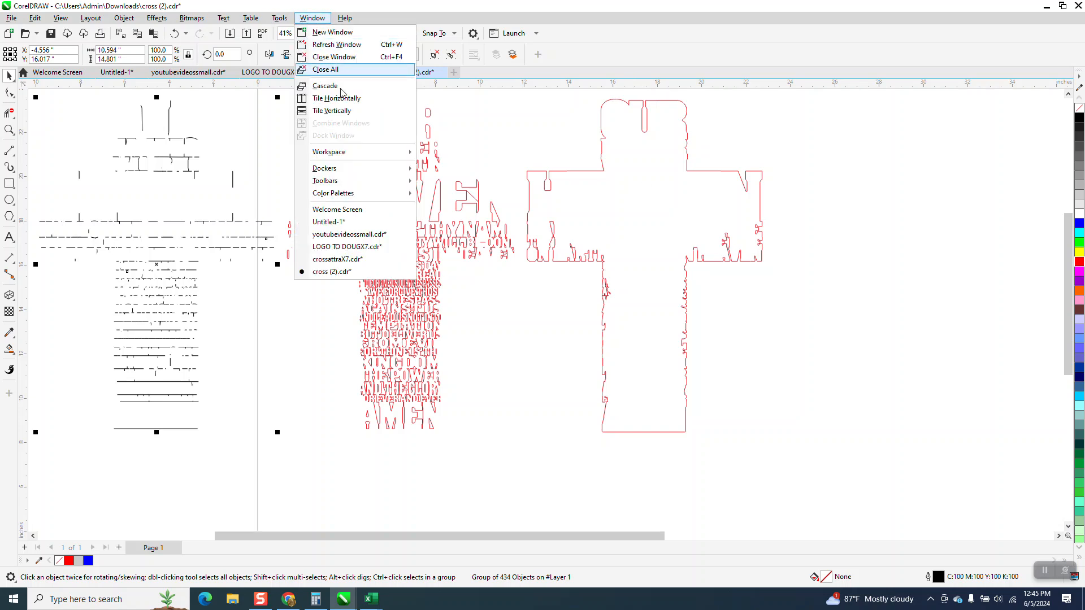
{"action": "mouse_move", "coordinate": [350, 173]}
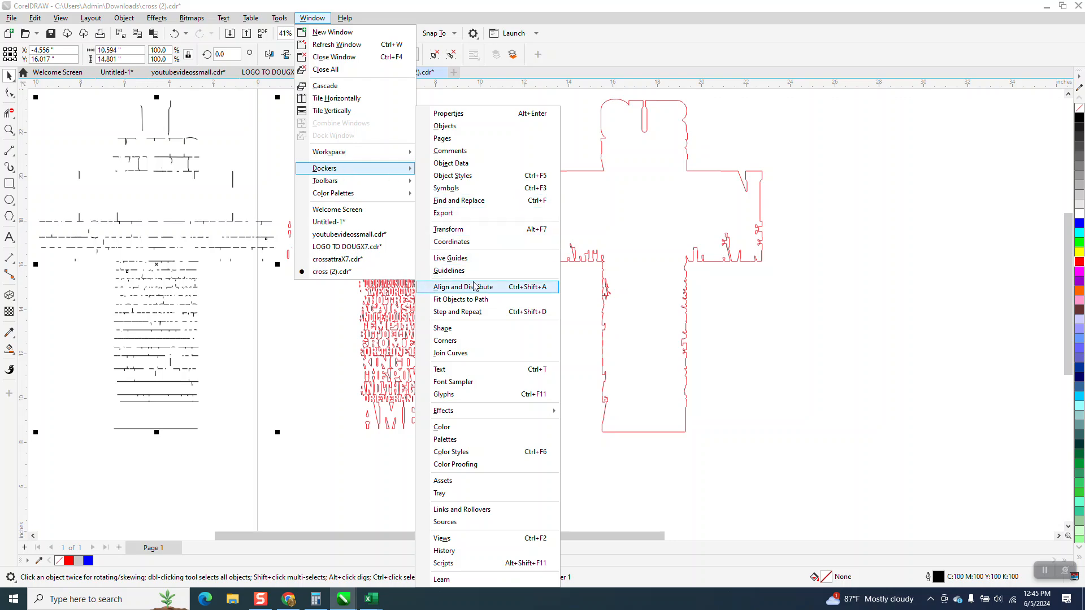
{"action": "left_click", "coordinate": [458, 129]}
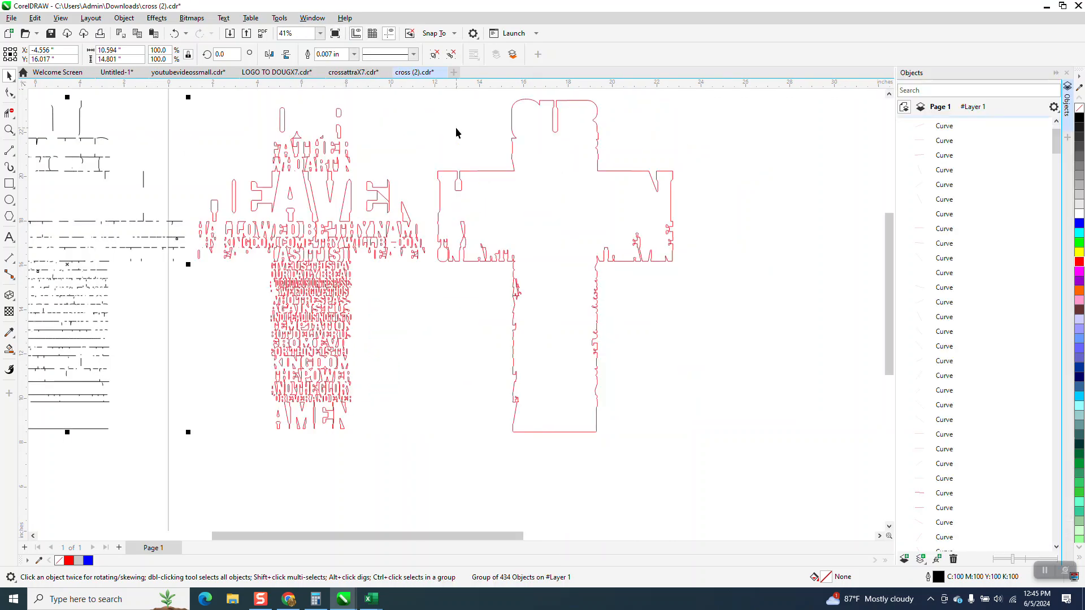
Select the red cross outline and reorder its curve to sit directly below the group of 434 objects
{"action": "scroll", "coordinate": [698, 269], "scroll_direction": "down", "scroll_amount": 3}
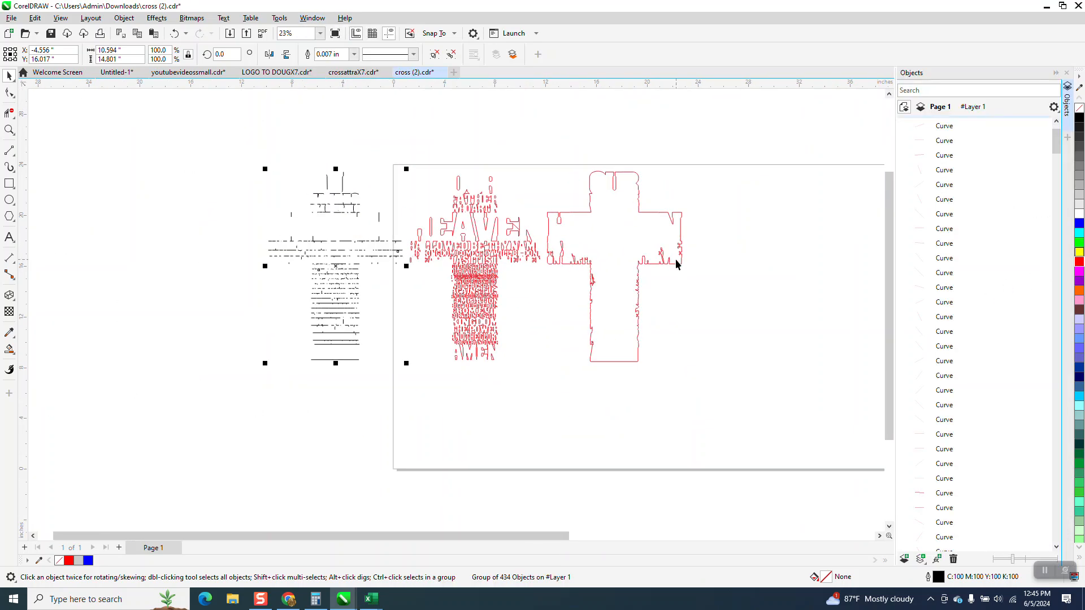
{"action": "left_click", "coordinate": [676, 259]}
{"action": "mouse_move", "coordinate": [1056, 174]}
{"action": "left_mouse_down"}
{"action": "mouse_move", "coordinate": [1055, 197]}
{"action": "mouse_move", "coordinate": [1056, 185]}
{"action": "left_mouse_up"}
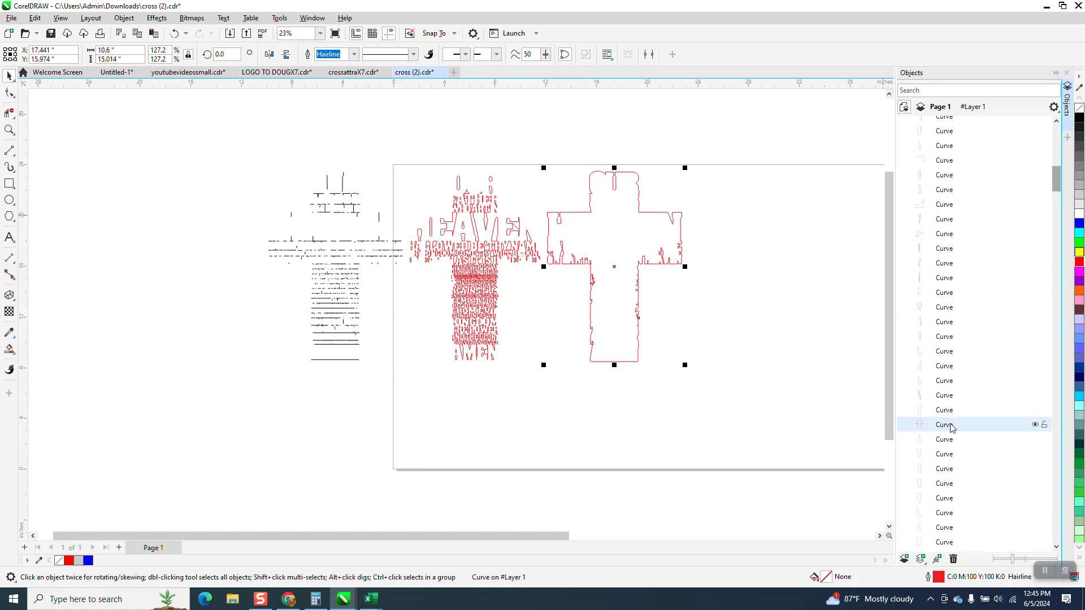
{"action": "left_click_drag", "start_coordinate": [951, 428], "coordinate": [961, 179]}
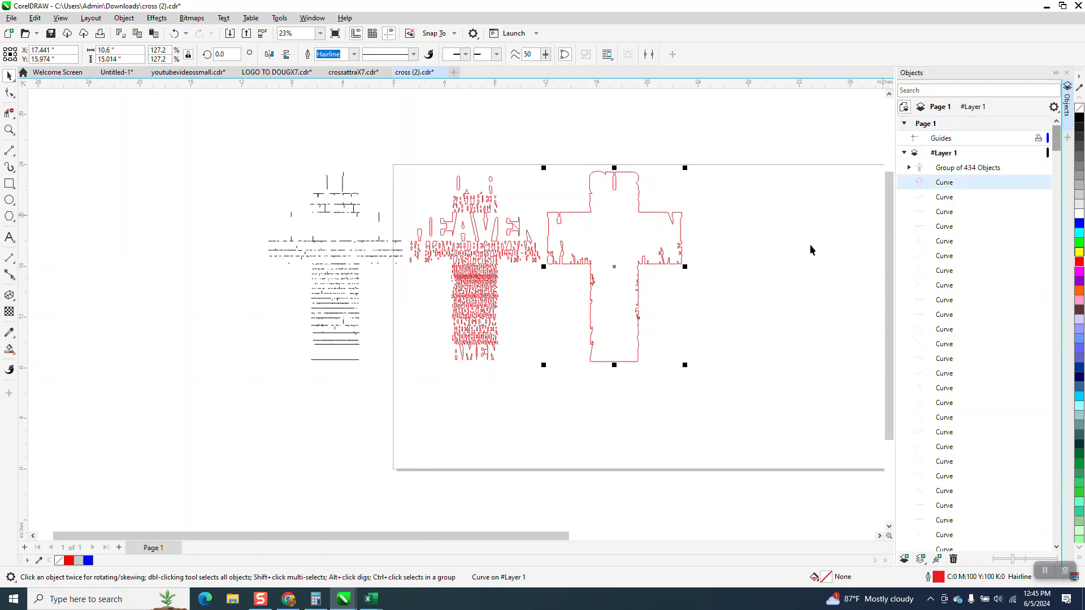
Clear the selection and step through the topmost curves in the object list up to the cross outline
{"action": "left_click", "coordinate": [751, 258]}
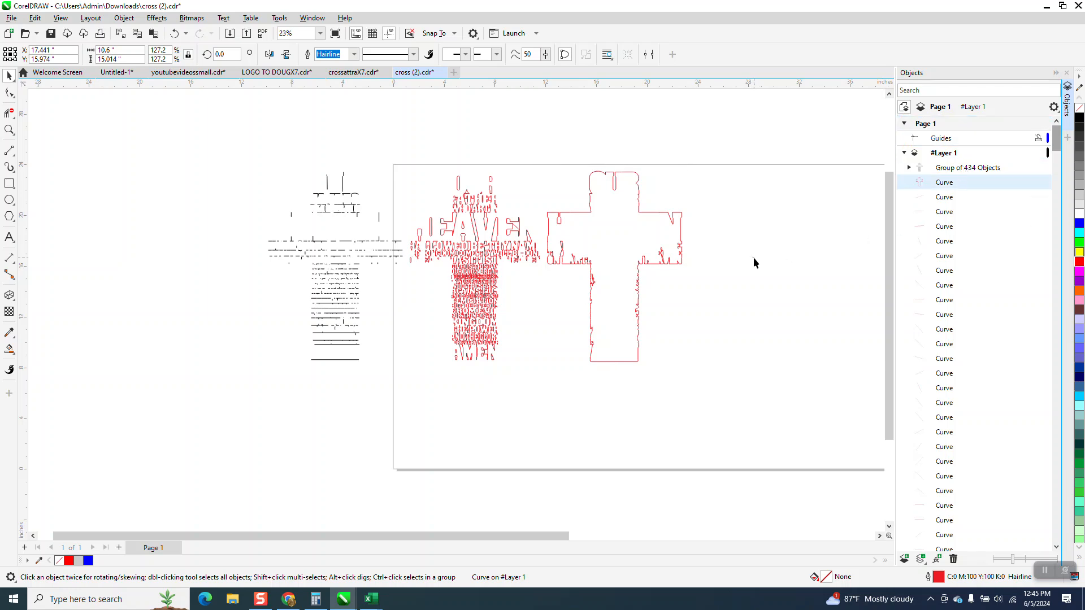
{"action": "left_click", "coordinate": [952, 213]}
{"action": "key", "text": "Up"}
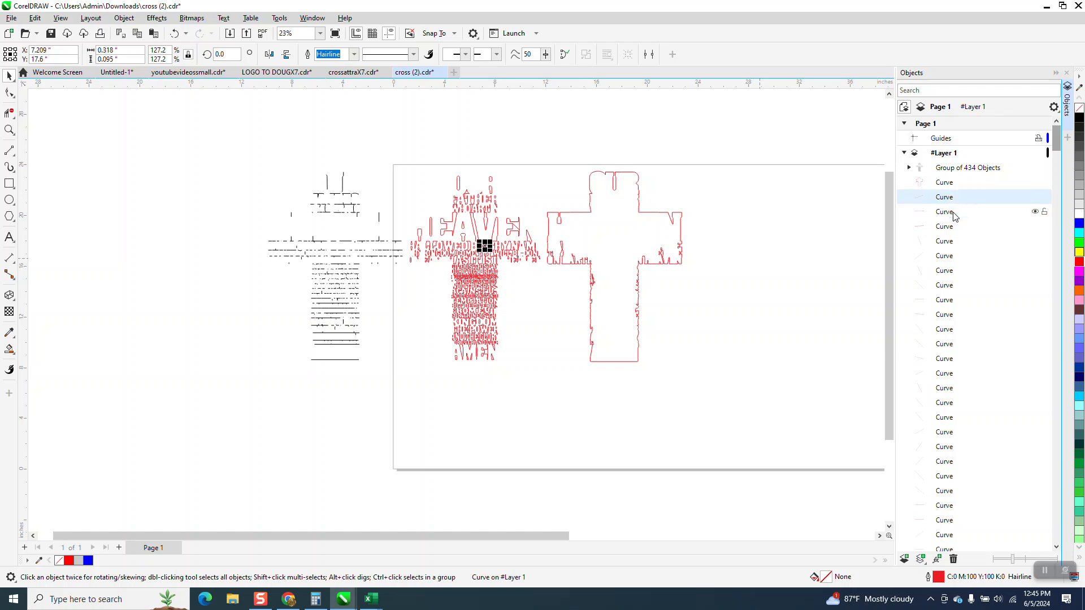
{"action": "key", "text": "Up"}
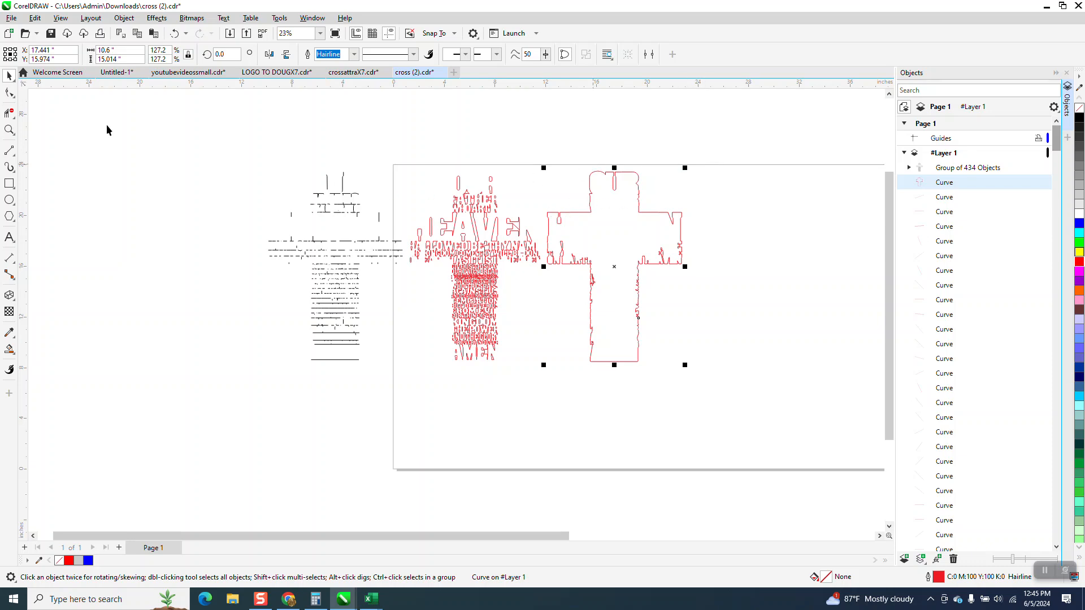
Delete the stray diagonal segment inside the second E of the large HEAVEN lettering with Virtual Segment Delete
{"action": "left_click", "coordinate": [9, 130]}
{"action": "left_click_drag", "start_coordinate": [441, 171], "coordinate": [549, 279]}
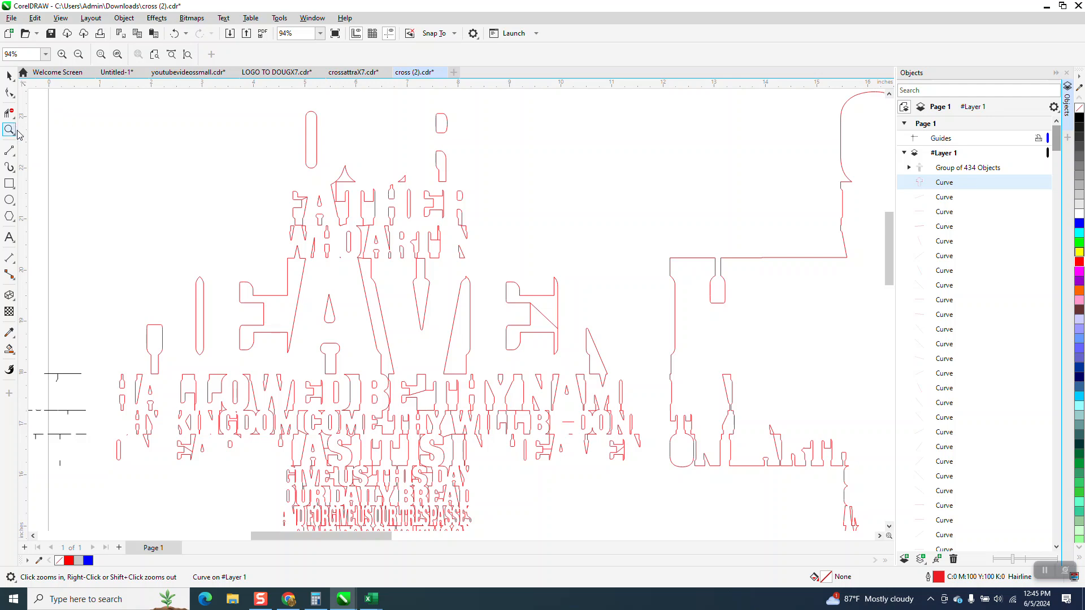
{"action": "left_click_drag", "start_coordinate": [460, 272], "coordinate": [601, 360]}
{"action": "left_click", "coordinate": [9, 113]}
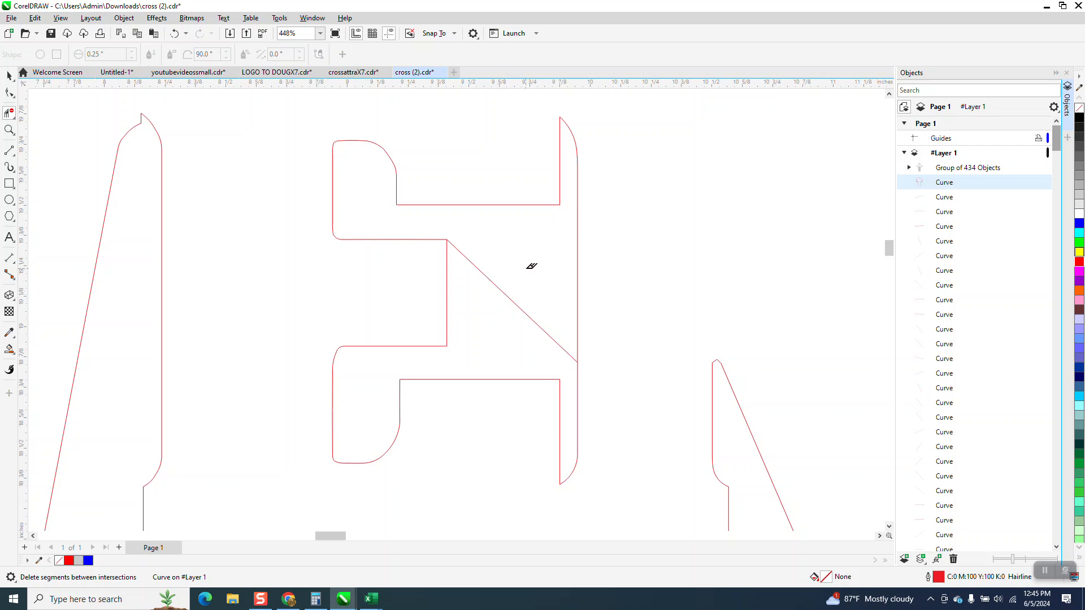
{"action": "left_click_drag", "start_coordinate": [513, 276], "coordinate": [511, 328]}
Delete the diagonal segment connecting the E and T in the BE THY NAME row
{"action": "scroll", "coordinate": [497, 259], "scroll_direction": "down", "scroll_amount": 3}
{"action": "scroll", "coordinate": [497, 256], "scroll_direction": "down", "scroll_amount": 2}
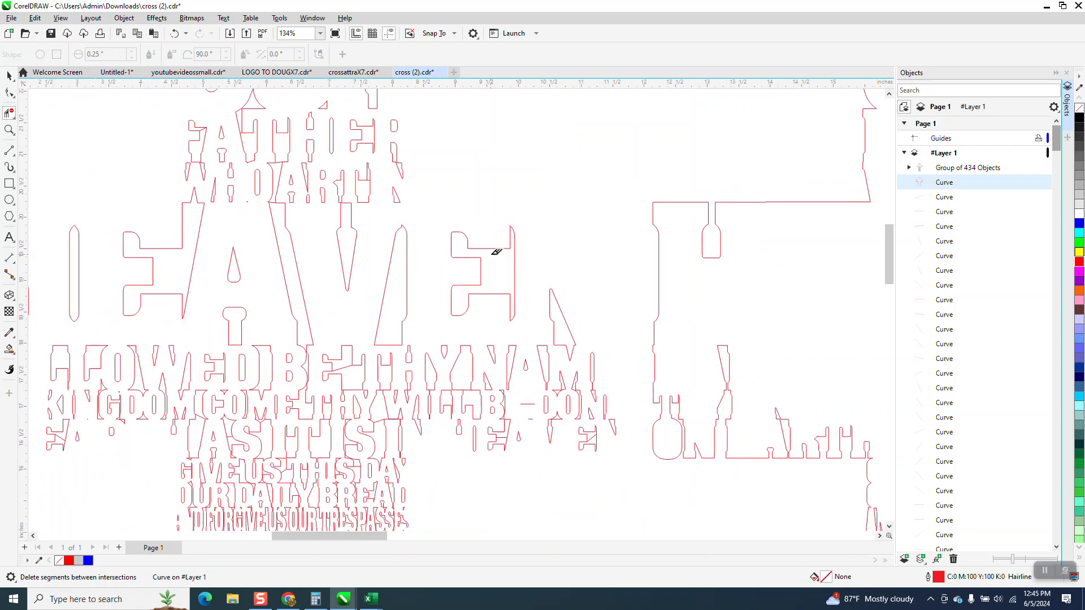
{"action": "left_click", "coordinate": [9, 129]}
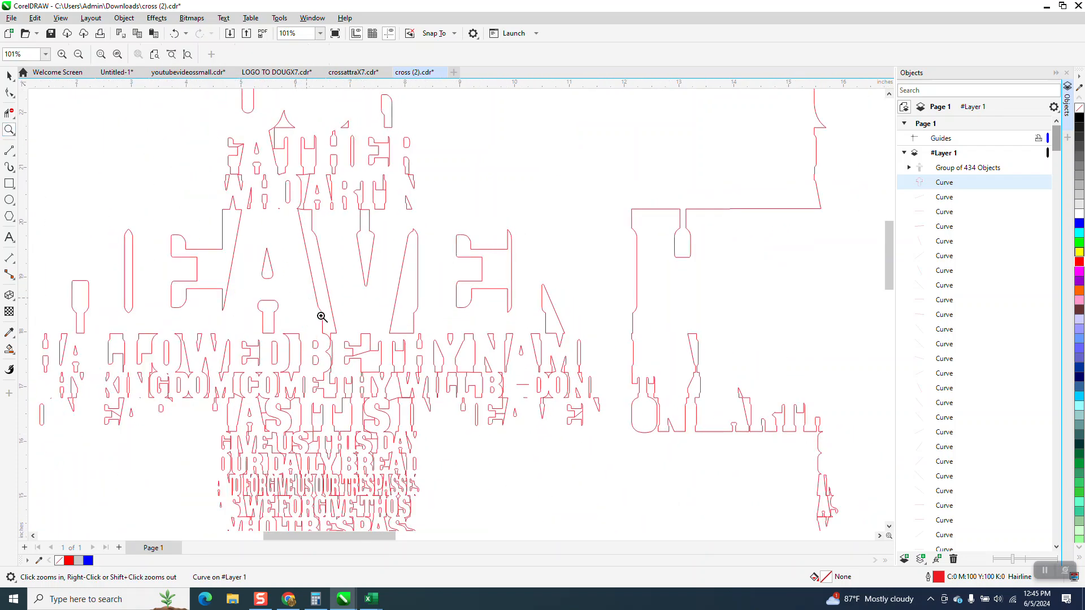
{"action": "left_click_drag", "start_coordinate": [315, 310], "coordinate": [554, 403]}
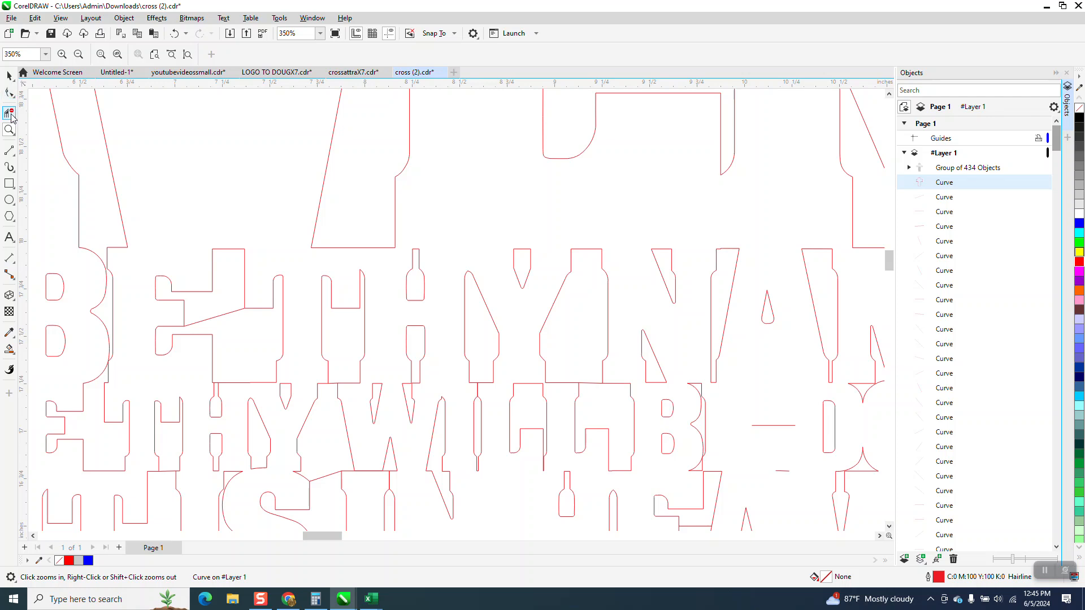
{"action": "left_click_drag", "start_coordinate": [123, 237], "coordinate": [377, 394]}
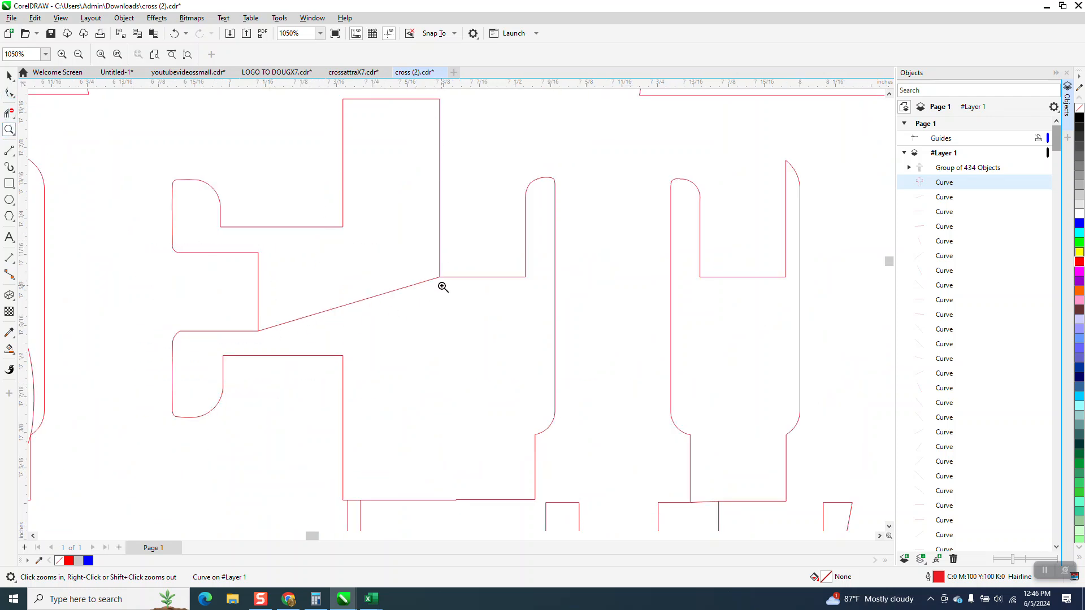
{"action": "left_click", "coordinate": [9, 113]}
Delete the stray diagonal segment joining the E and A of EARTH, beneath the KINGDOM COME row
{"action": "scroll", "coordinate": [344, 253], "scroll_direction": "down", "scroll_amount": 3}
{"action": "scroll", "coordinate": [345, 252], "scroll_direction": "down", "scroll_amount": 1}
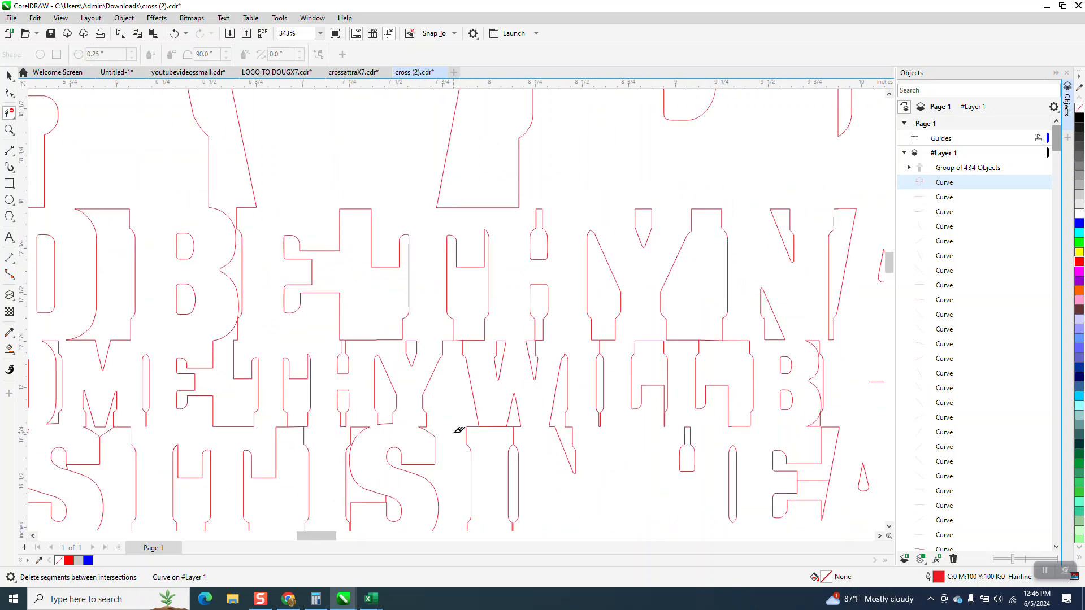
{"action": "scroll", "coordinate": [442, 330], "scroll_direction": "down", "scroll_amount": 1}
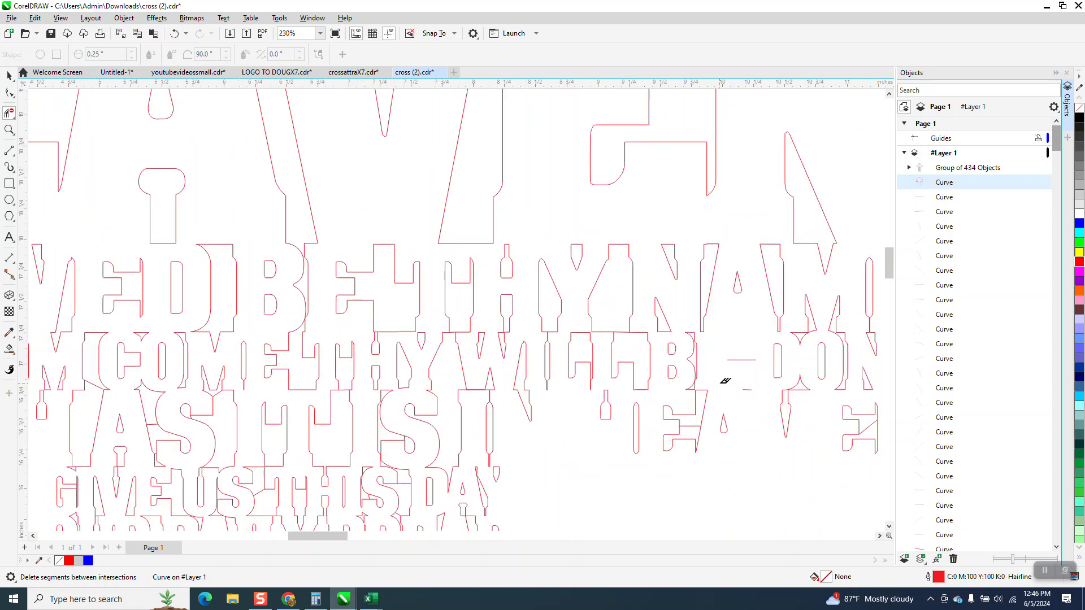
{"action": "scroll", "coordinate": [697, 364], "scroll_direction": "down", "scroll_amount": 1}
{"action": "scroll", "coordinate": [621, 362], "scroll_direction": "down", "scroll_amount": 1}
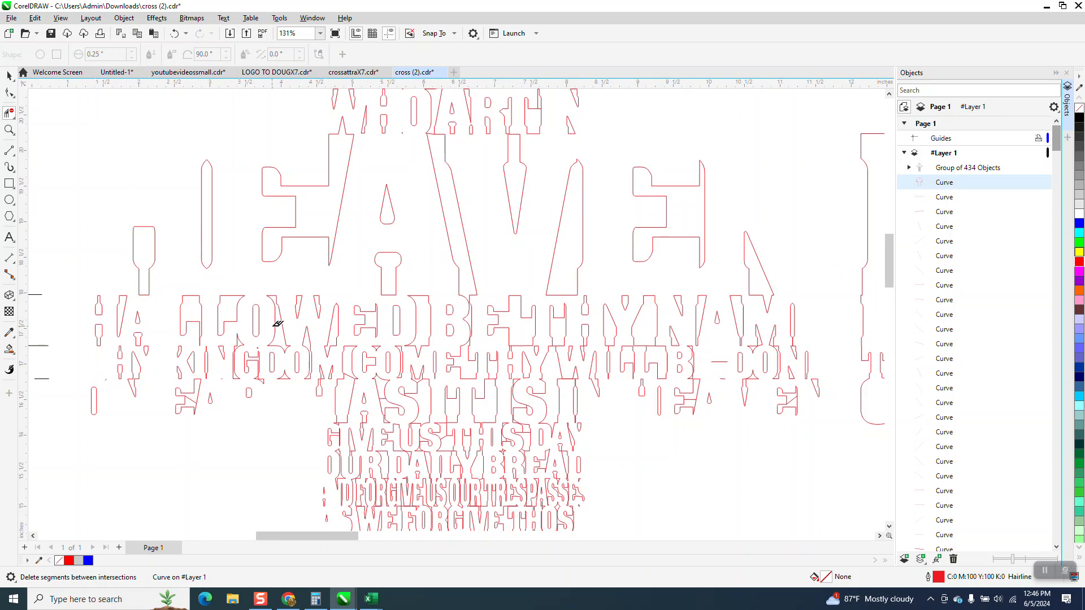
{"action": "left_click", "coordinate": [9, 129]}
{"action": "left_click_drag", "start_coordinate": [169, 355], "coordinate": [388, 493]}
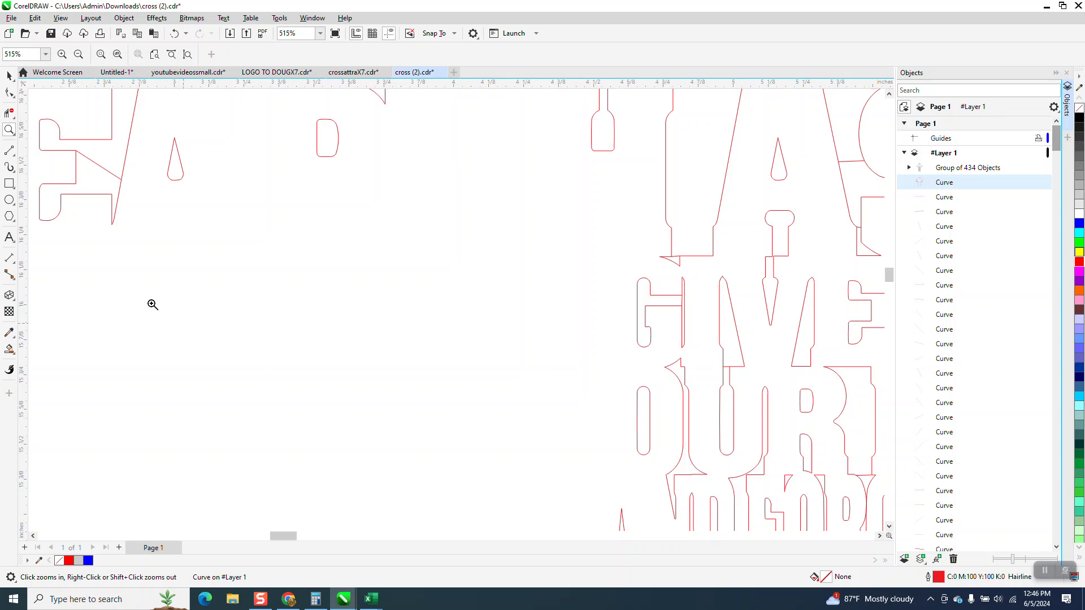
{"action": "left_click", "coordinate": [9, 113]}
Delete the short horizontal segment at the left foot of the A in the AS IT IS row
{"action": "scroll", "coordinate": [182, 223], "scroll_direction": "down", "scroll_amount": 1}
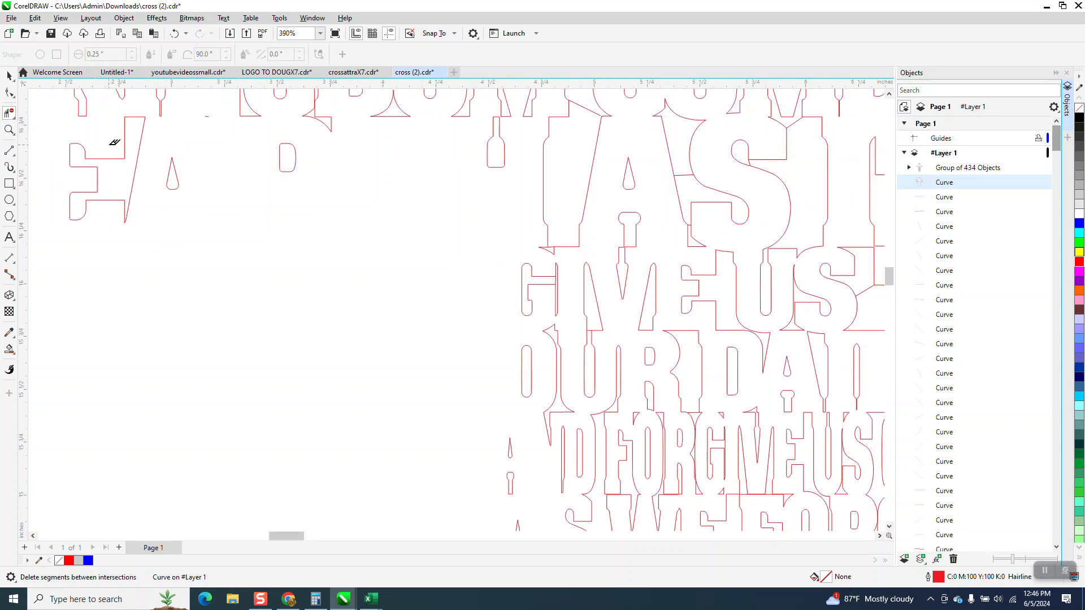
{"action": "left_click", "coordinate": [9, 129]}
{"action": "left_click_drag", "start_coordinate": [536, 240], "coordinate": [622, 285]}
{"action": "left_click", "coordinate": [9, 113]}
{"action": "left_click", "coordinate": [218, 199]}
Delete the diagonal segment connecting the S of US and the T of THIS in the GIVE US THIS DAY row
{"action": "scroll", "coordinate": [213, 208], "scroll_direction": "down", "scroll_amount": 4}
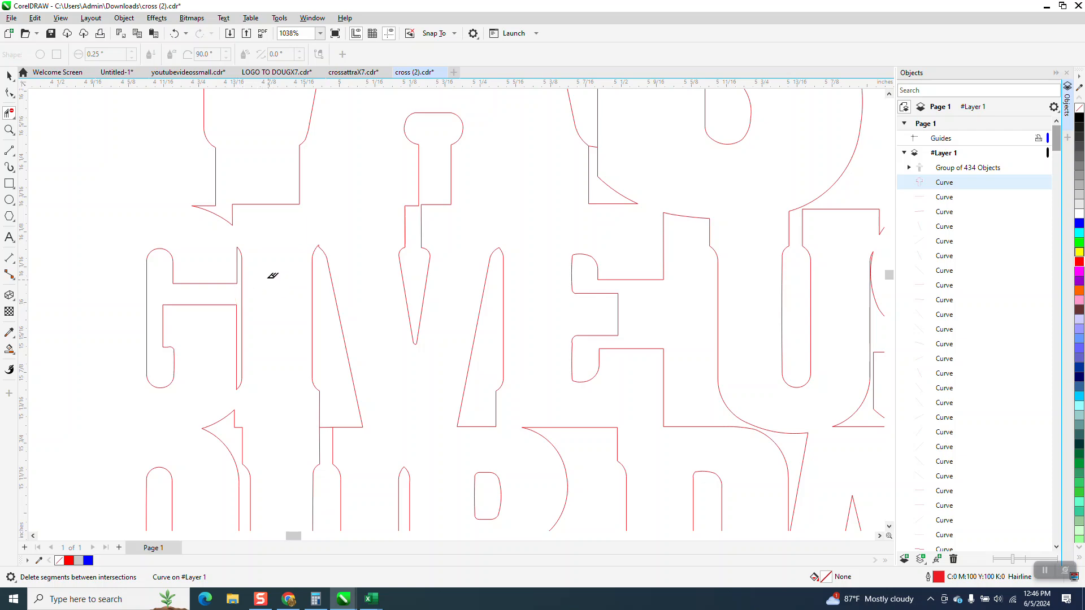
{"action": "scroll", "coordinate": [274, 277], "scroll_direction": "down", "scroll_amount": 2}
{"action": "left_click", "coordinate": [655, 296]}
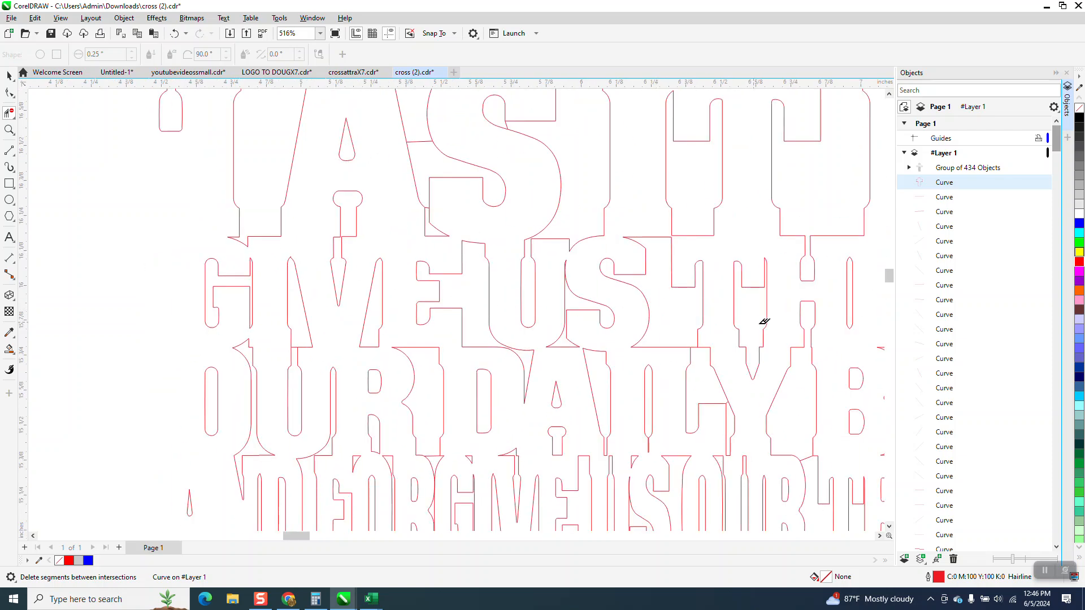
Delete the horizontal segment connecting the S and T of AGAINST in the AGAINST US row
{"action": "scroll", "coordinate": [426, 284], "scroll_direction": "down", "scroll_amount": 2}
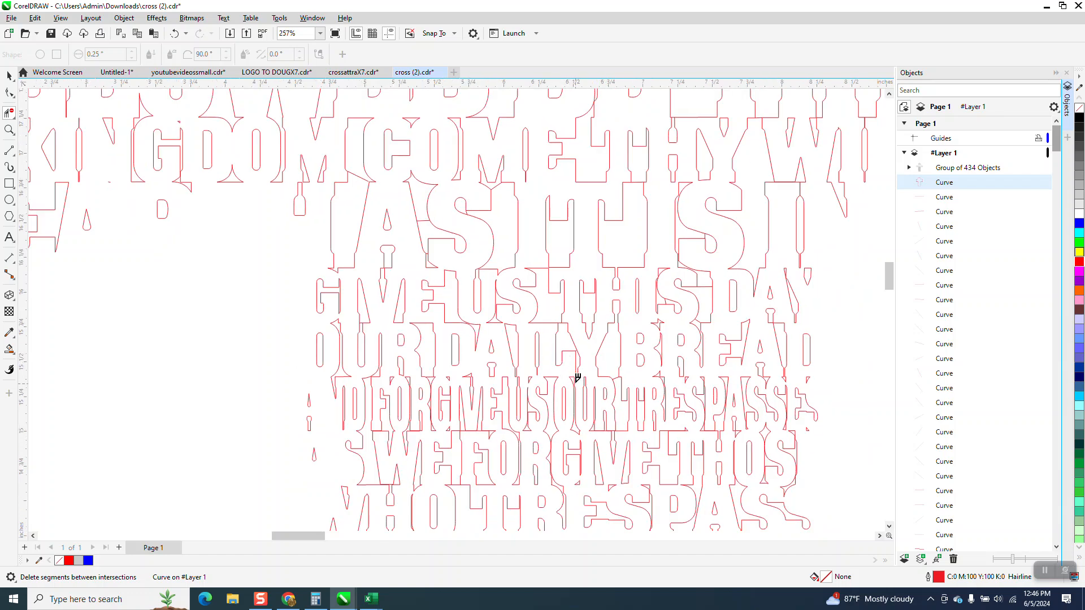
{"action": "scroll", "coordinate": [577, 381], "scroll_direction": "down", "scroll_amount": 1}
{"action": "scroll", "coordinate": [554, 329], "scroll_direction": "down", "scroll_amount": 3}
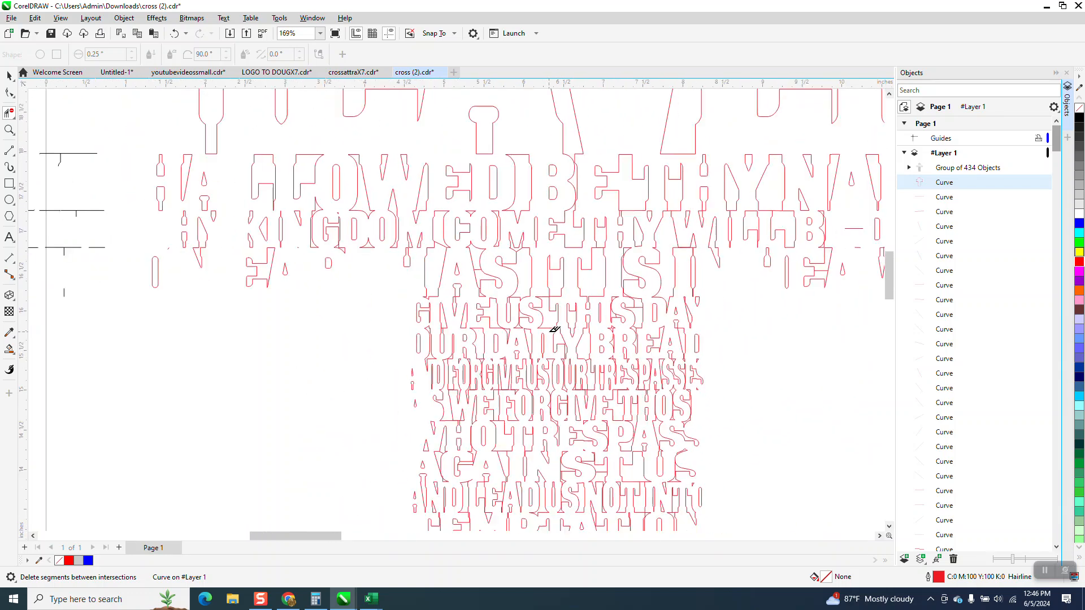
{"action": "left_click", "coordinate": [9, 129]}
{"action": "left_click_drag", "start_coordinate": [452, 411], "coordinate": [678, 519]}
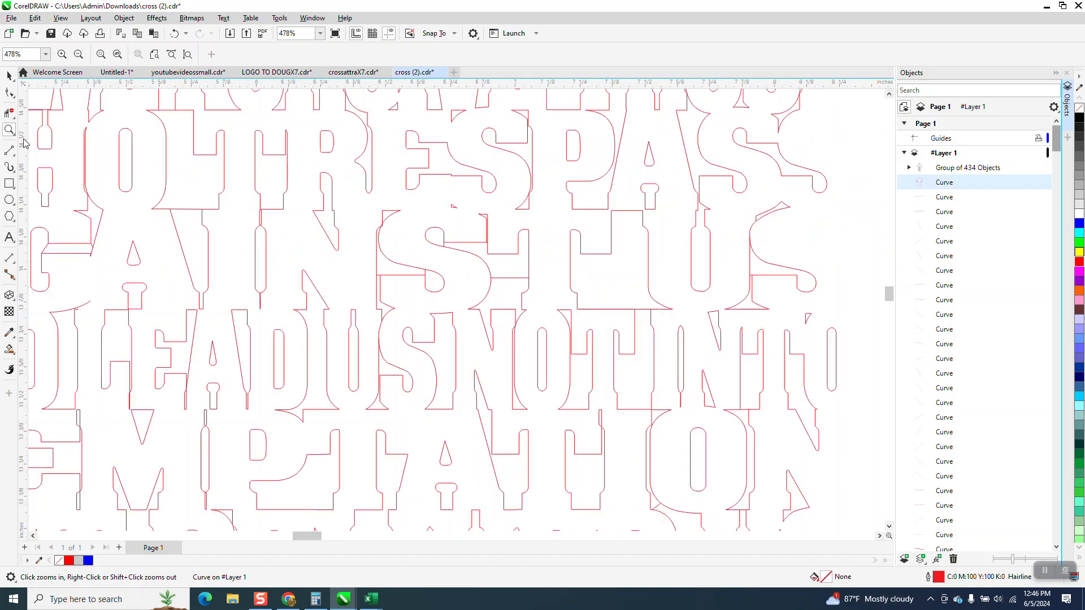
{"action": "left_click", "coordinate": [9, 112]}
{"action": "left_click", "coordinate": [512, 276]}
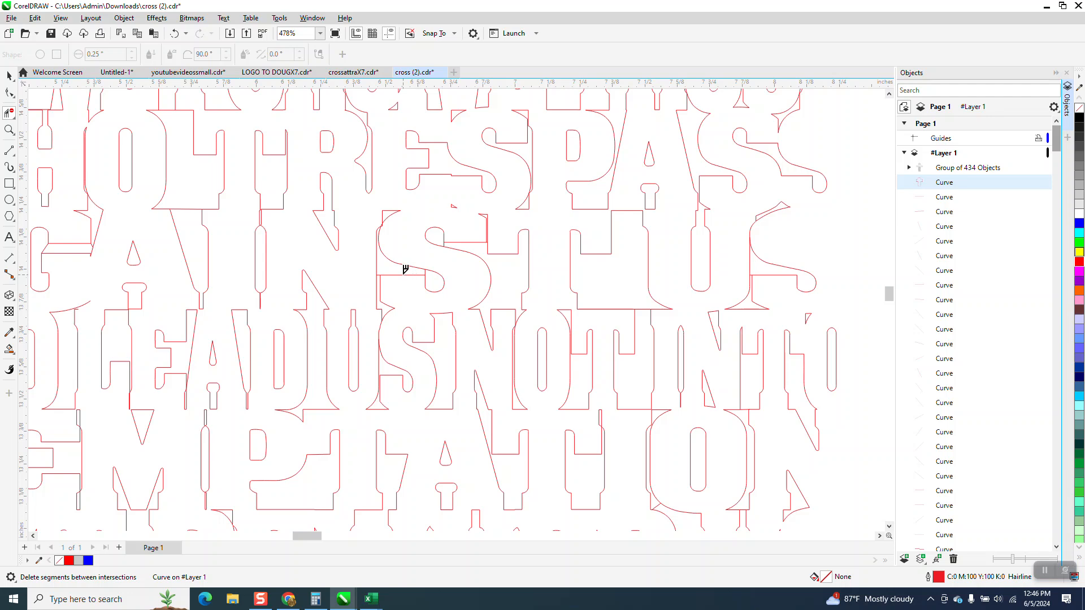
Delete the short stray segment between the F of FOR THINE and the top of the K in KINGDOM
{"action": "scroll", "coordinate": [405, 269], "scroll_direction": "down", "scroll_amount": 2}
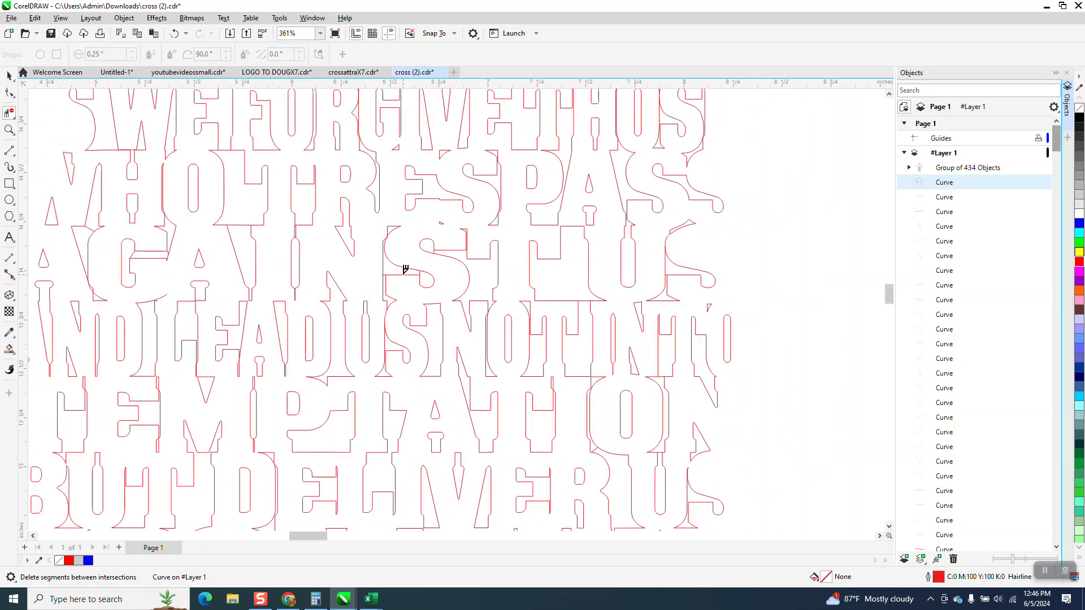
{"action": "scroll", "coordinate": [499, 391], "scroll_direction": "down", "scroll_amount": 1}
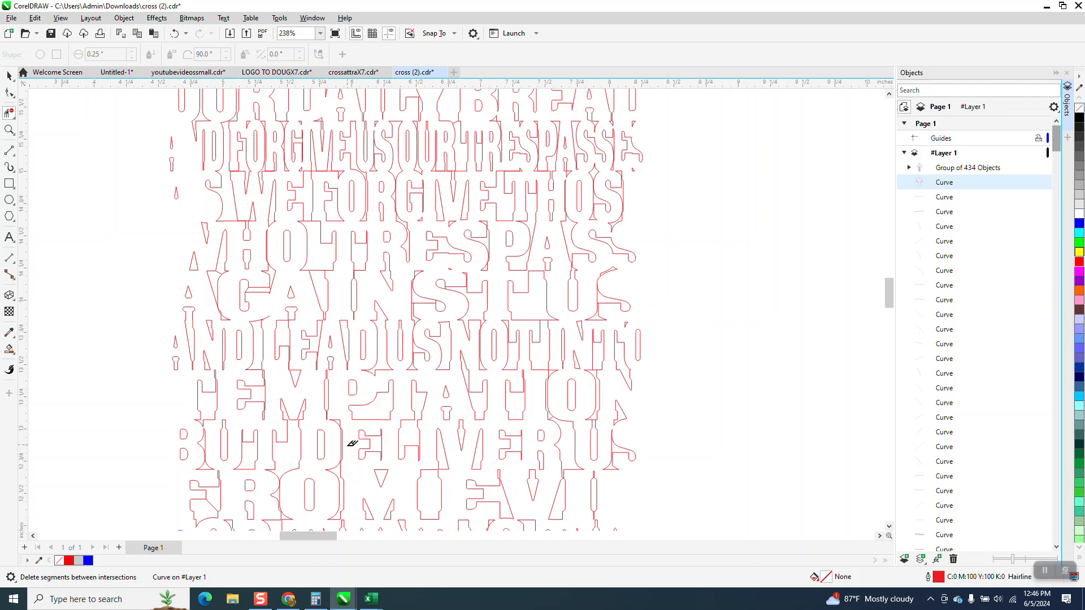
{"action": "left_click", "coordinate": [9, 130]}
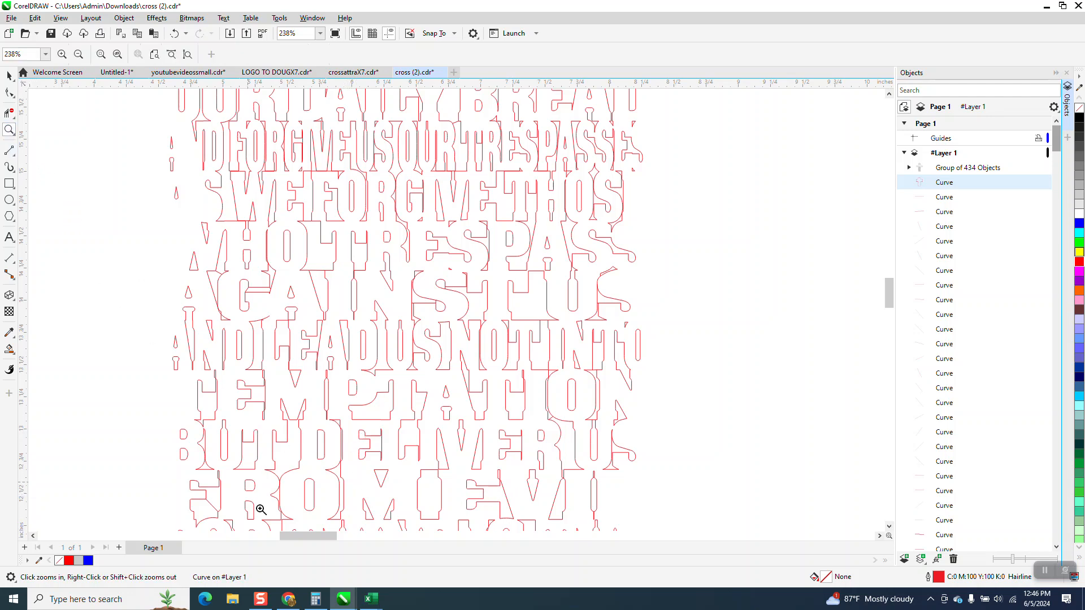
{"action": "left_click_drag", "start_coordinate": [249, 483], "coordinate": [358, 511]}
{"action": "scroll", "coordinate": [375, 330], "scroll_direction": "down", "scroll_amount": 4}
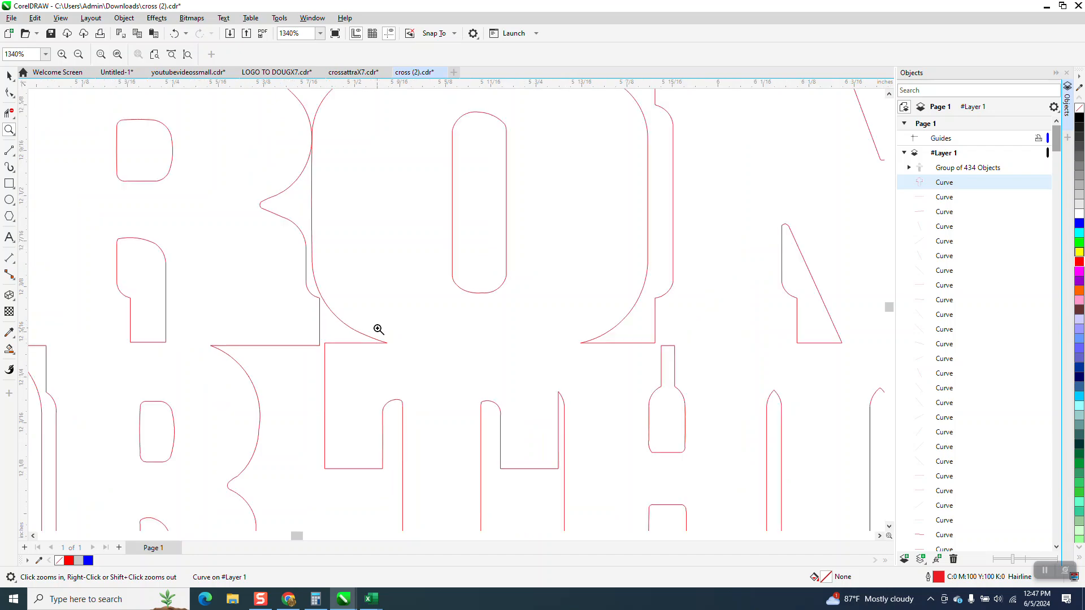
{"action": "scroll", "coordinate": [392, 316], "scroll_direction": "down", "scroll_amount": 1}
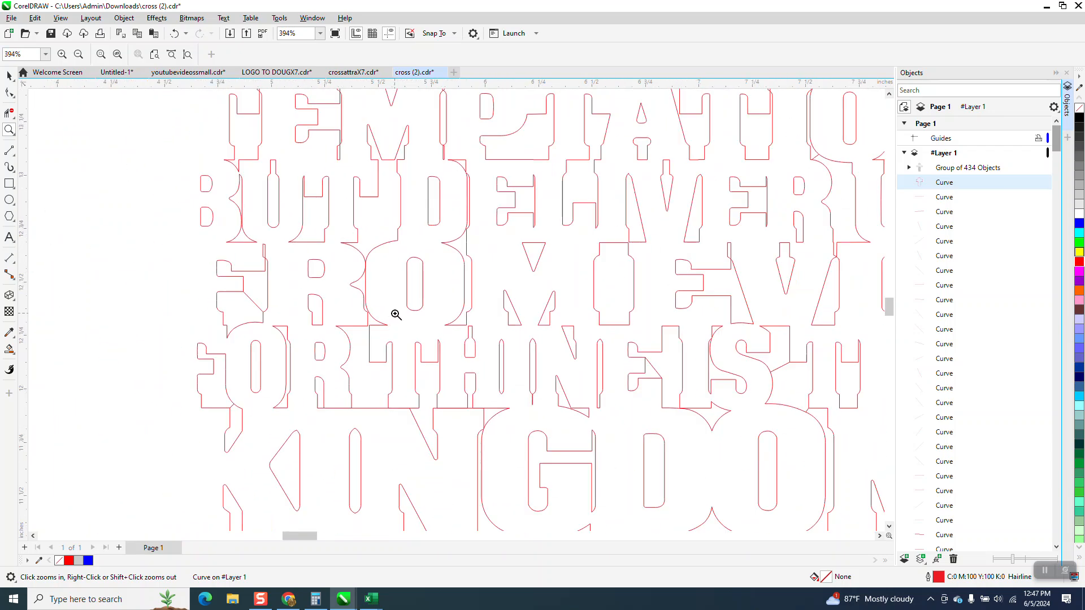
{"action": "left_click_drag", "start_coordinate": [206, 389], "coordinate": [278, 426]}
{"action": "left_click", "coordinate": [9, 113]}
{"action": "left_click", "coordinate": [335, 290]}
Examine the end of the AGAINST US row and the rows around it for remaining stray segments
{"action": "scroll", "coordinate": [346, 368], "scroll_direction": "down", "scroll_amount": 6}
{"action": "scroll", "coordinate": [342, 364], "scroll_direction": "down", "scroll_amount": 3}
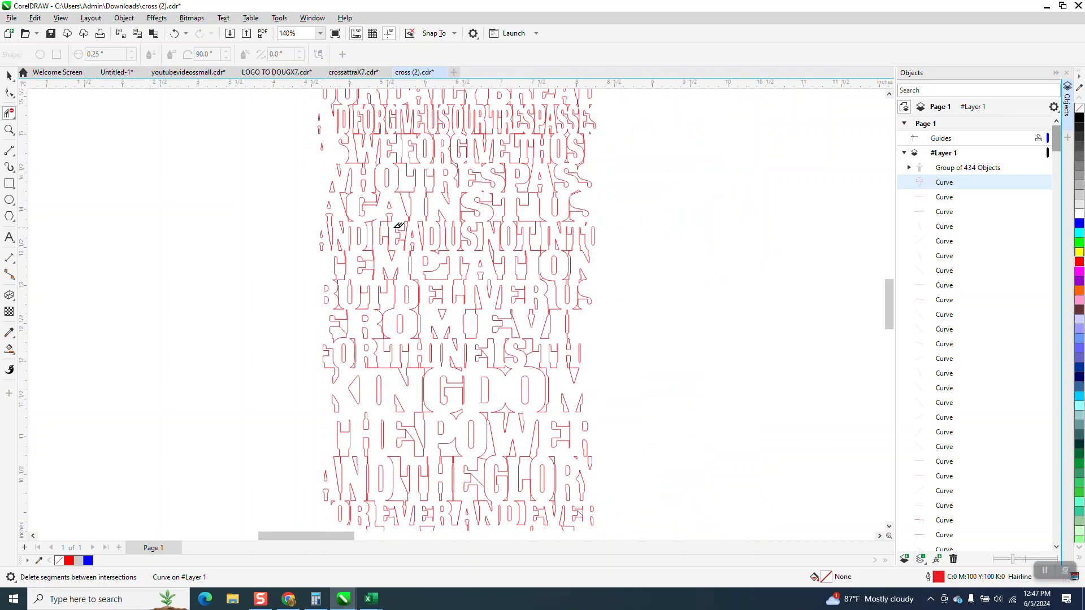
{"action": "scroll", "coordinate": [551, 300], "scroll_direction": "down", "scroll_amount": 1}
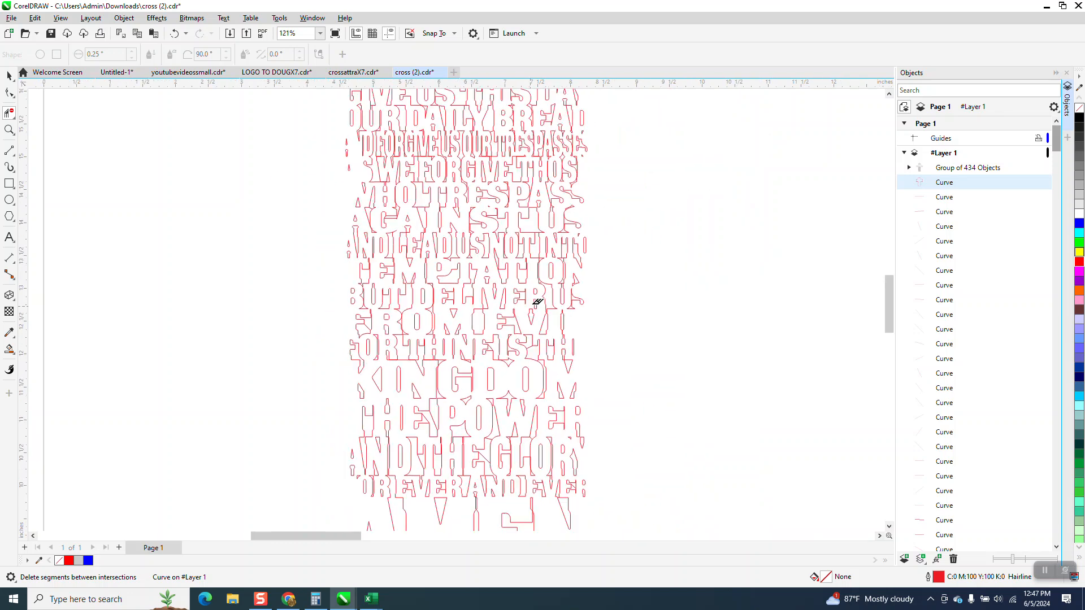
{"action": "left_click", "coordinate": [9, 130]}
{"action": "left_click_drag", "start_coordinate": [568, 192], "coordinate": [617, 267]}
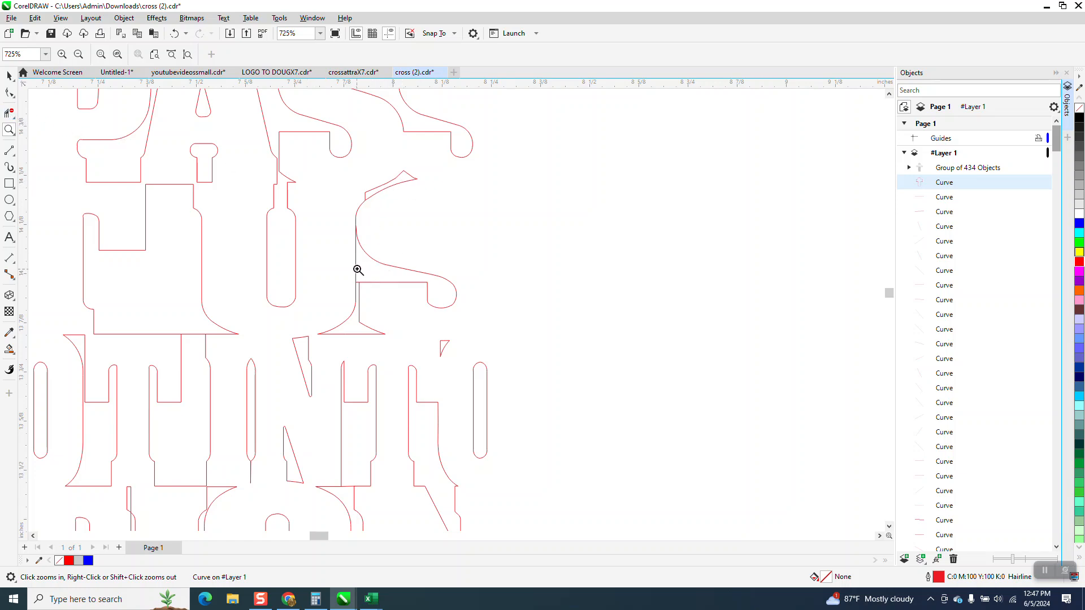
{"action": "left_click", "coordinate": [9, 76]}
{"action": "scroll", "coordinate": [538, 260], "scroll_direction": "down", "scroll_amount": 7}
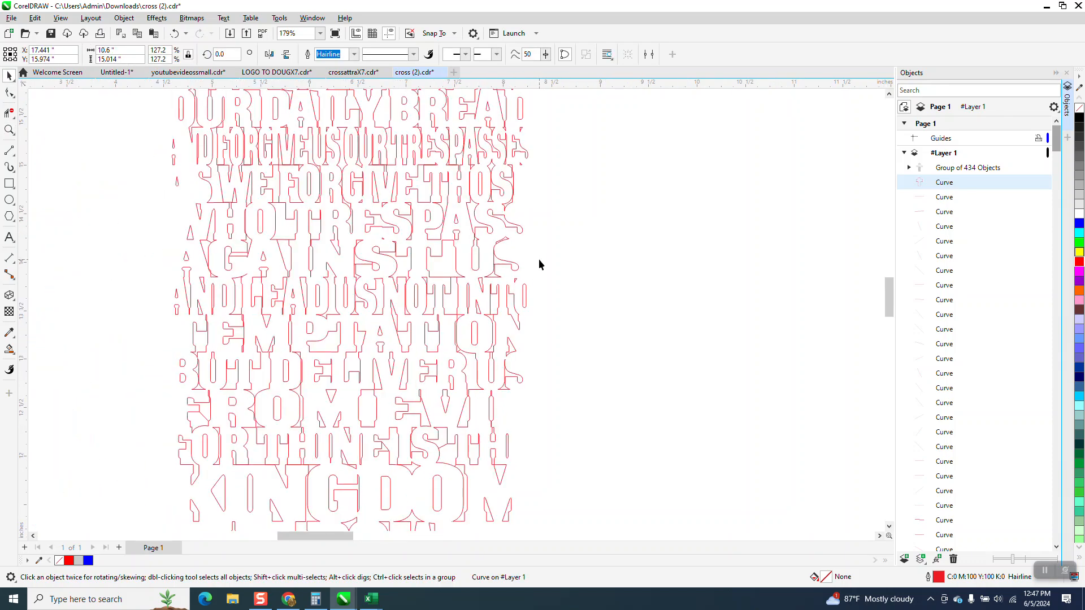
Move the group of black connecting segments back into place over the cross lettering
{"action": "scroll", "coordinate": [159, 251], "scroll_direction": "down", "scroll_amount": 1}
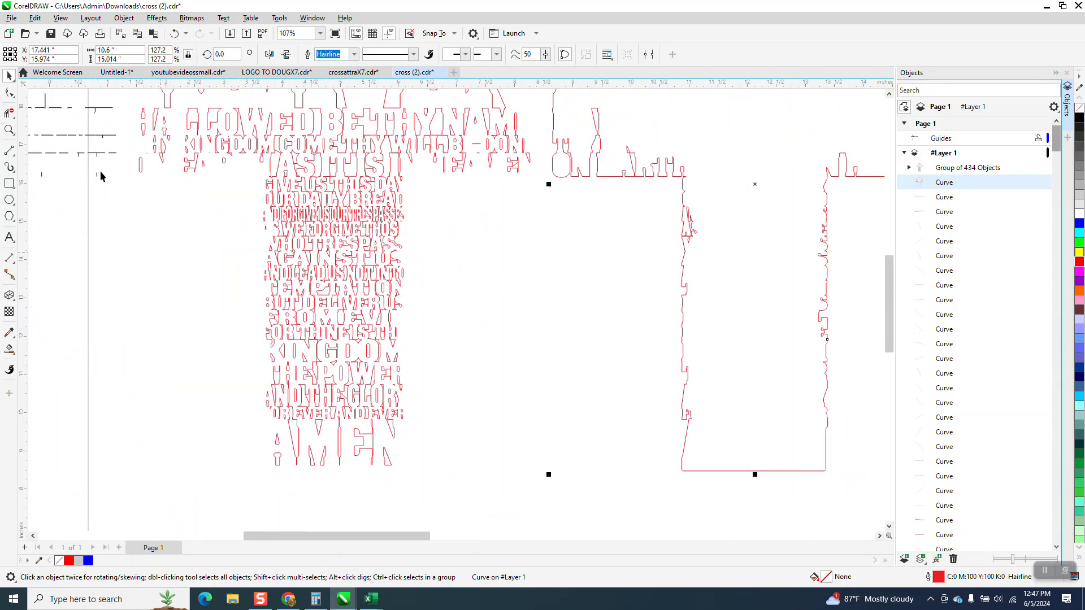
{"action": "left_click", "coordinate": [97, 156]}
{"action": "left_click_drag", "start_coordinate": [97, 156], "coordinate": [108, 164]}
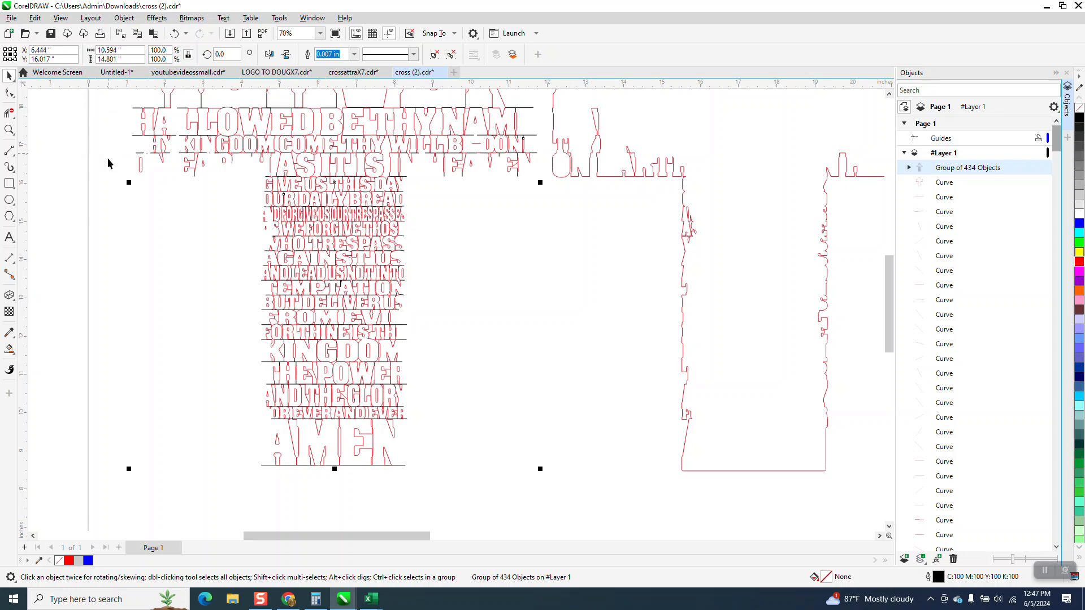
Examine the ends of the lettering rows from DAILY BREAD down to EVIL against the black segments and cross outline
{"action": "left_click", "coordinate": [9, 129]}
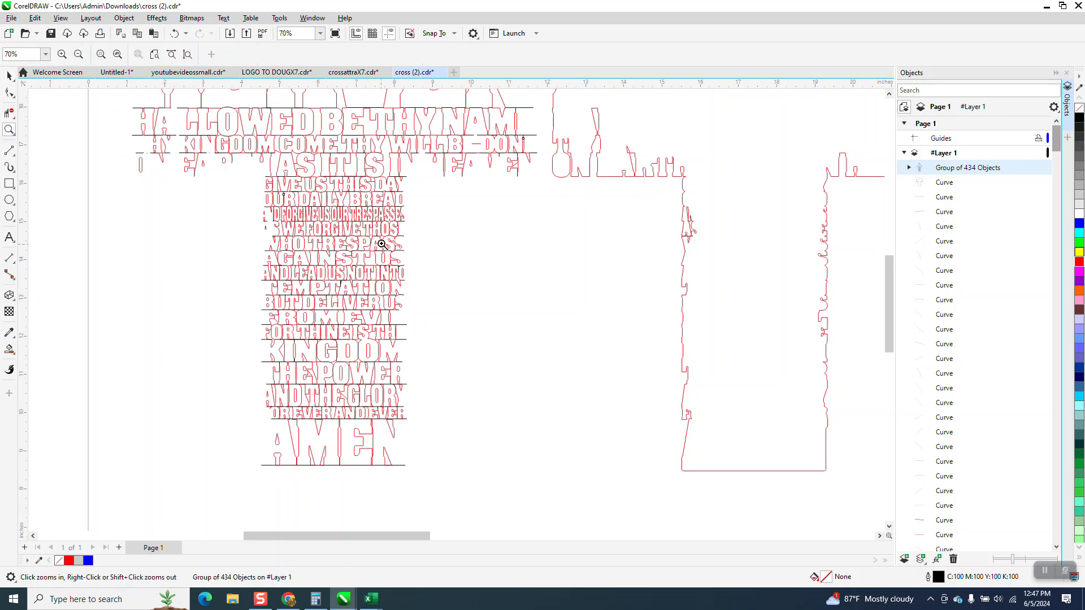
{"action": "left_click_drag", "start_coordinate": [381, 237], "coordinate": [465, 340]}
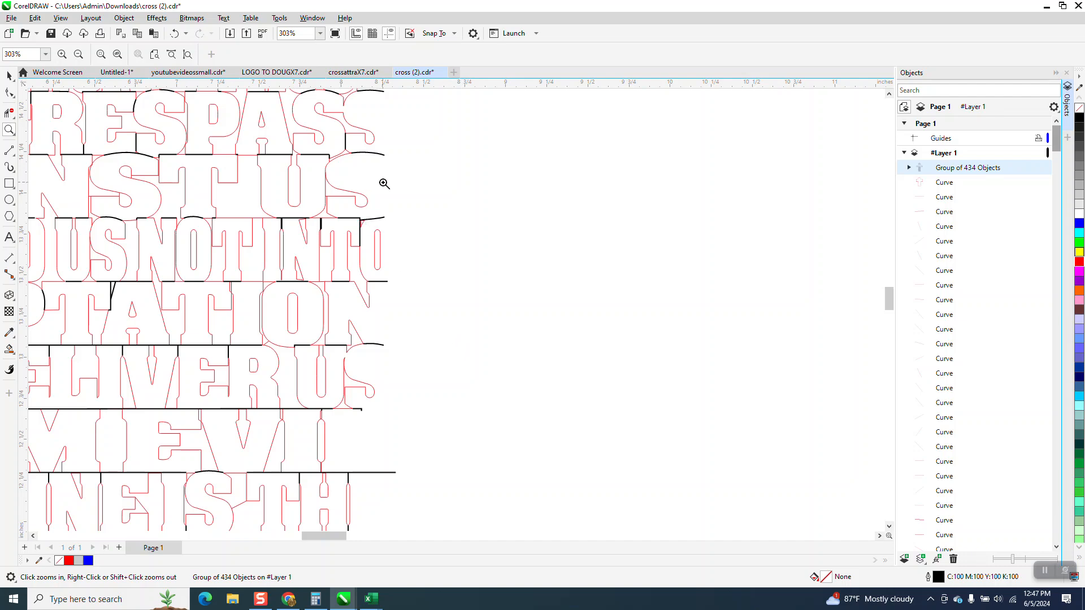
{"action": "scroll", "coordinate": [379, 175], "scroll_direction": "down", "scroll_amount": 5}
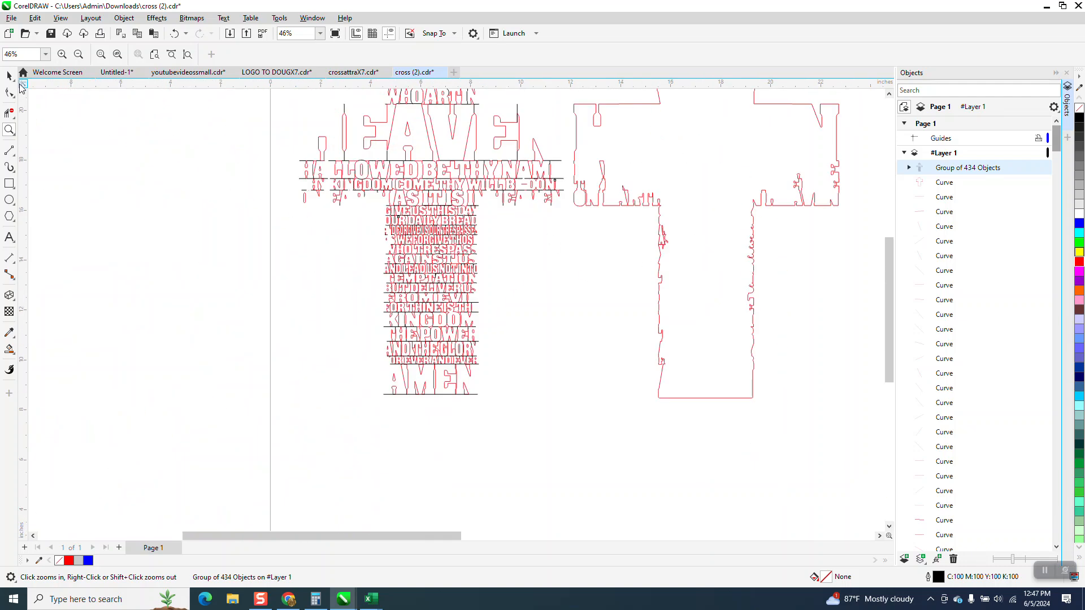
{"action": "left_click", "coordinate": [9, 75]}
{"action": "left_click", "coordinate": [659, 270]}
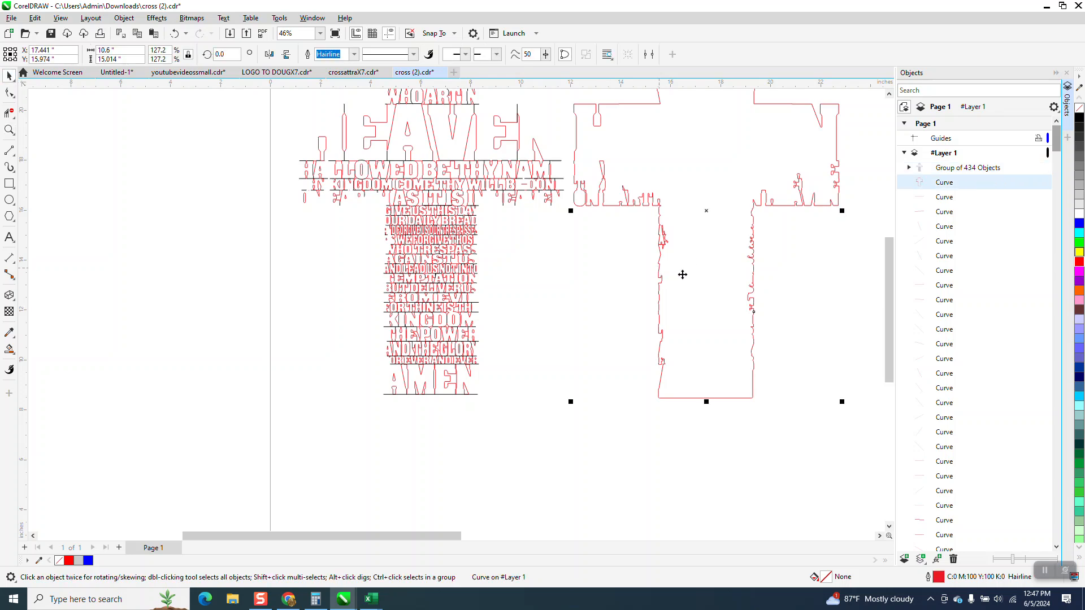
{"action": "left_click", "coordinate": [10, 130]}
{"action": "left_click_drag", "start_coordinate": [452, 224], "coordinate": [503, 258]}
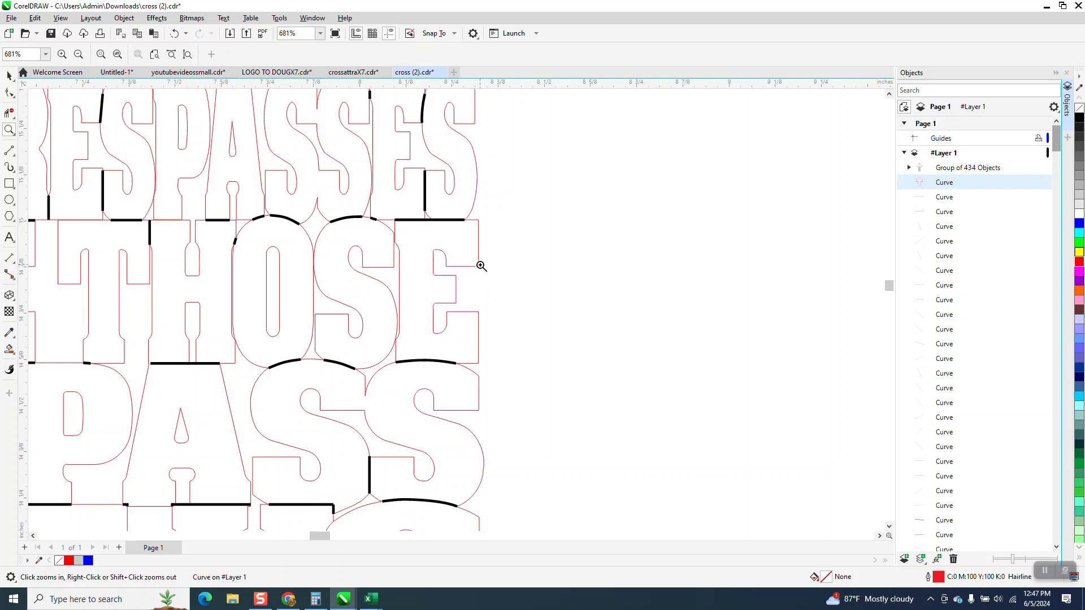
{"action": "scroll", "coordinate": [480, 266], "scroll_direction": "down", "scroll_amount": 2}
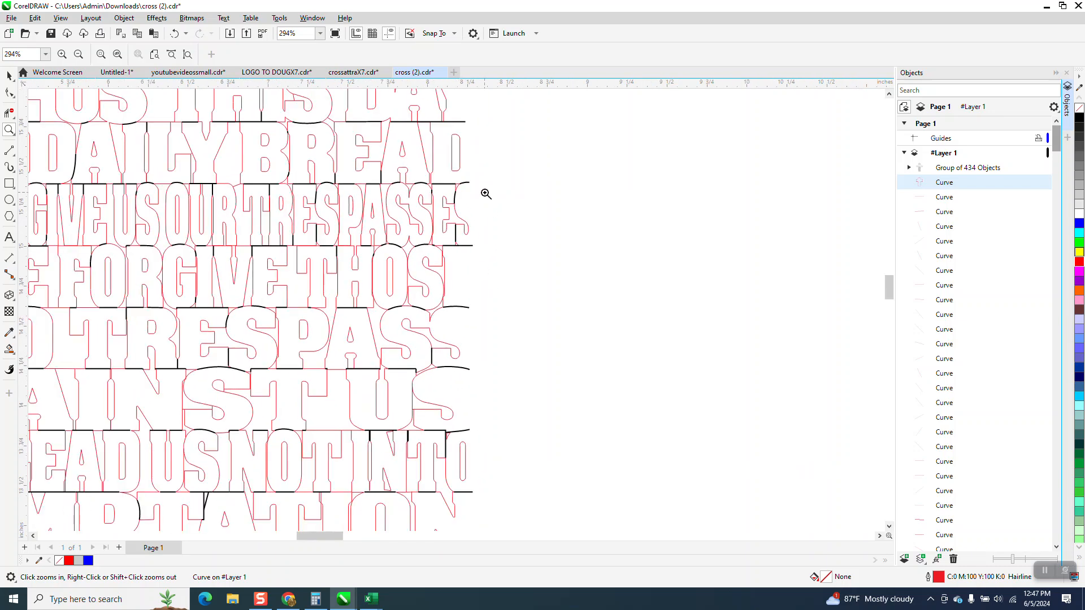
Move the group of black segments 11 inches left, clear of the red lettering
{"action": "left_click", "coordinate": [9, 75]}
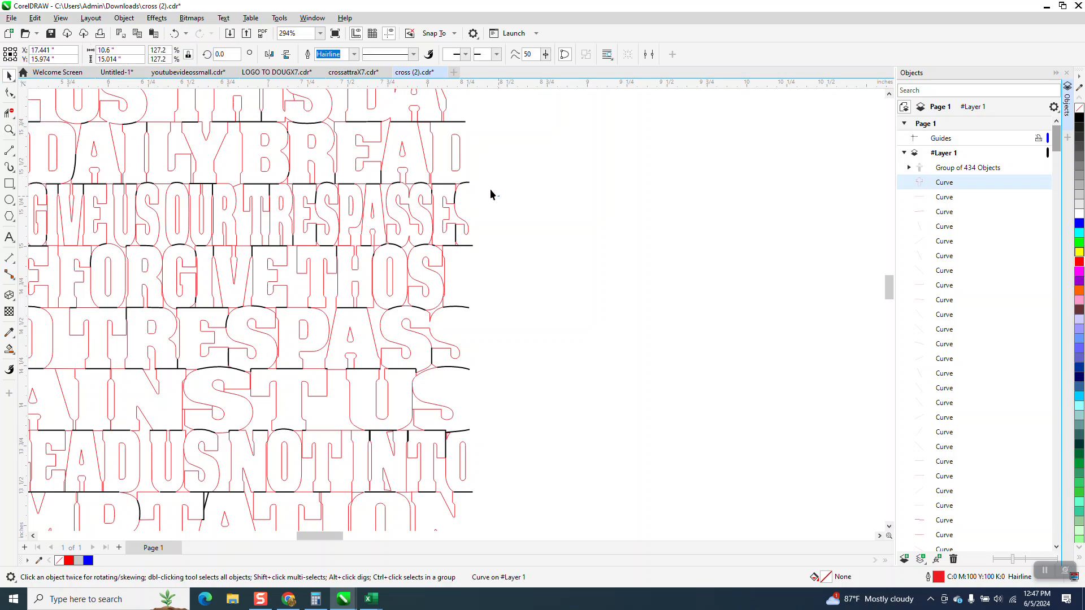
{"action": "left_click", "coordinate": [496, 192]}
{"action": "left_click", "coordinate": [468, 181]}
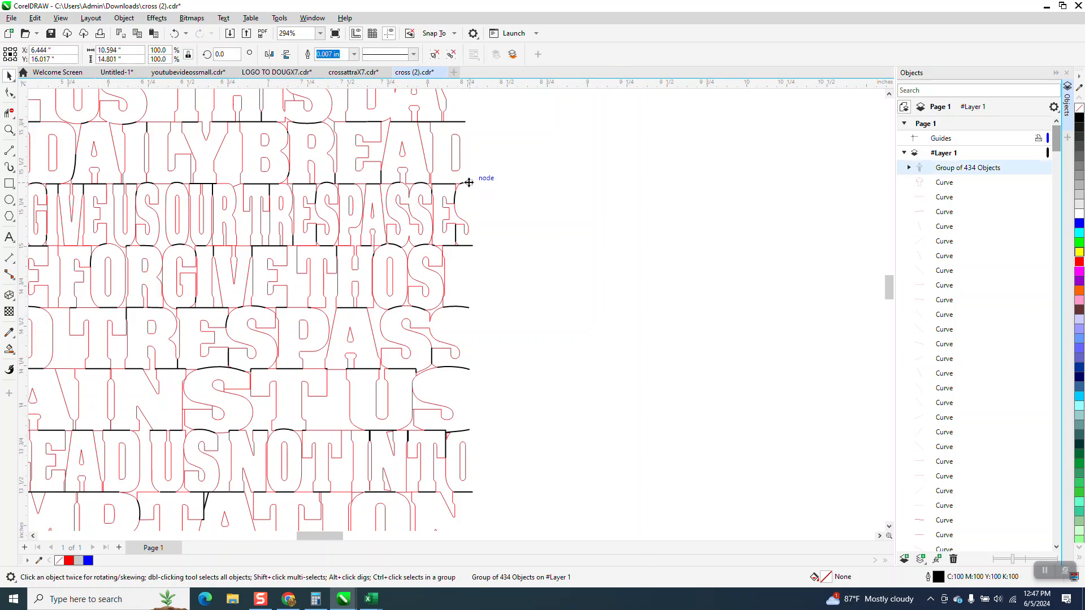
{"action": "key", "text": "Left"}
{"action": "scroll", "coordinate": [508, 221], "scroll_direction": "down", "scroll_amount": 5}
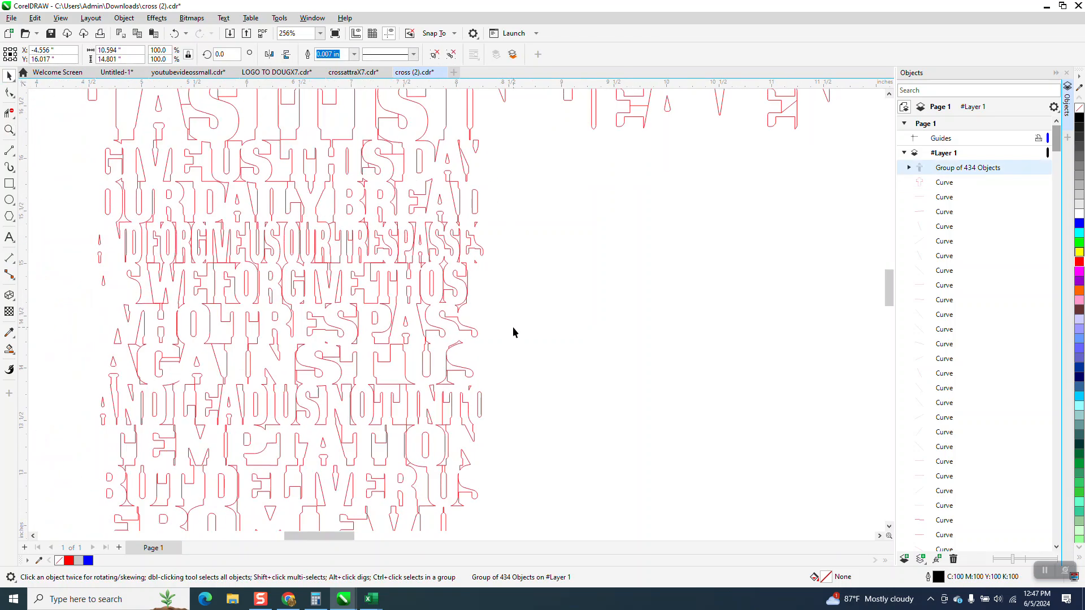
{"action": "scroll", "coordinate": [436, 362], "scroll_direction": "down", "scroll_amount": 5}
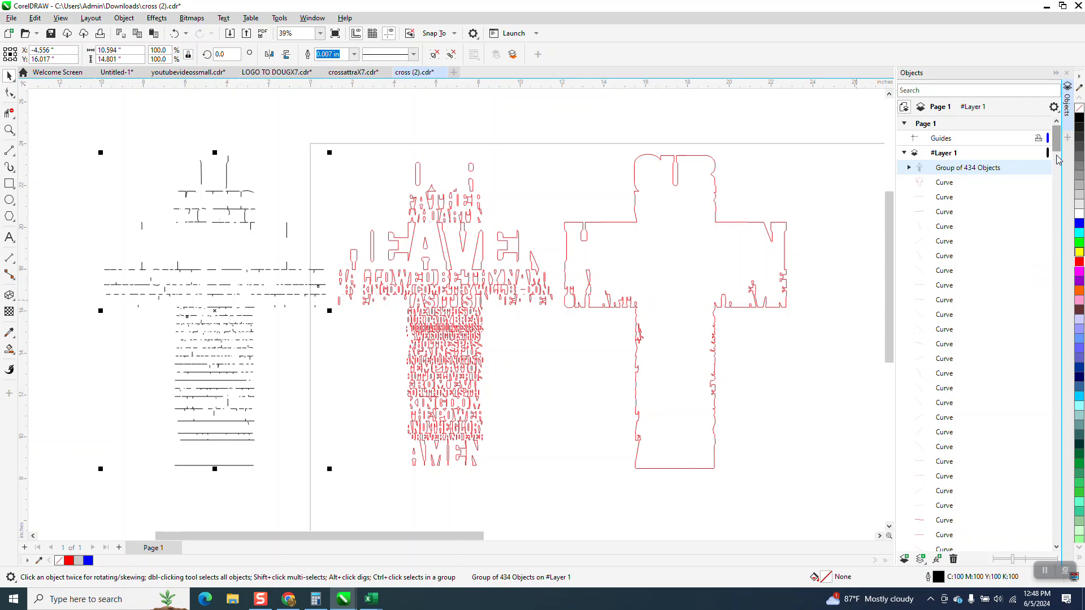
Check the individual curves one by one from the end of the object list upward for leftover stray segments
{"action": "left_click_drag", "start_coordinate": [1059, 149], "coordinate": [1079, 326]}
{"action": "scroll", "coordinate": [983, 508], "scroll_direction": "down", "scroll_amount": 3}
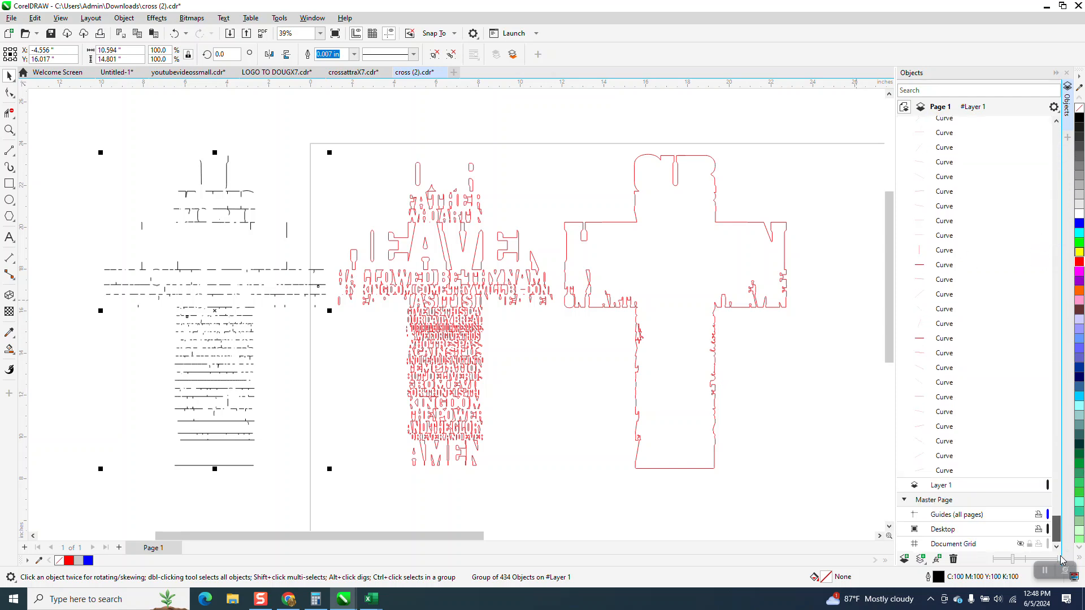
{"action": "left_click", "coordinate": [945, 471]}
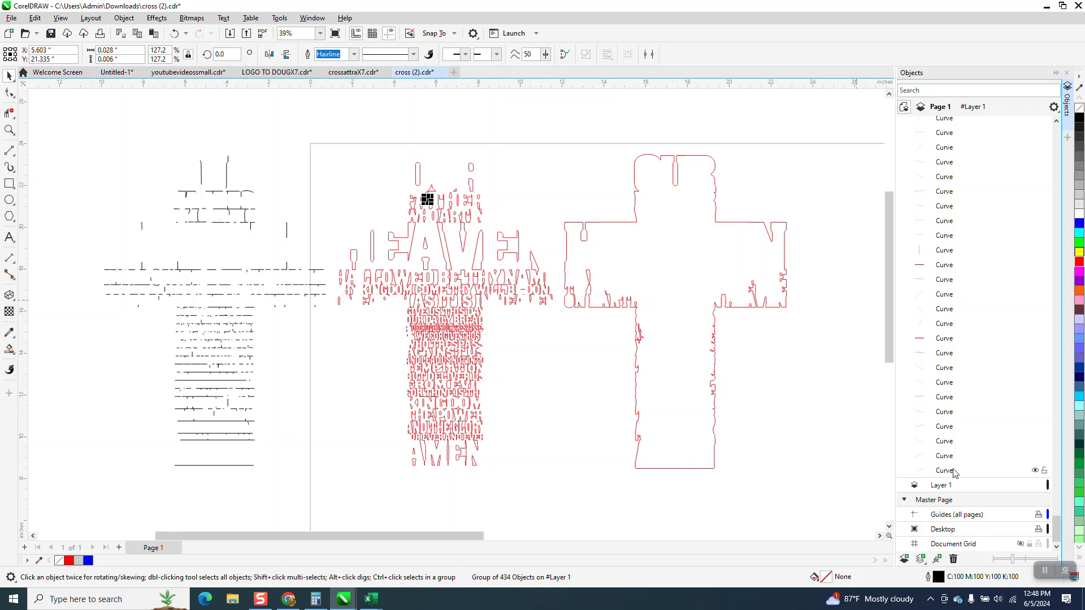
{"action": "left_click", "coordinate": [955, 472]}
{"action": "key", "text": "Up"}
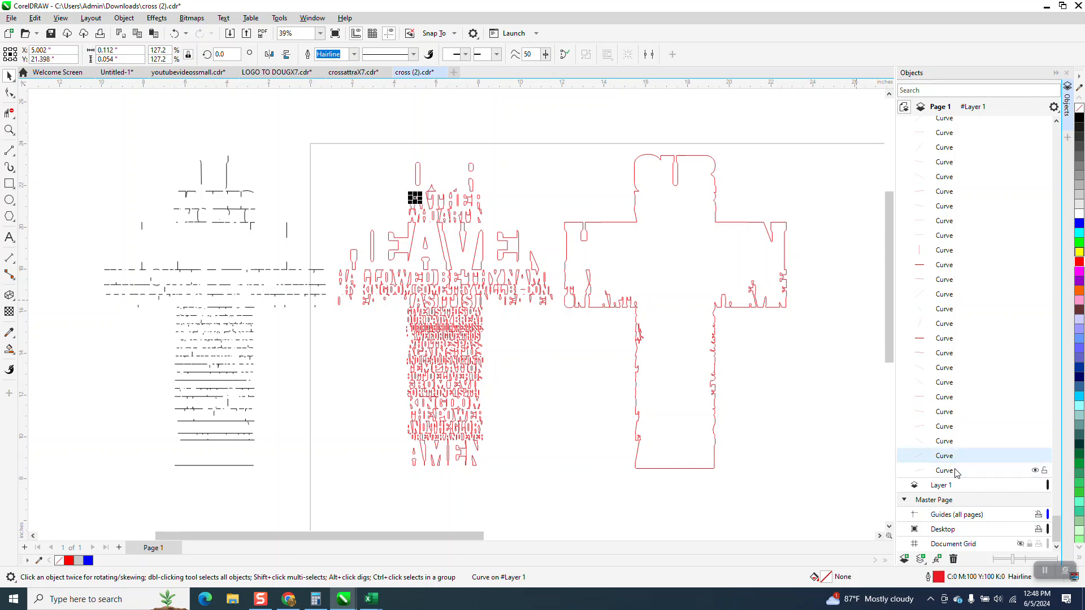
{"action": "key", "text": "Up"}
{"action": "key", "text": "Up"}
{"action": "key", "text": "Up"}
{"action": "key", "text": "Up"}
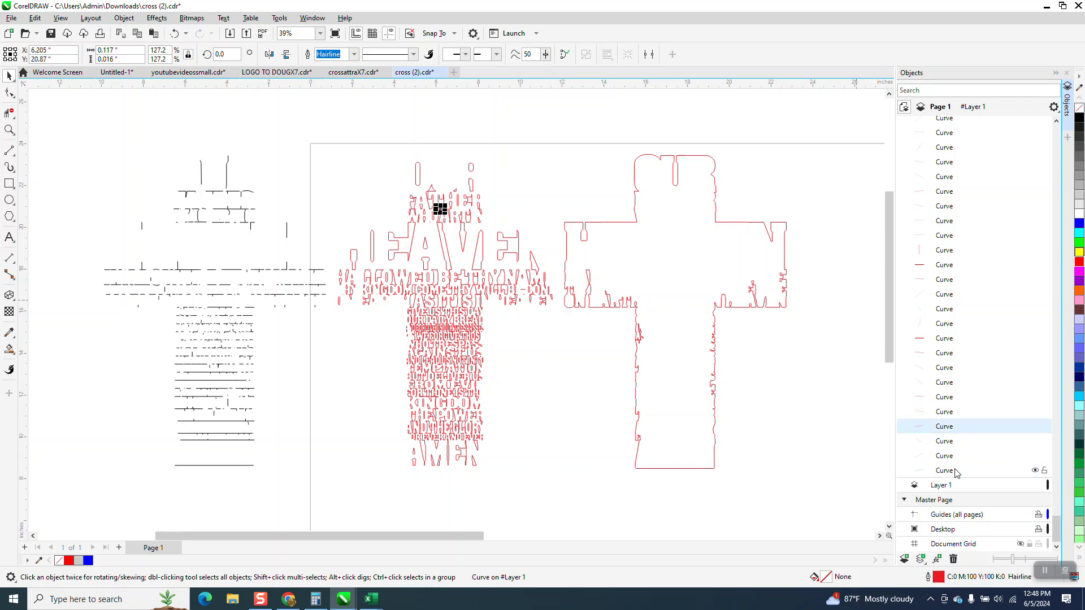
{"action": "key", "text": "Up"}
{"action": "key", "text": "Up"}
{"action": "key", "text": "Up"}
{"action": "key", "text": "Up"}
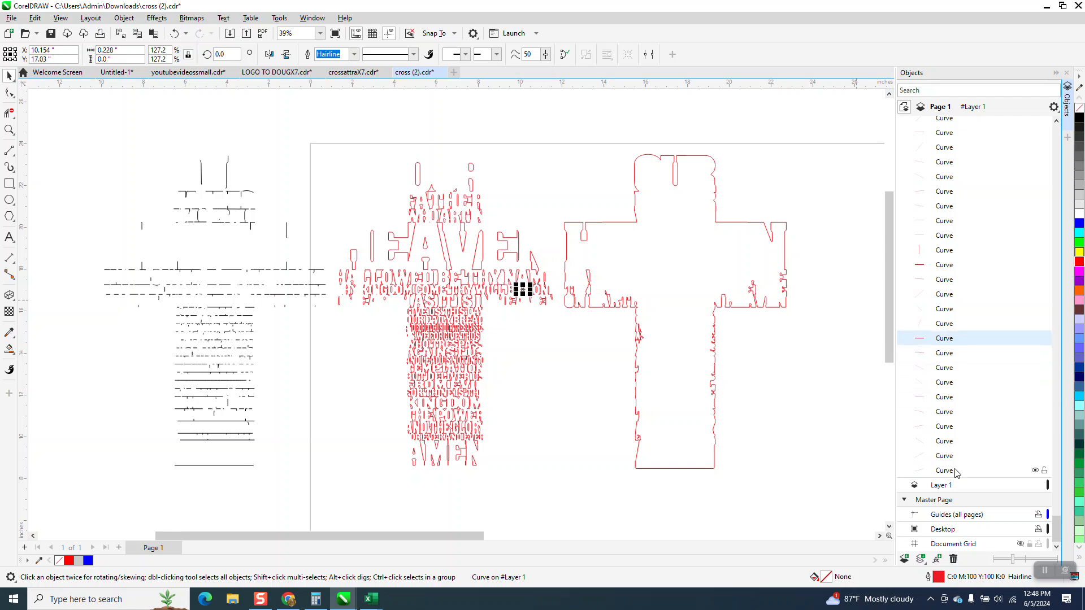
{"action": "key", "text": "Up"}
{"action": "key", "text": "Up"}
{"action": "key", "text": "Up"}
{"action": "key", "text": "Up"}
{"action": "key", "text": "Up"}
{"action": "key", "text": "Up"}
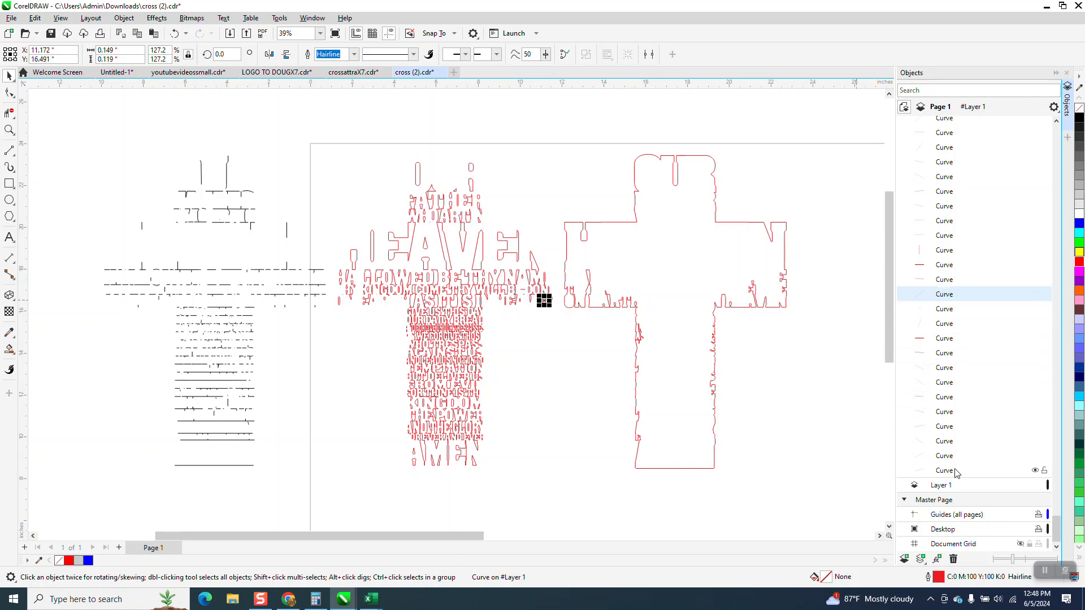
{"action": "key", "text": "Up"}
{"action": "key", "text": "Up"}
{"action": "key", "text": "Up"}
{"action": "key", "text": "Up"}
{"action": "key", "text": "Up"}
{"action": "key", "text": "Up"}
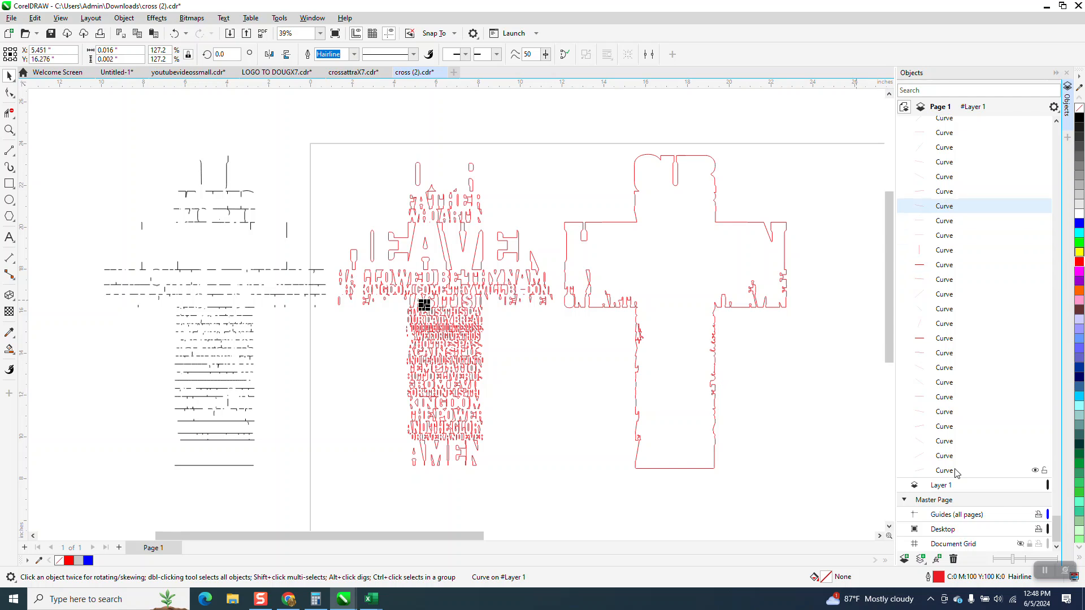
{"action": "key", "text": "Up"}
{"action": "key", "text": "Up"}
{"action": "key", "text": "Up"}
{"action": "key", "text": "Up"}
{"action": "key", "text": "Up"}
{"action": "key", "text": "Up"}
{"action": "key", "text": "Up"}
{"action": "key", "text": "Up"}
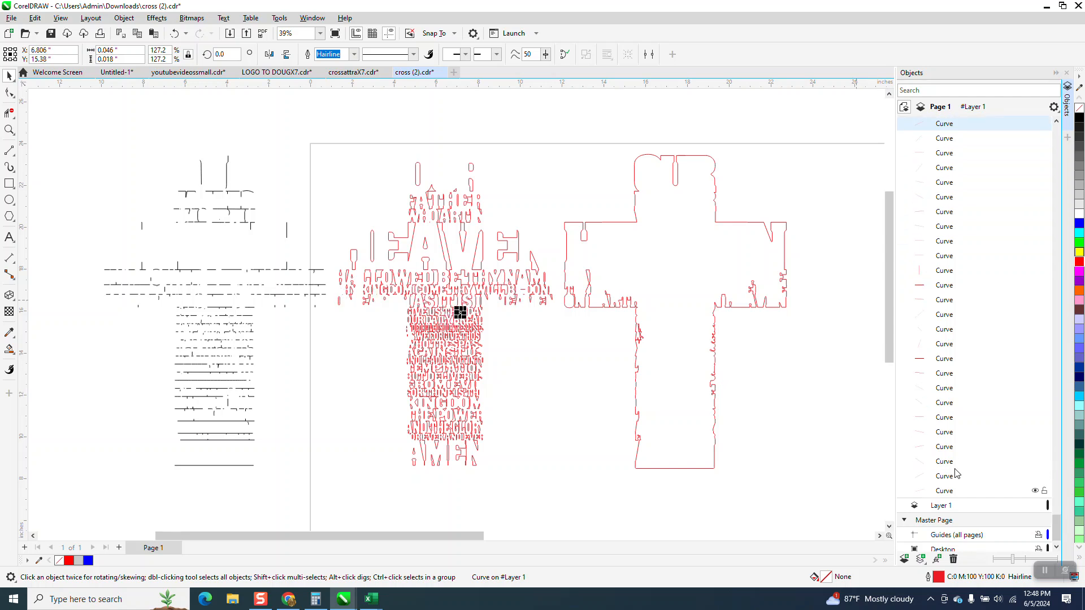
{"action": "key", "text": "Up"}
{"action": "key", "text": "Up"}
{"action": "key", "text": "Up"}
{"action": "key", "text": "Up"}
{"action": "key", "text": "Up"}
{"action": "key", "text": "Up"}
{"action": "key", "text": "Up"}
{"action": "key", "text": "Up"}
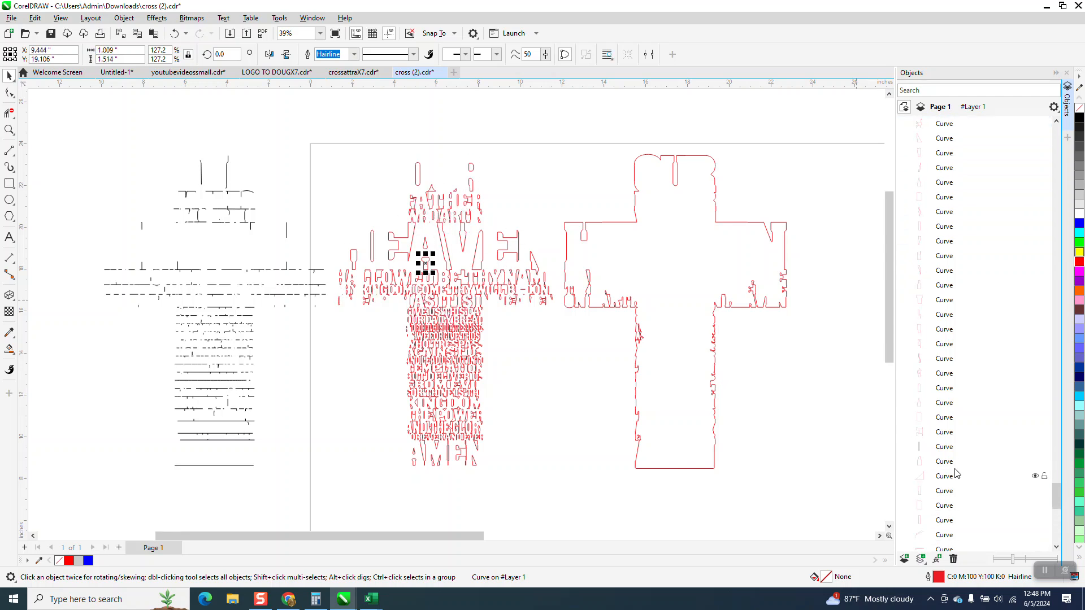
{"action": "key", "text": "Up"}
{"action": "key", "text": "Up"}
{"action": "key", "text": "Up"}
{"action": "key", "text": "Up"}
{"action": "key", "text": "Up"}
{"action": "key", "text": "Up"}
{"action": "key", "text": "Up"}
{"action": "key", "text": "Up"}
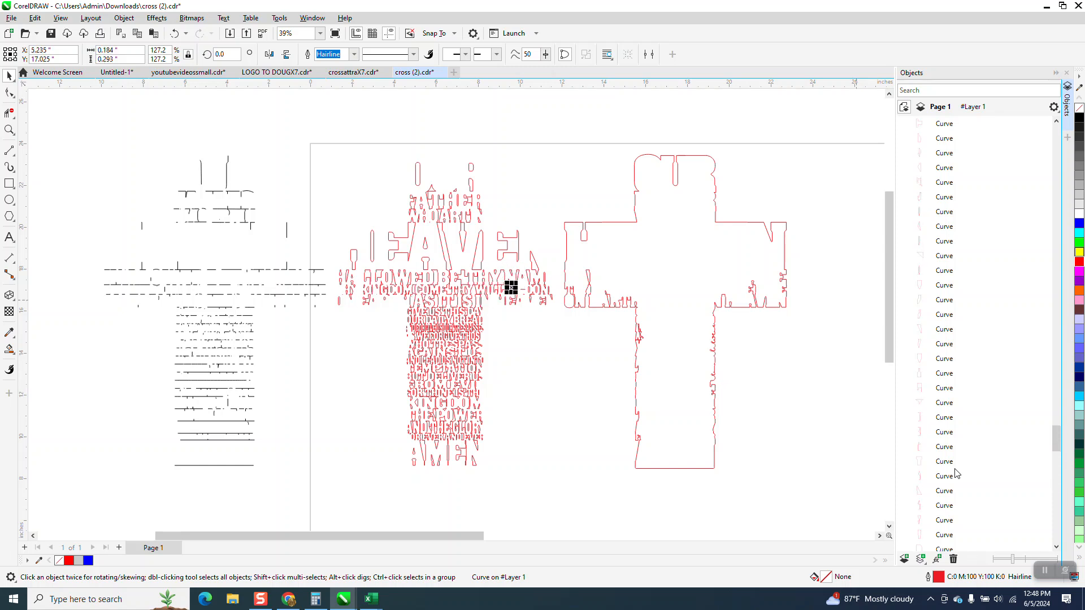
{"action": "key", "text": "Up"}
{"action": "key", "text": "Up"}
{"action": "key", "text": "Up"}
{"action": "key", "text": "Up"}
{"action": "key", "text": "Up"}
{"action": "key", "text": "Up"}
{"action": "key", "text": "Up"}
{"action": "key", "text": "Up"}
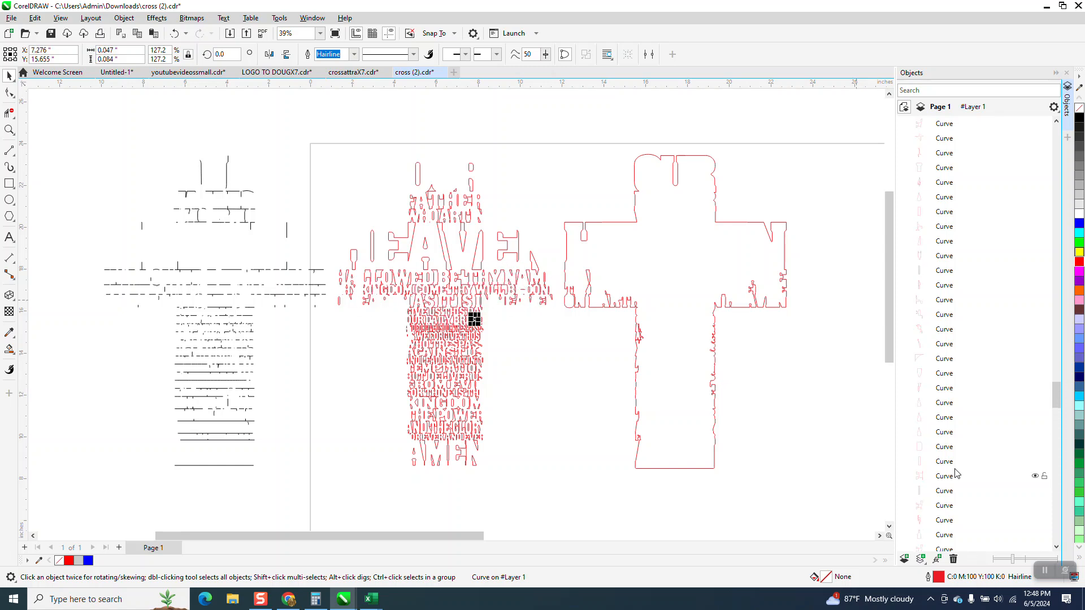
{"action": "key", "text": "Up"}
{"action": "key", "text": "Up"}
{"action": "key", "text": "Up"}
{"action": "key", "text": "Up"}
{"action": "key", "text": "Up"}
{"action": "key", "text": "Up"}
{"action": "key", "text": "Up"}
{"action": "key", "text": "Up"}
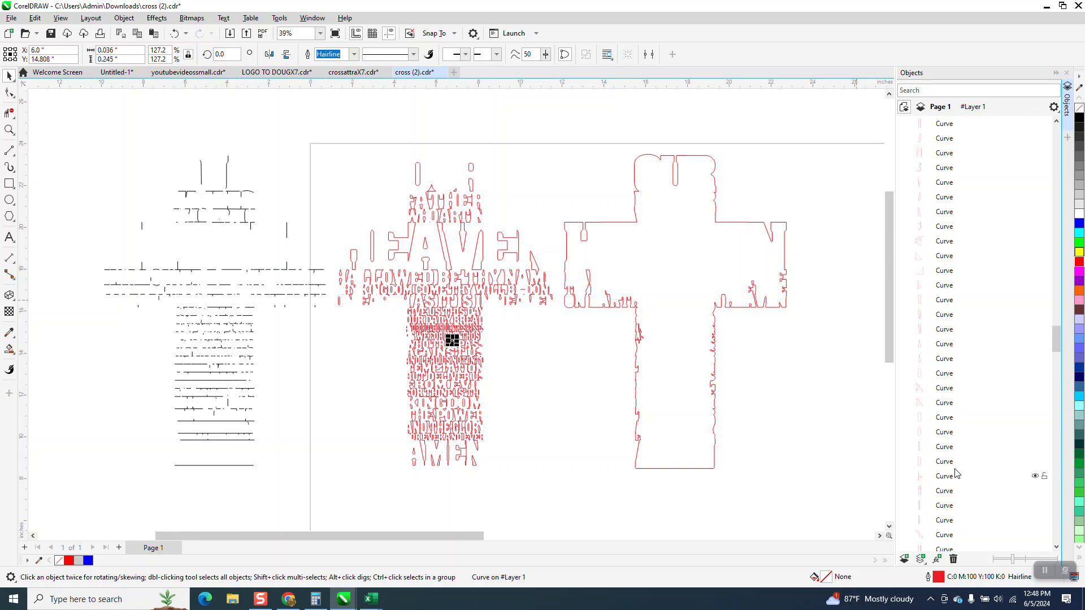
{"action": "key", "text": "Up"}
{"action": "key", "text": "Up"}
{"action": "key", "text": "Up"}
{"action": "key", "text": "Up"}
{"action": "key", "text": "Up"}
{"action": "key", "text": "Up"}
{"action": "key", "text": "Up"}
{"action": "key", "text": "Up"}
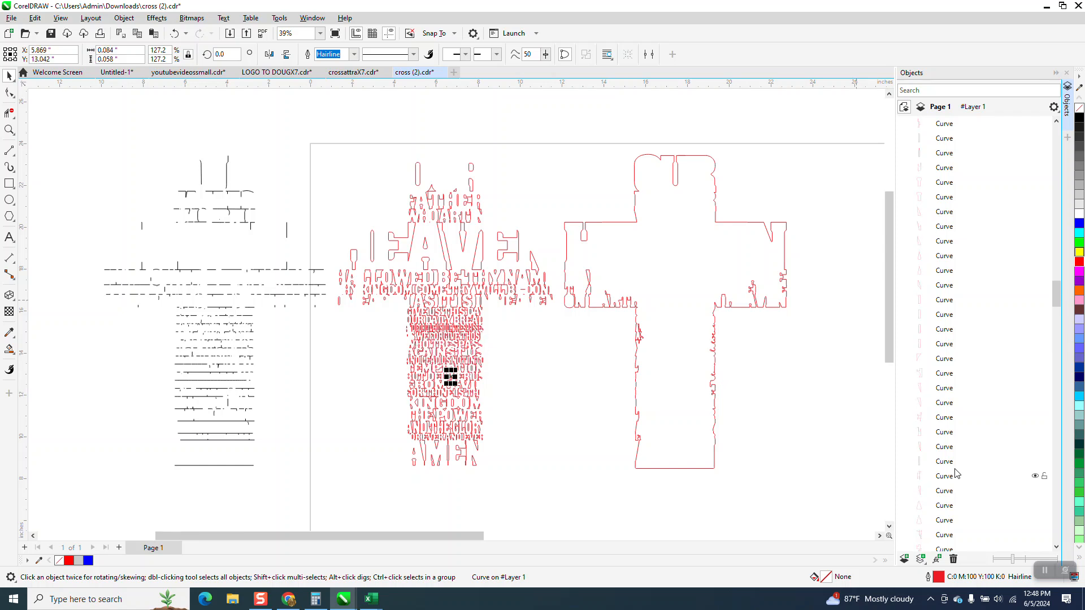
{"action": "key", "text": "Up"}
{"action": "key", "text": "Up"}
{"action": "key", "text": "Up"}
{"action": "key", "text": "Up"}
{"action": "key", "text": "Up"}
{"action": "key", "text": "Up"}
{"action": "key", "text": "Up"}
{"action": "key", "text": "Up"}
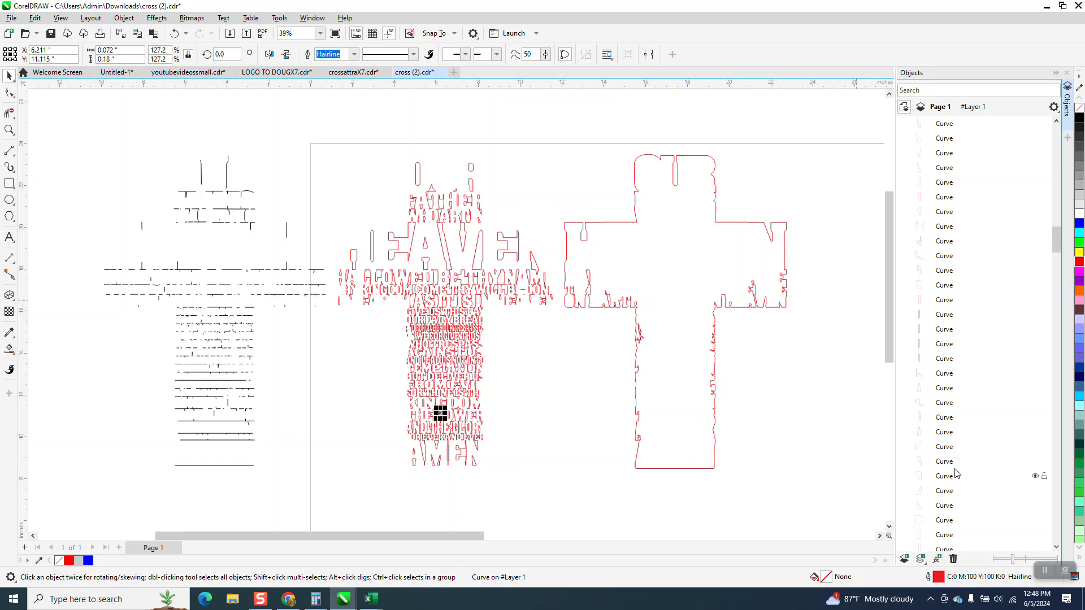
{"action": "key", "text": "Up"}
{"action": "key", "text": "Up"}
{"action": "key", "text": "Up"}
{"action": "key", "text": "Up"}
{"action": "key", "text": "Up"}
{"action": "key", "text": "Up"}
{"action": "key", "text": "Up"}
{"action": "key", "text": "Up"}
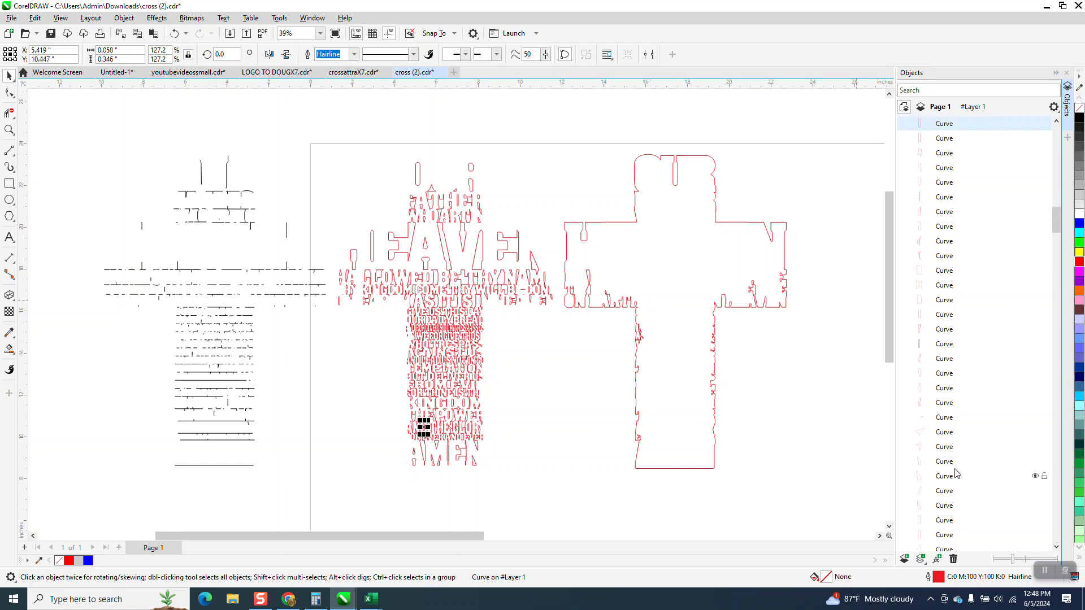
{"action": "key", "text": "Tab"}
{"action": "key", "text": "Tab"}
{"action": "key", "text": "Tab"}
{"action": "key", "text": "Tab"}
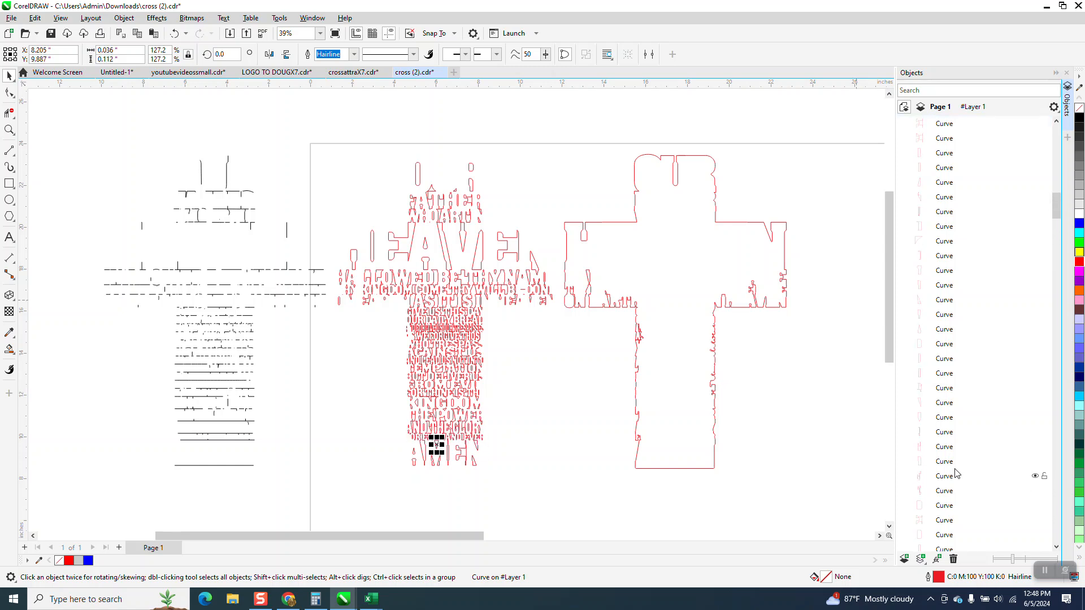
{"action": "key", "text": "Tab"}
{"action": "key", "text": "Tab"}
{"action": "key", "text": "Tab"}
{"action": "key", "text": "Tab"}
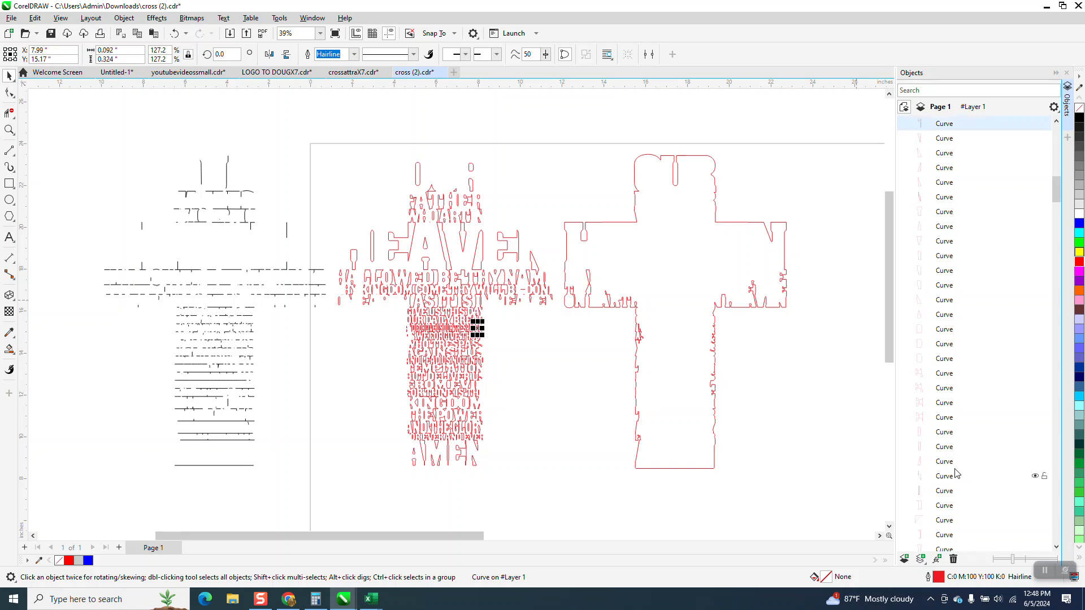
{"action": "key", "text": "Tab"}
{"action": "key", "text": "Tab"}
{"action": "key", "text": "Tab"}
{"action": "key", "text": "Tab"}
{"action": "key", "text": "Tab"}
{"action": "key", "text": "Tab"}
{"action": "key", "text": "Tab"}
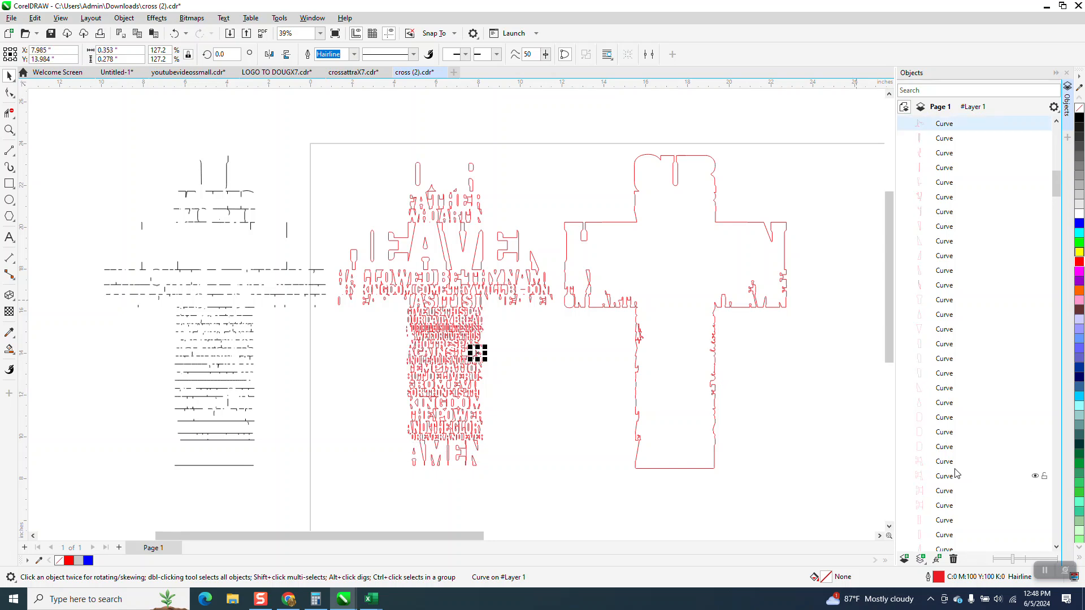
{"action": "key", "text": "Tab"}
{"action": "key", "text": "Tab"}
{"action": "key", "text": "Tab"}
{"action": "key", "text": "Tab"}
{"action": "key", "text": "Tab"}
{"action": "key", "text": "Tab"}
{"action": "key", "text": "Tab"}
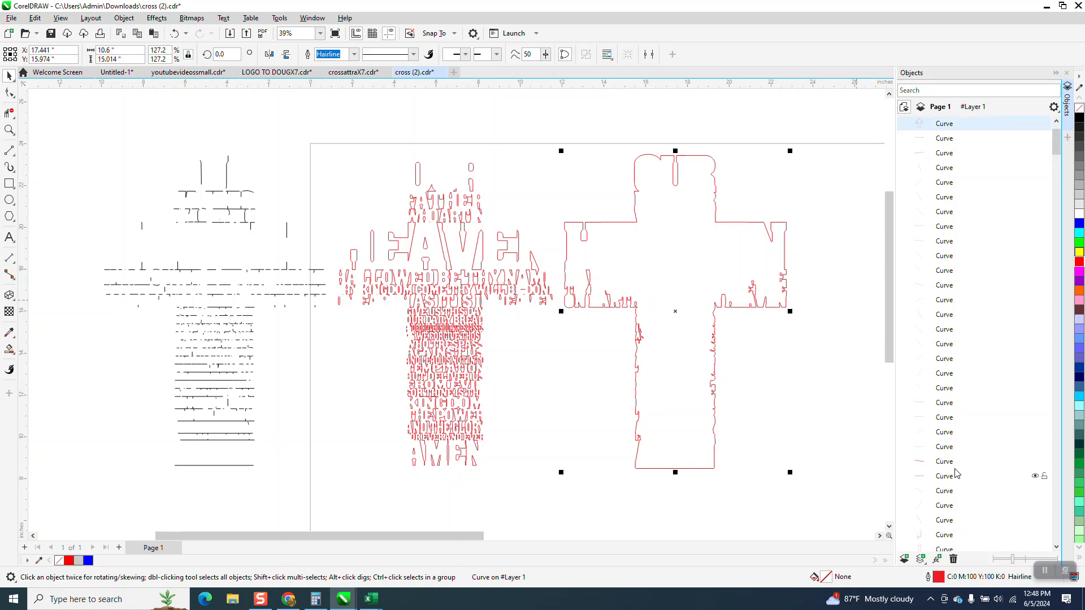
{"action": "key", "text": "Tab"}
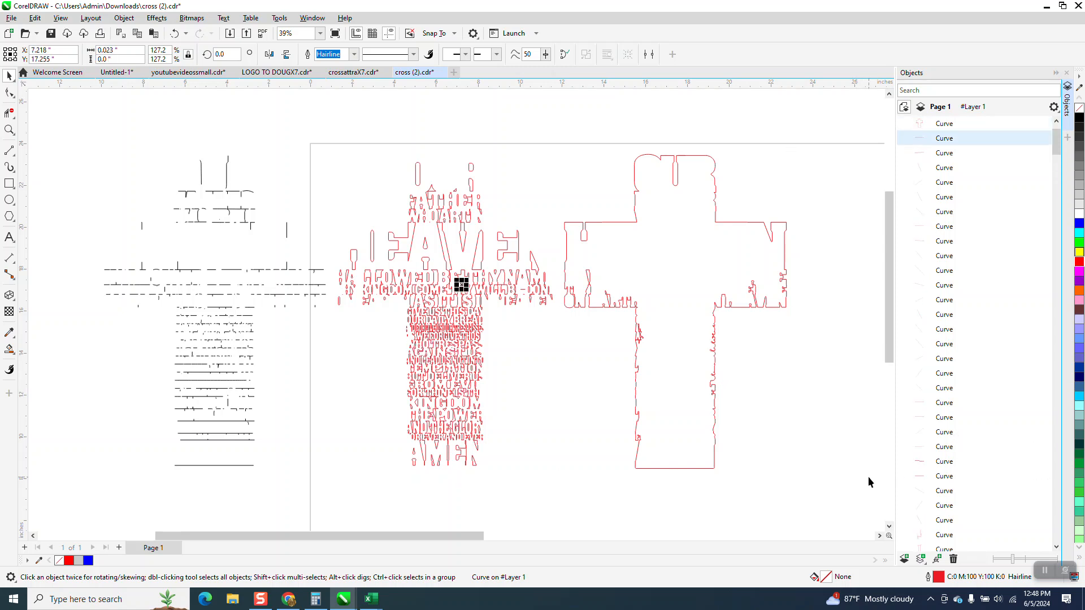
Undo the moves of the segment group and cross outline, and shift the outline 22 inches right of the lettering
{"action": "left_click", "coordinate": [174, 33]}
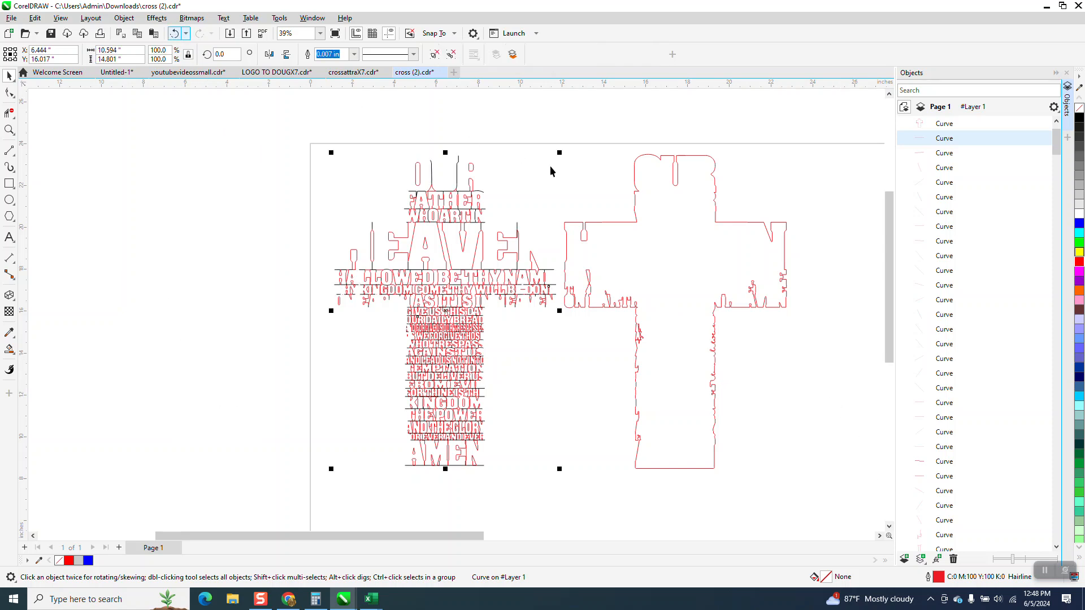
{"action": "left_click", "coordinate": [174, 34]}
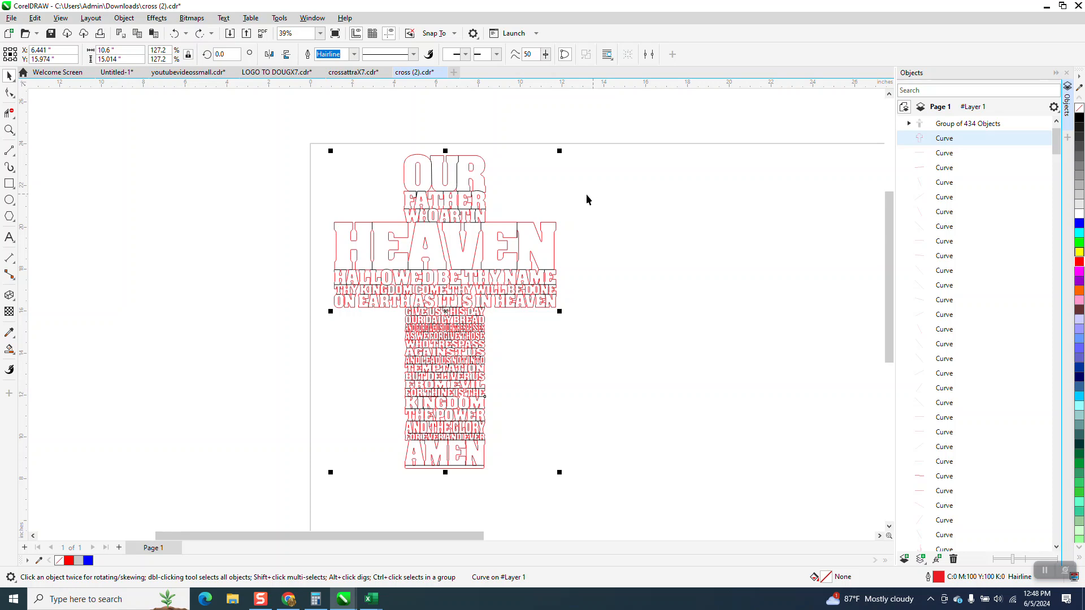
{"action": "left_click", "coordinate": [485, 166]}
{"action": "key", "text": "Right"}
{"action": "key", "text": "Right"}
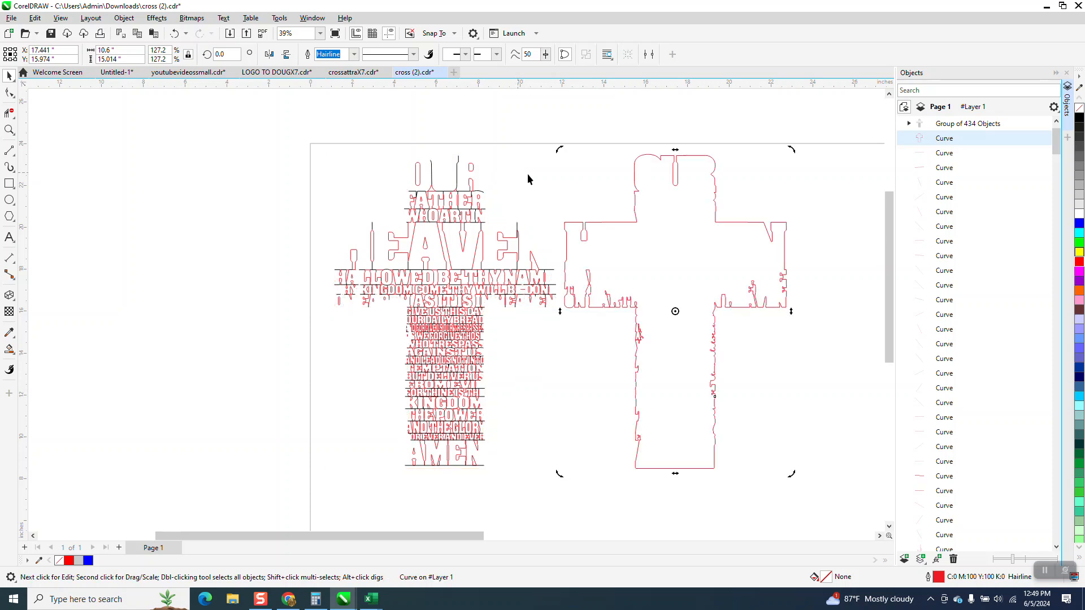
Move the group of black segments 11 inches left, clear of the red lettering
{"action": "left_click", "coordinate": [520, 228]}
{"action": "left_click", "coordinate": [518, 227]}
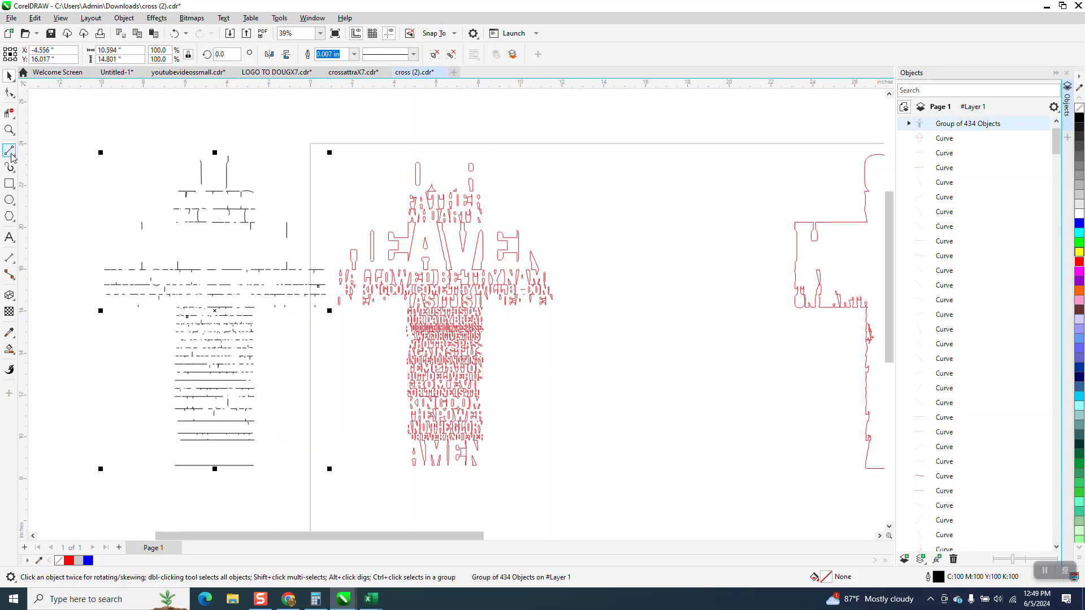
{"action": "left_click", "coordinate": [9, 130]}
{"action": "left_click_drag", "start_coordinate": [570, 308], "coordinate": [731, 395]}
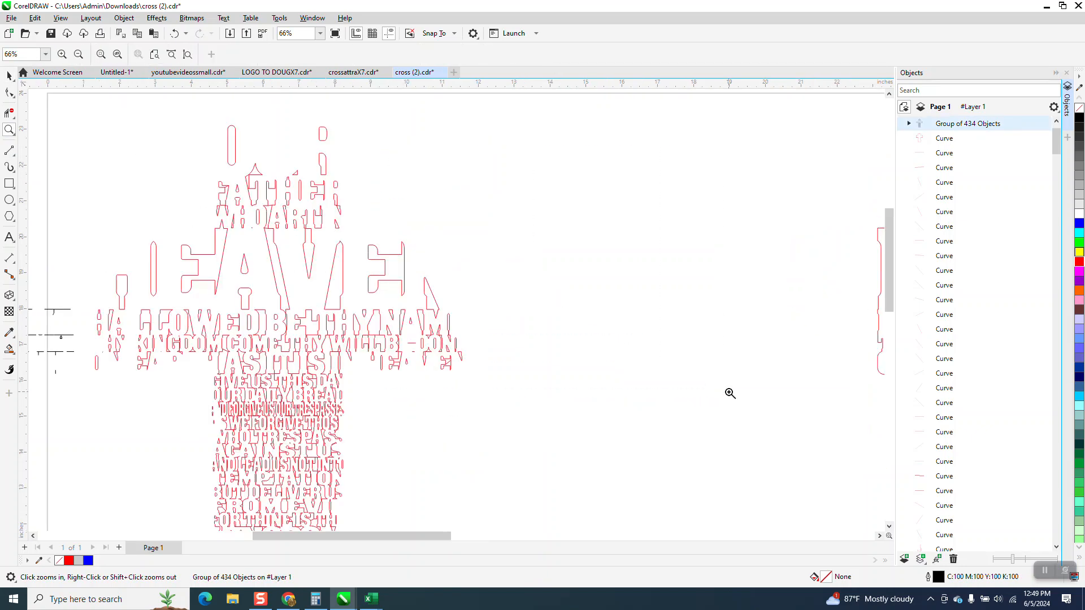
{"action": "scroll", "coordinate": [575, 229], "scroll_direction": "down", "scroll_amount": 2}
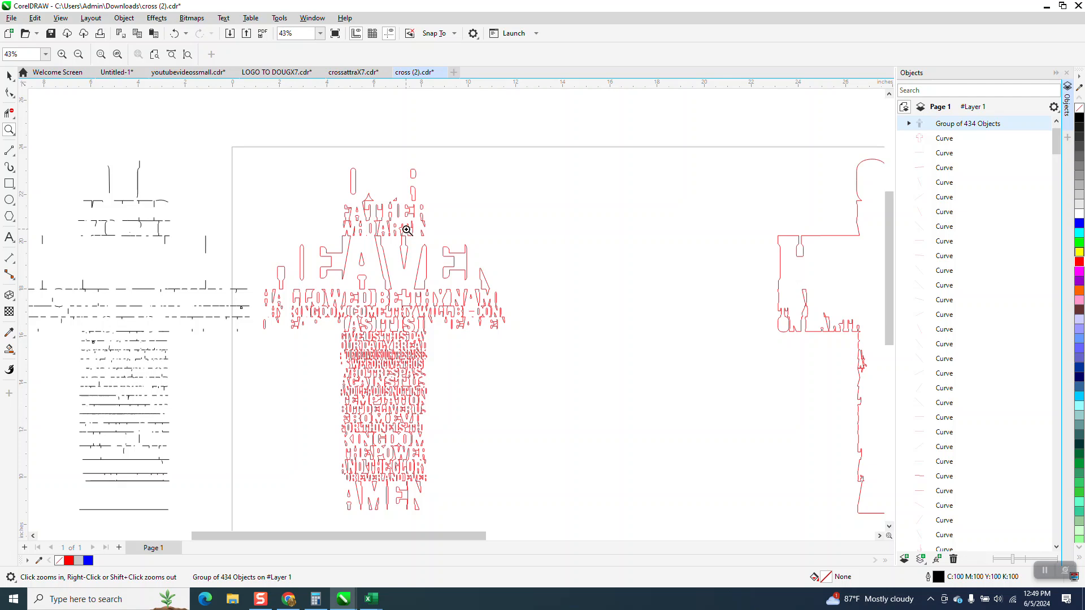
Select all the red lettering curves between the black segments and the cross outline and group them
{"action": "left_click", "coordinate": [9, 349]}
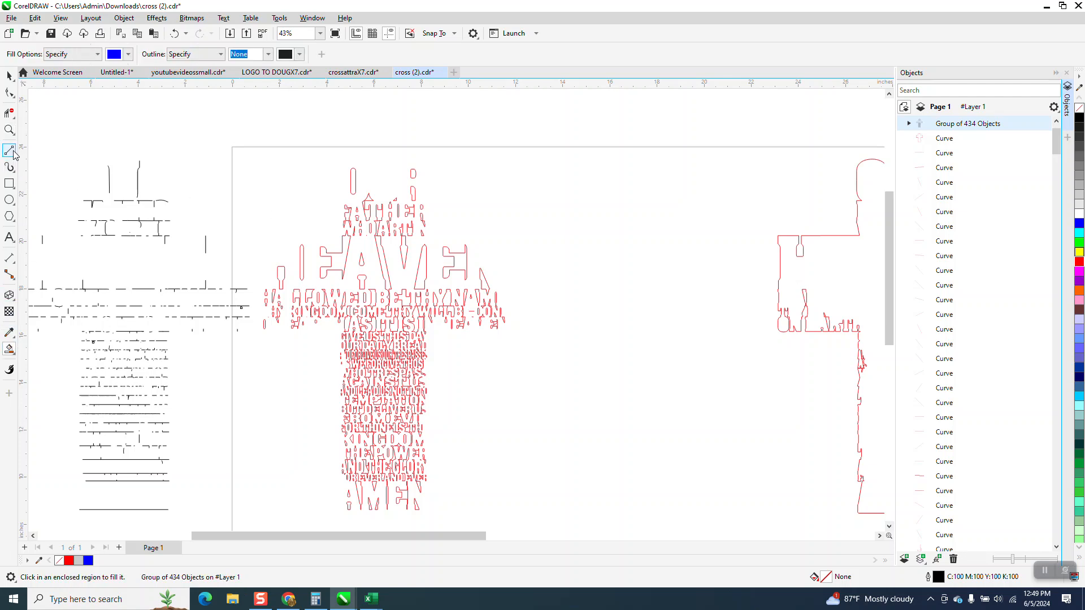
{"action": "left_click", "coordinate": [11, 131]}
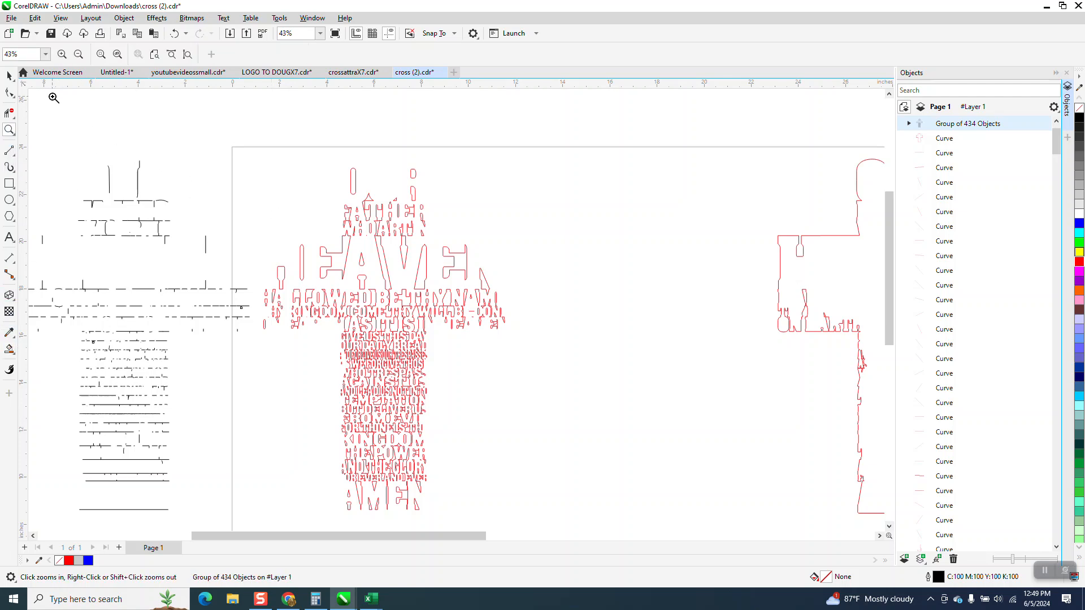
{"action": "left_click", "coordinate": [12, 76]}
{"action": "left_click", "coordinate": [388, 207], "text": "ctrl"}
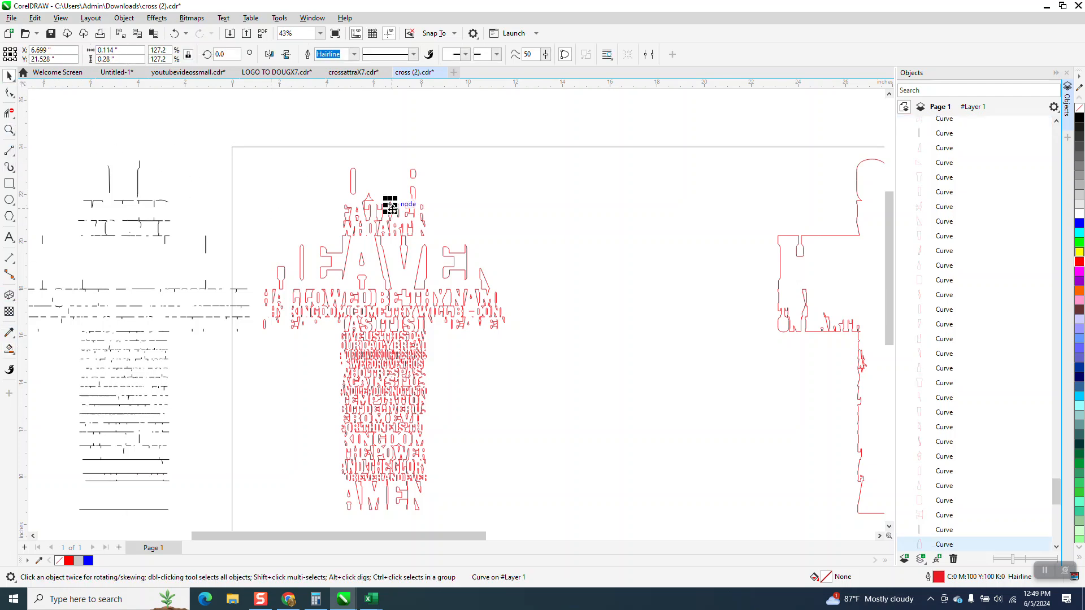
{"action": "scroll", "coordinate": [398, 167], "scroll_direction": "down", "scroll_amount": 1}
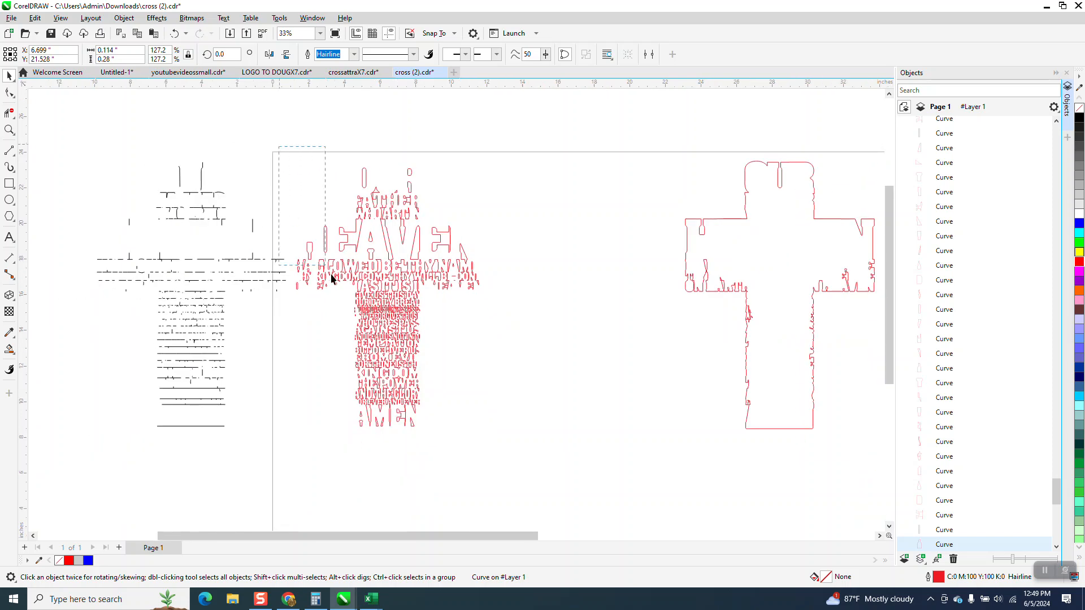
{"action": "left_click_drag", "start_coordinate": [553, 446], "coordinate": [552, 444]}
{"action": "left_click", "coordinate": [123, 18]}
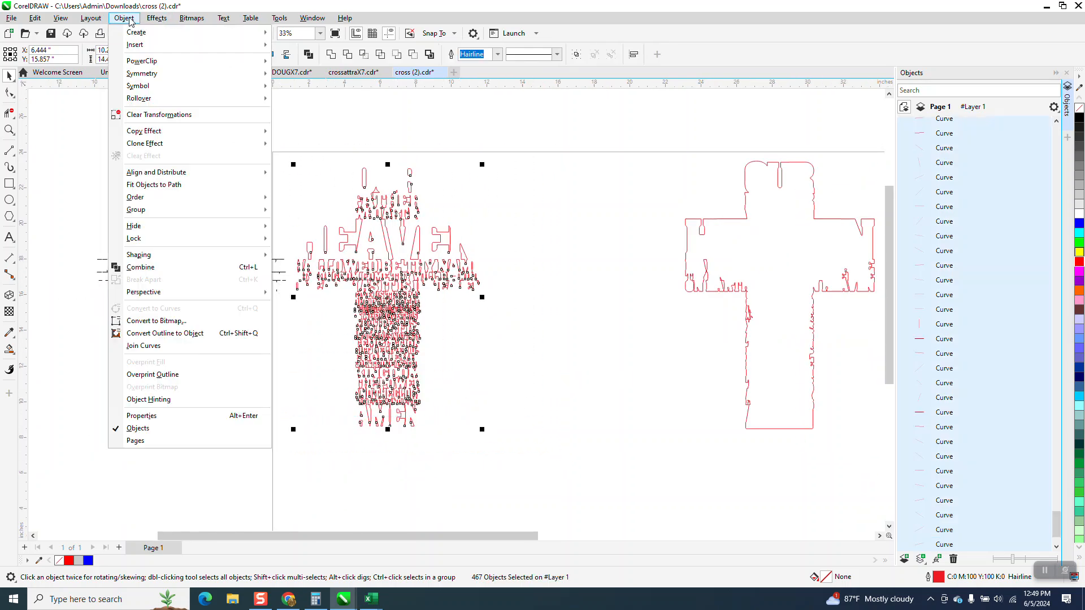
{"action": "mouse_move", "coordinate": [170, 209]}
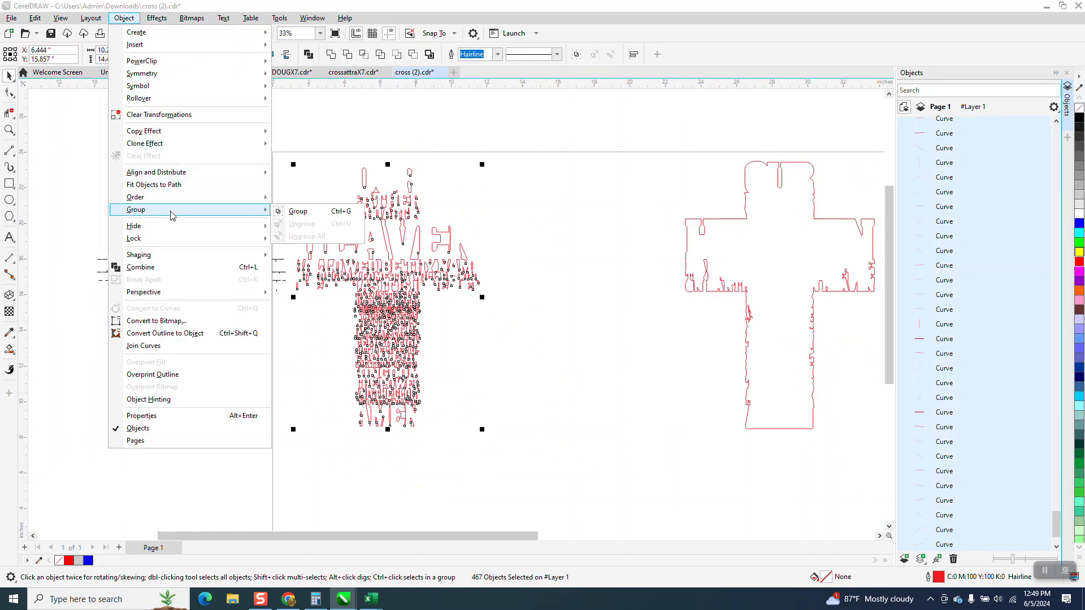
{"action": "left_click", "coordinate": [290, 214]}
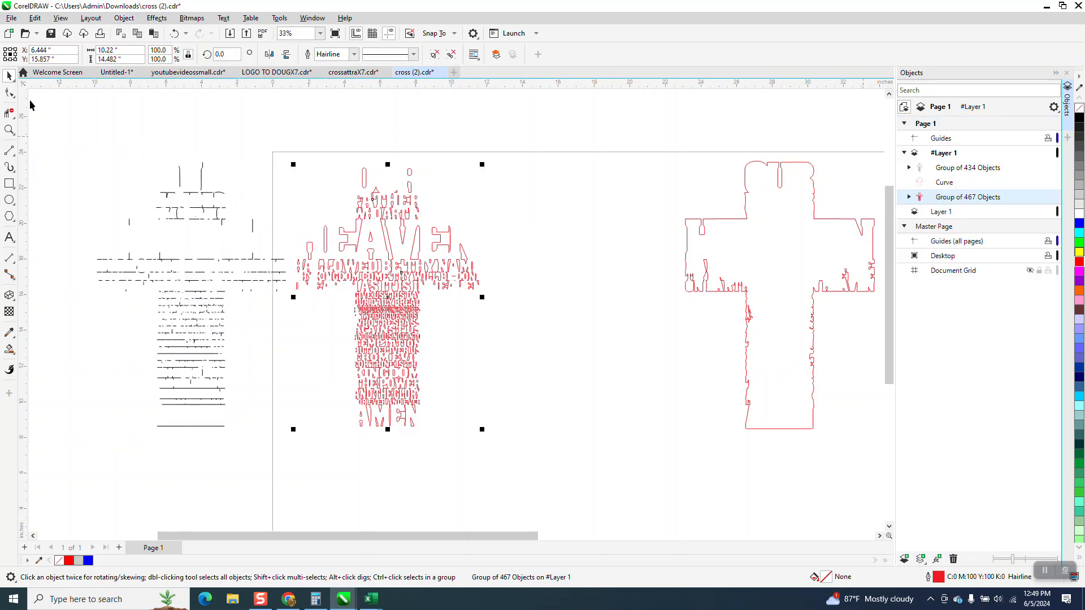
Smart-fill the four closed shapes above the FATHER row in blue: the tall slot, both R pieces and the small triangle
{"action": "left_click", "coordinate": [9, 130]}
{"action": "left_click_drag", "start_coordinate": [333, 169], "coordinate": [503, 280]}
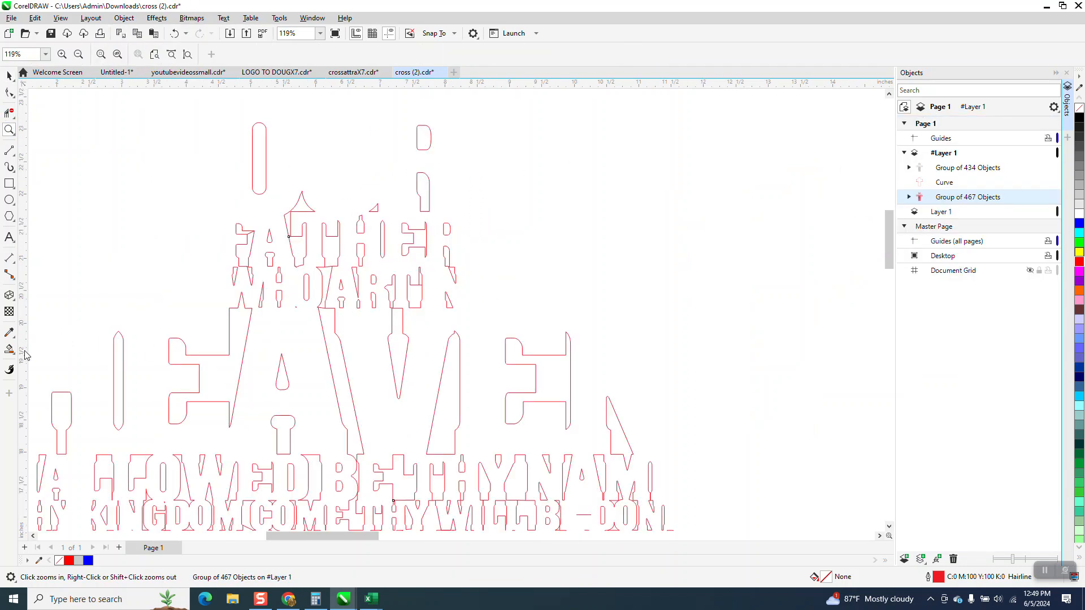
{"action": "left_click", "coordinate": [11, 350]}
{"action": "left_click", "coordinate": [259, 169]}
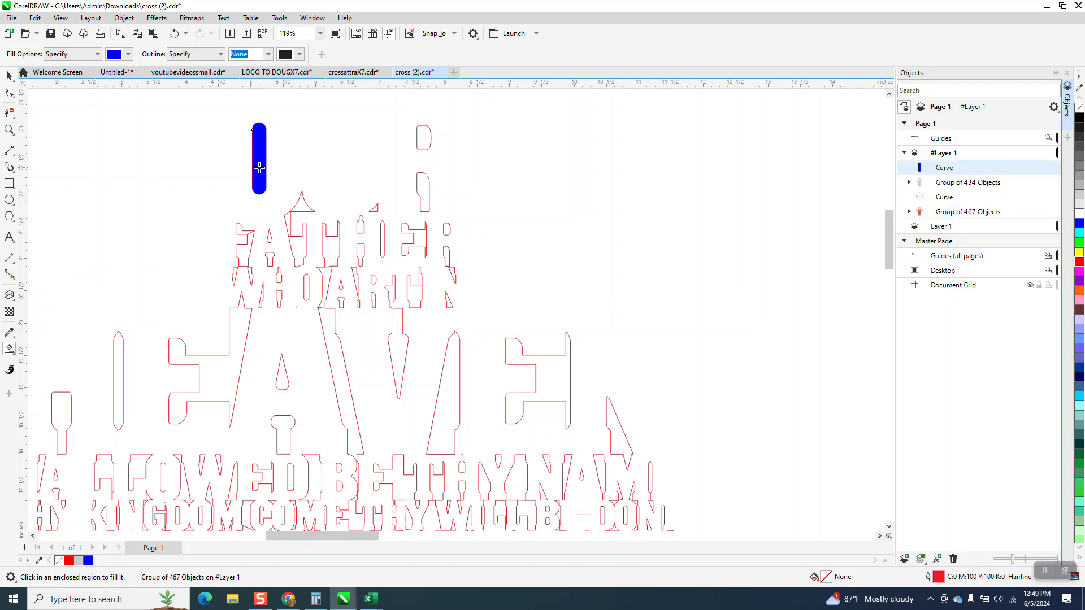
{"action": "left_click", "coordinate": [418, 136]}
{"action": "left_click", "coordinate": [422, 176]}
{"action": "left_click", "coordinate": [375, 209]}
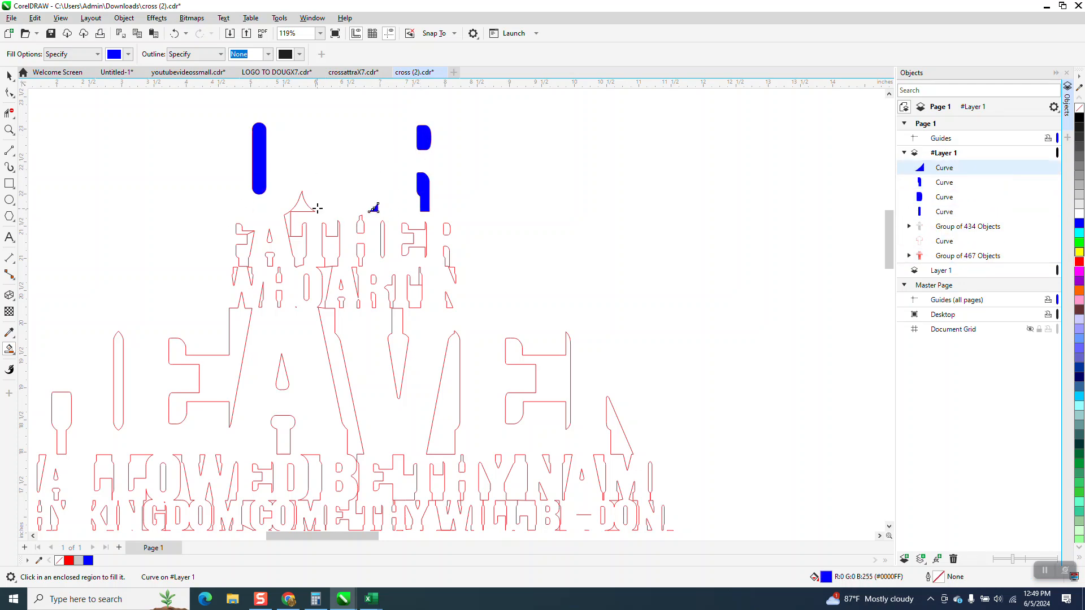
Undo the trial fill of the peaked shape, delete its stray segment, and smart-fill the region between A and T of FATHER blue
{"action": "left_click", "coordinate": [305, 206]}
{"action": "left_click", "coordinate": [174, 33]}
{"action": "left_click", "coordinate": [9, 130]}
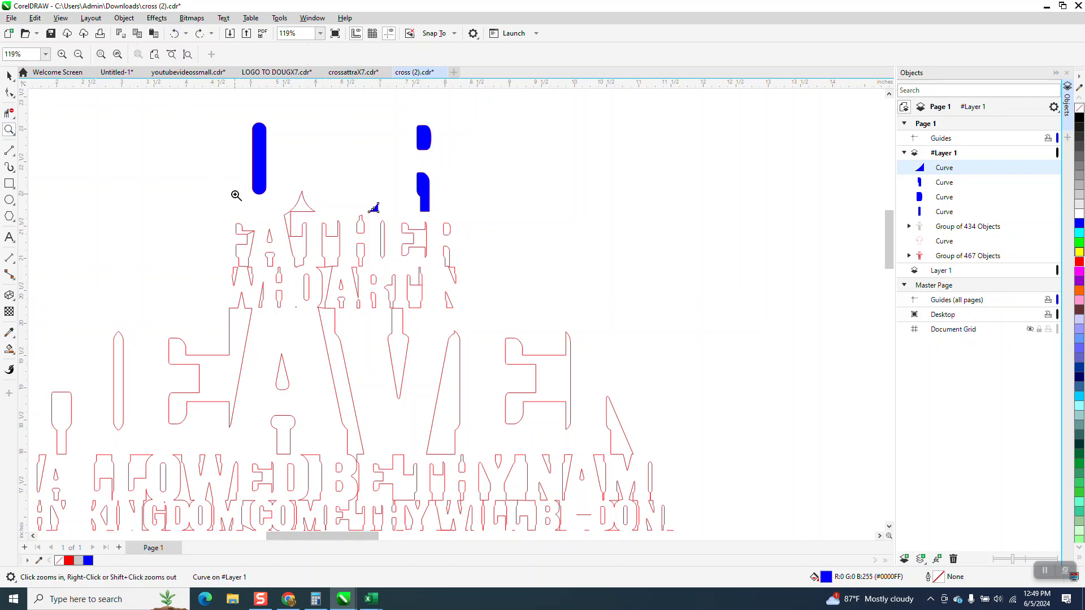
{"action": "left_click_drag", "start_coordinate": [231, 194], "coordinate": [372, 291]}
{"action": "left_click", "coordinate": [9, 112]}
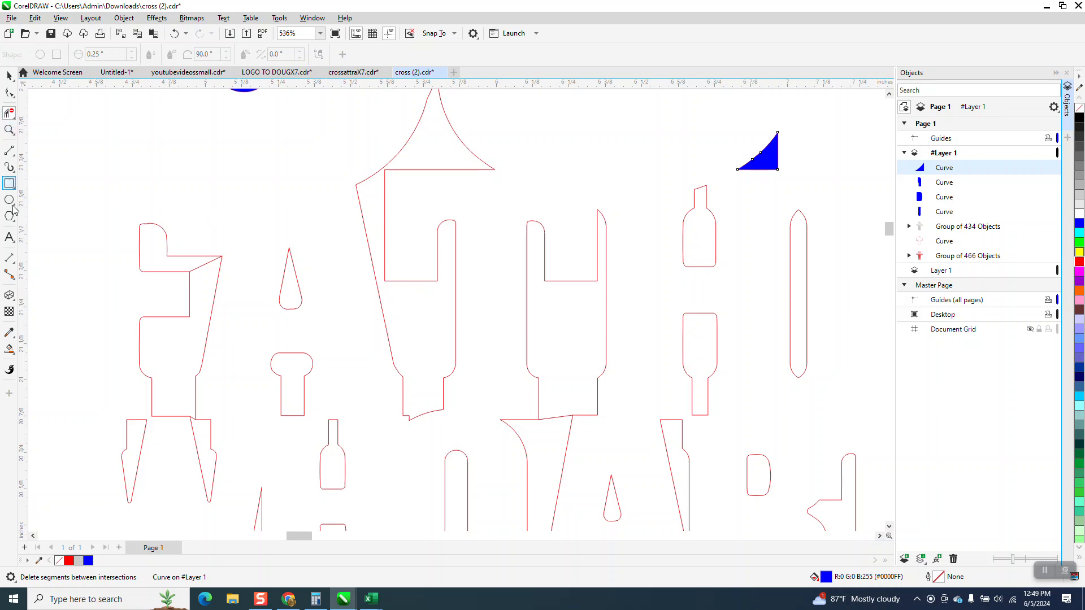
{"action": "left_click", "coordinate": [9, 349]}
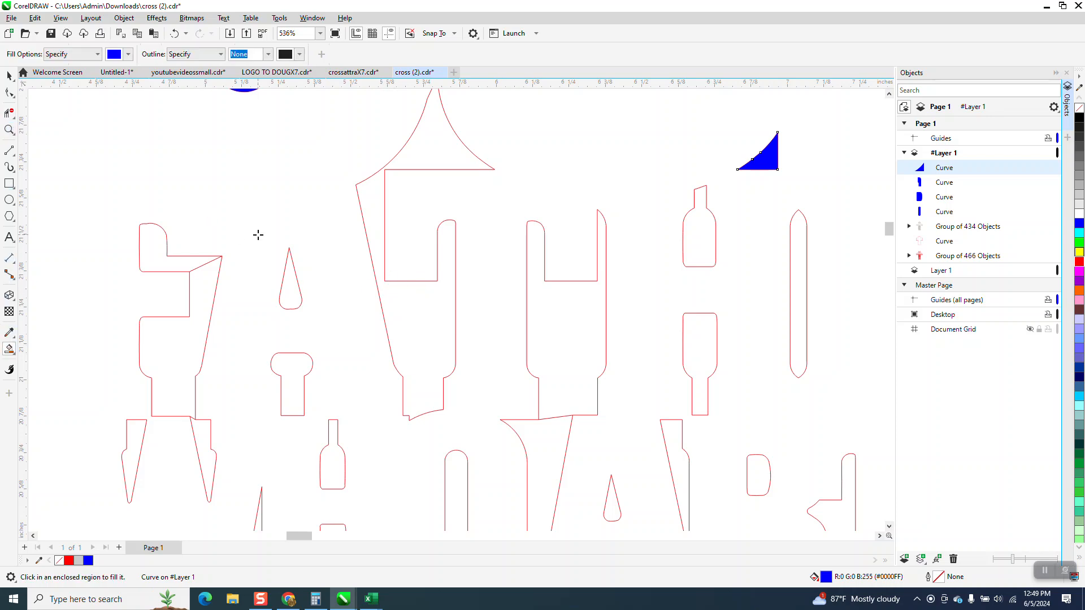
{"action": "left_click", "coordinate": [426, 153]}
Delete the stray diagonal segments at the upper and lower edges of the region beside the F of FATHER
{"action": "scroll", "coordinate": [427, 162], "scroll_direction": "down", "scroll_amount": 2}
{"action": "scroll", "coordinate": [426, 162], "scroll_direction": "down", "scroll_amount": 1}
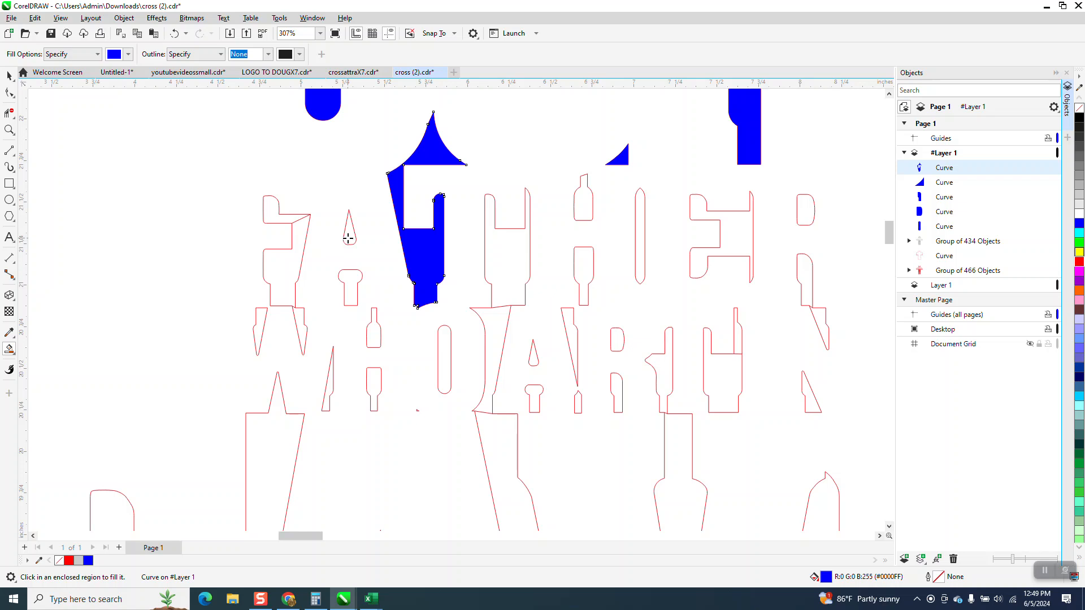
{"action": "left_click", "coordinate": [9, 113]}
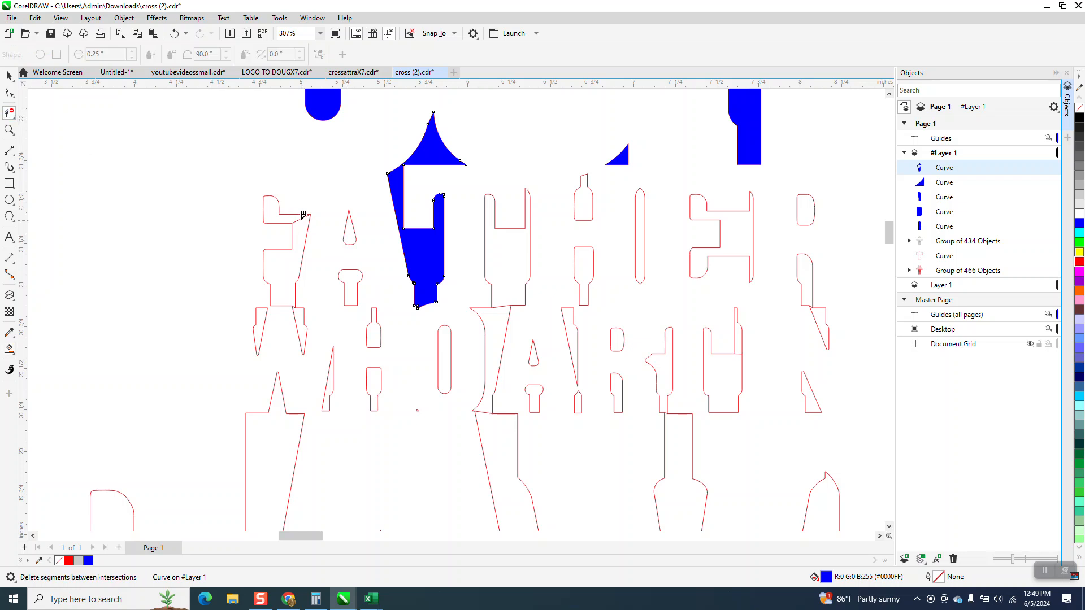
{"action": "left_click", "coordinate": [9, 129]}
{"action": "left_click_drag", "start_coordinate": [279, 278], "coordinate": [319, 332]}
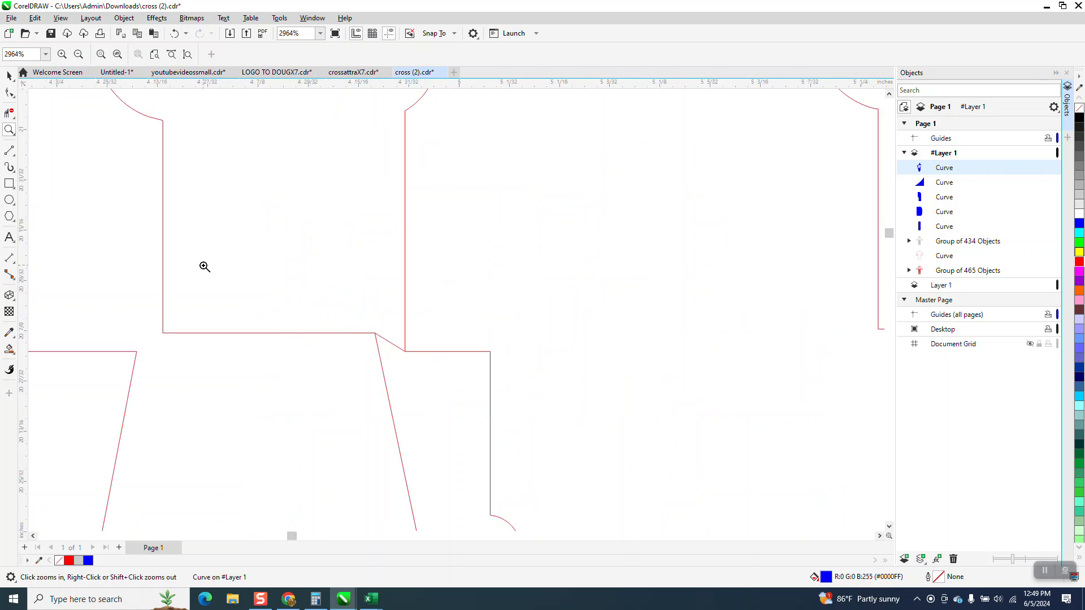
{"action": "left_click", "coordinate": [9, 113]}
{"action": "left_click", "coordinate": [392, 335]}
{"action": "scroll", "coordinate": [390, 325], "scroll_direction": "down", "scroll_amount": 4}
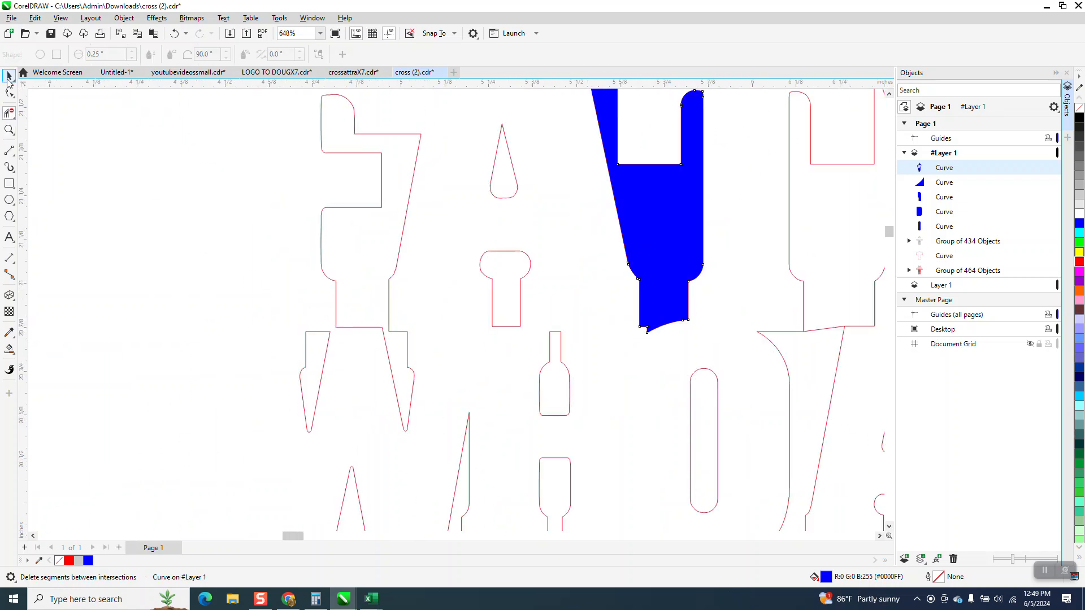
Smart-fill the regions around the F and A of FATHER and the W and upper H pieces of WHO in blue
{"action": "left_click", "coordinate": [8, 80]}
{"action": "scroll", "coordinate": [191, 269], "scroll_direction": "down", "scroll_amount": 1}
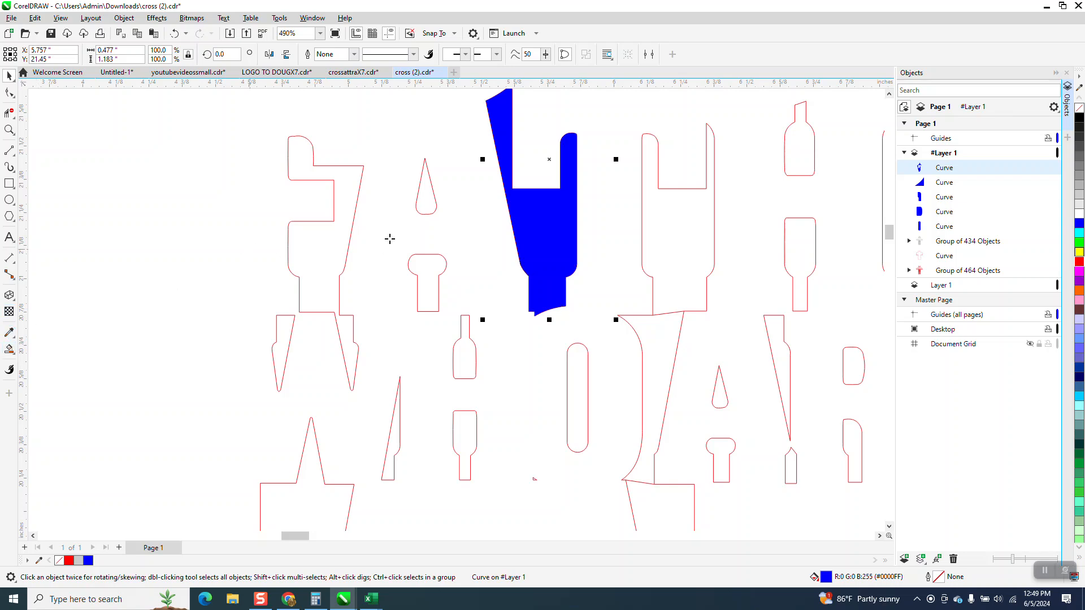
{"action": "left_click", "coordinate": [425, 201]}
{"action": "left_click", "coordinate": [426, 277]}
{"action": "left_click", "coordinate": [343, 241]}
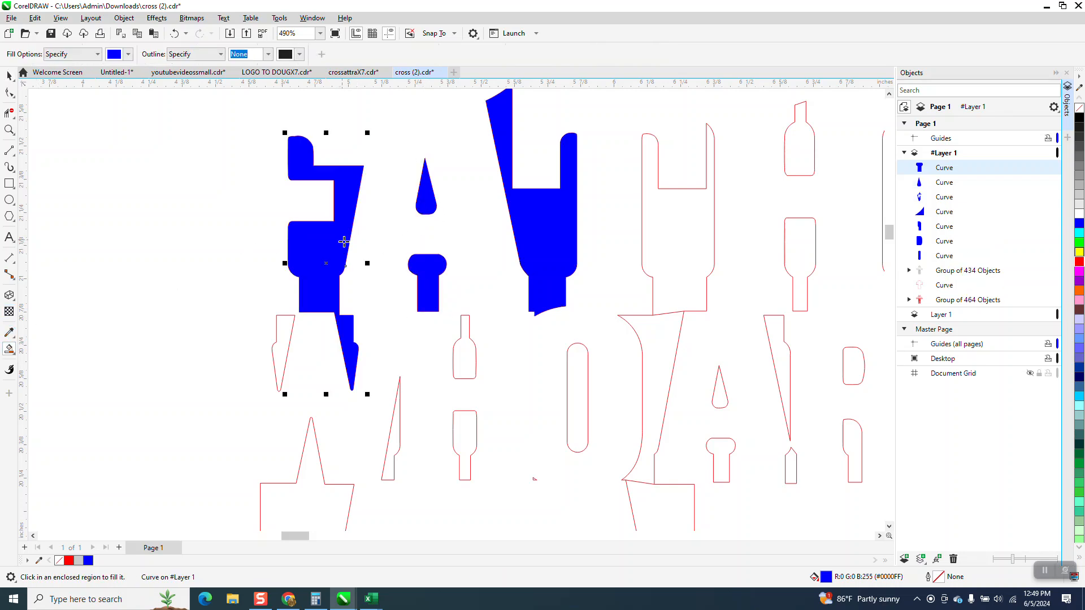
{"action": "left_click", "coordinate": [286, 324]}
{"action": "left_click", "coordinate": [467, 356]}
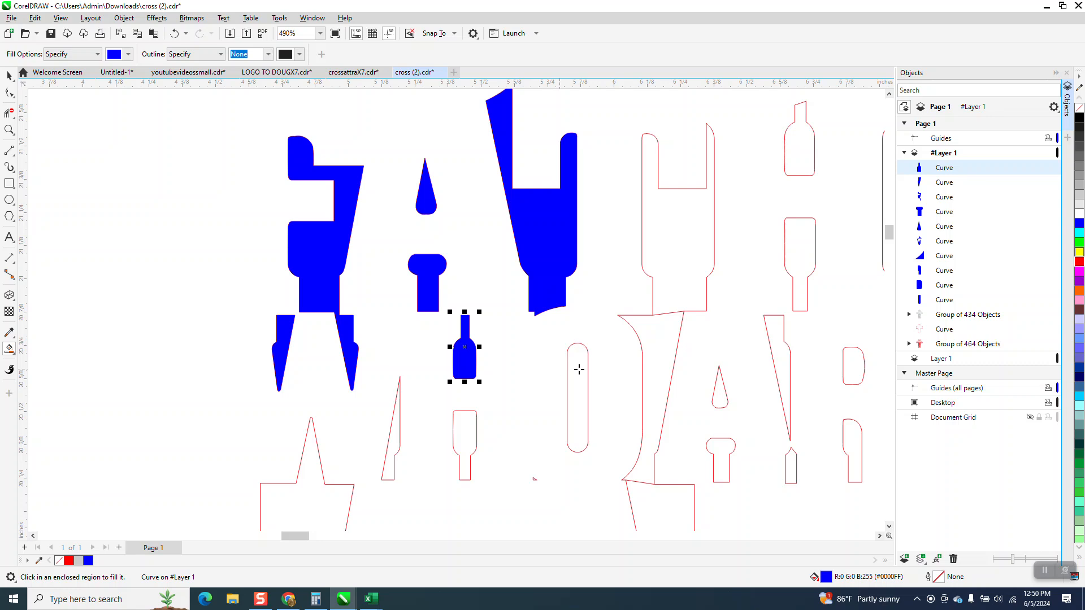
Fill the O slot, the region between WHO and ART, and the T and H regions of FATHER in blue
{"action": "left_click", "coordinate": [577, 368]}
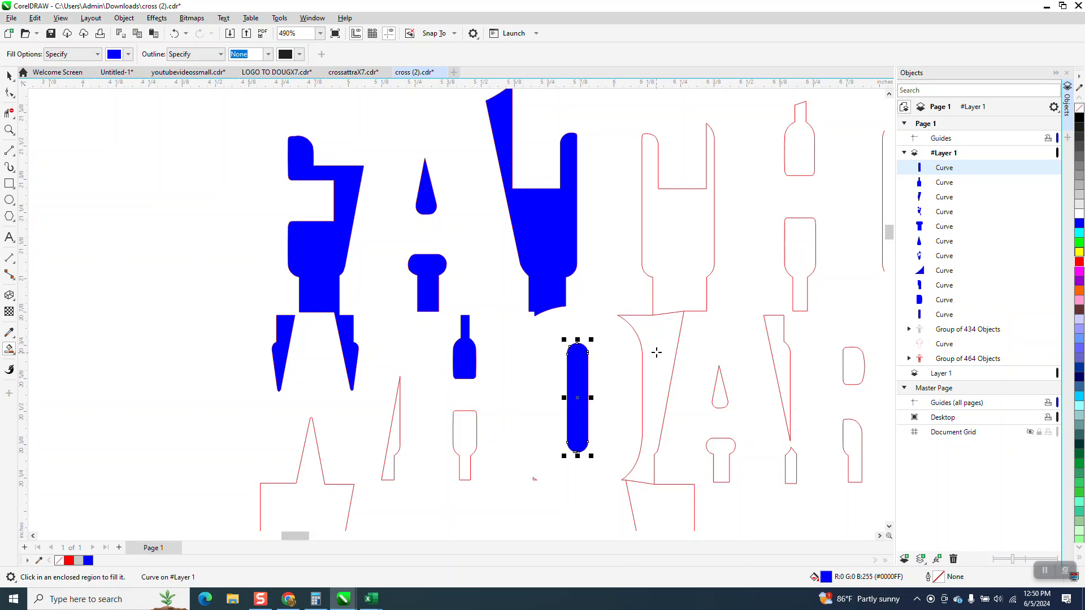
{"action": "left_click", "coordinate": [658, 349]}
{"action": "left_click", "coordinate": [688, 265]}
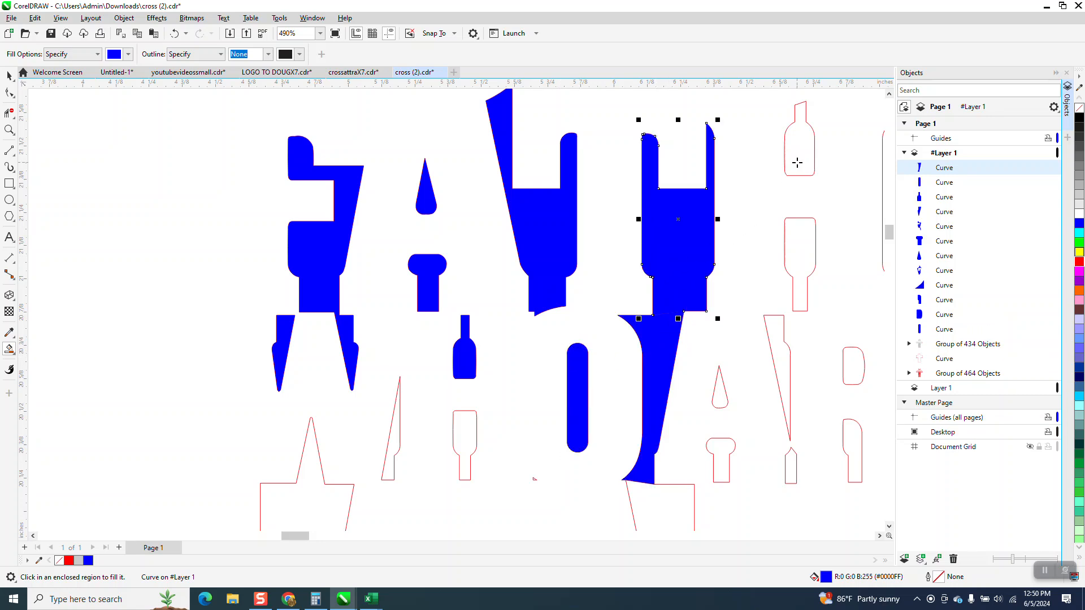
{"action": "left_click", "coordinate": [797, 163]}
{"action": "left_click", "coordinate": [793, 261]}
Fill the remaining regions around H, E and R of FATHER and the upper N wedge below them in blue
{"action": "scroll", "coordinate": [625, 294], "scroll_direction": "down", "scroll_amount": 2}
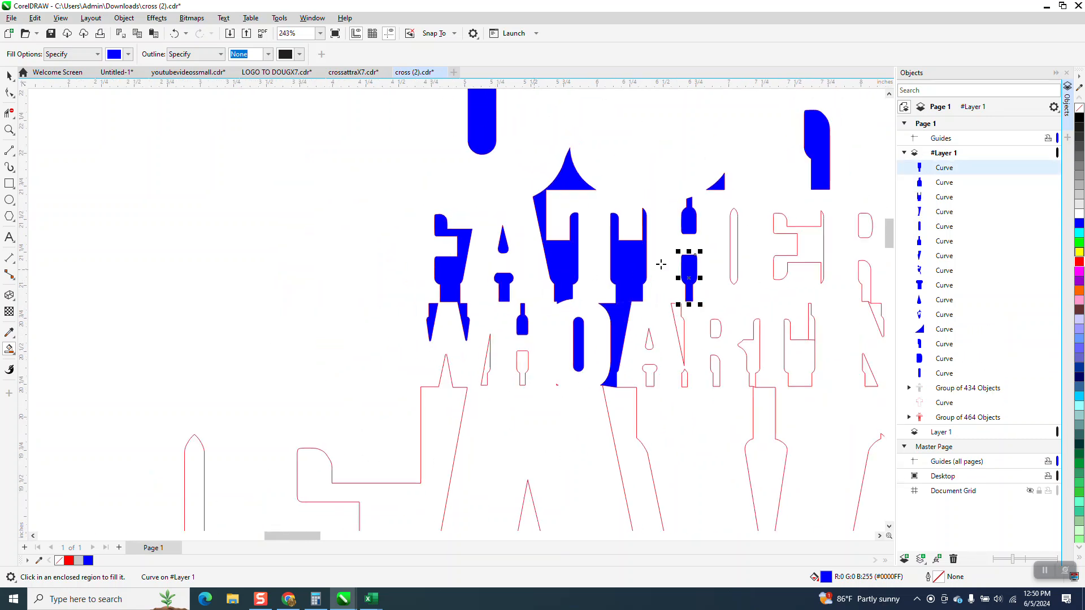
{"action": "left_click", "coordinate": [734, 244]}
{"action": "left_click", "coordinate": [805, 245]}
{"action": "left_click", "coordinate": [865, 226]}
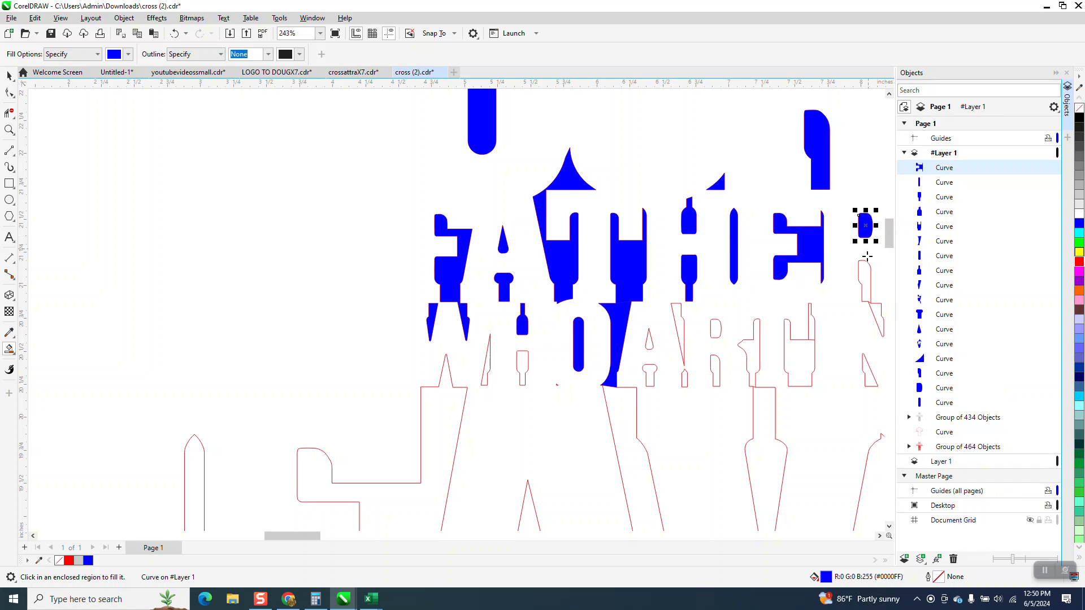
{"action": "left_click", "coordinate": [867, 270]}
{"action": "left_click", "coordinate": [875, 319]}
Fill the end of the WHO ART IN row in blue, from the lower N wedge back to the R pieces
{"action": "scroll", "coordinate": [693, 327], "scroll_direction": "down", "scroll_amount": 1}
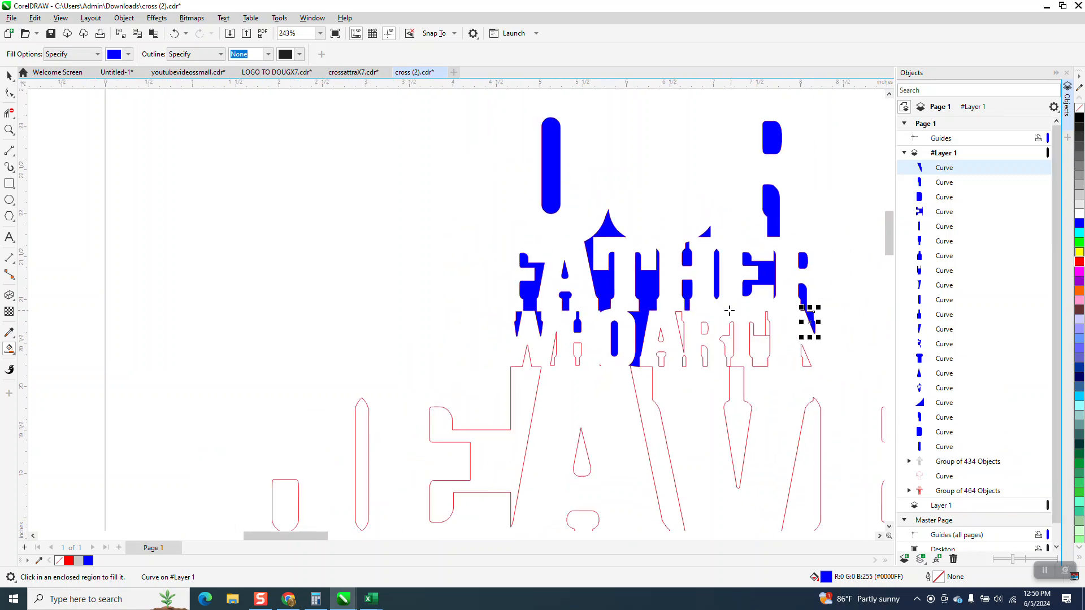
{"action": "left_click", "coordinate": [806, 358]}
{"action": "left_click", "coordinate": [762, 345]}
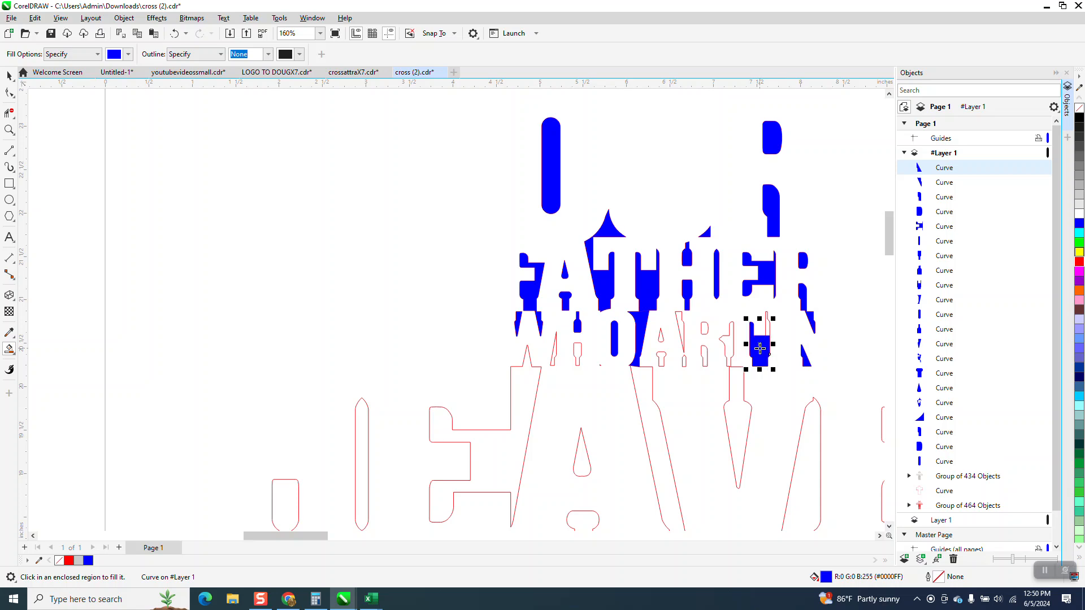
{"action": "left_click", "coordinate": [766, 326]}
{"action": "left_click", "coordinate": [729, 339]}
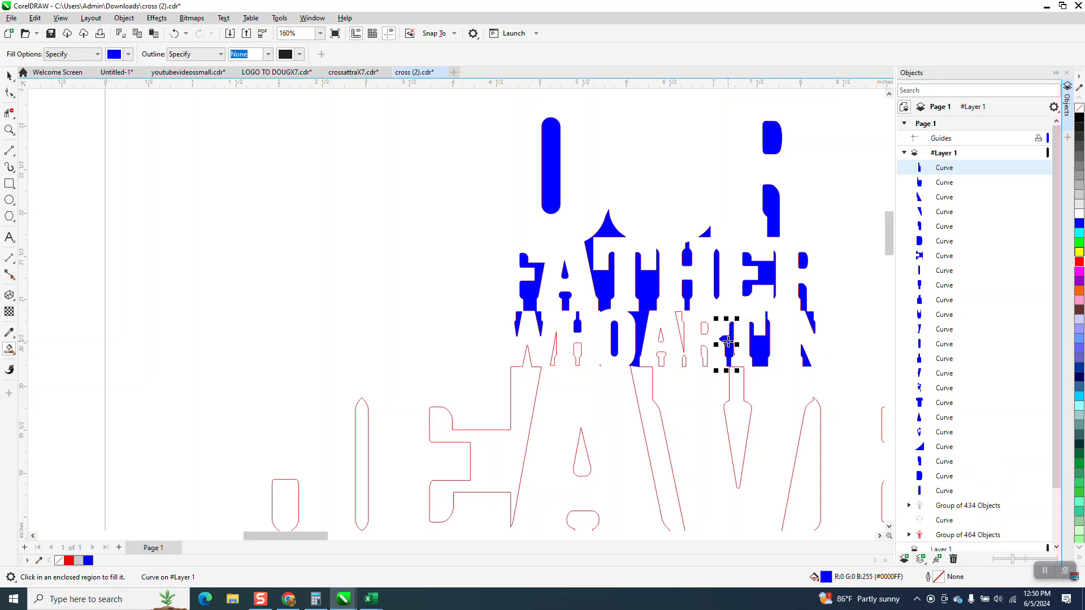
{"action": "left_click", "coordinate": [704, 336]}
{"action": "left_click", "coordinate": [705, 351]}
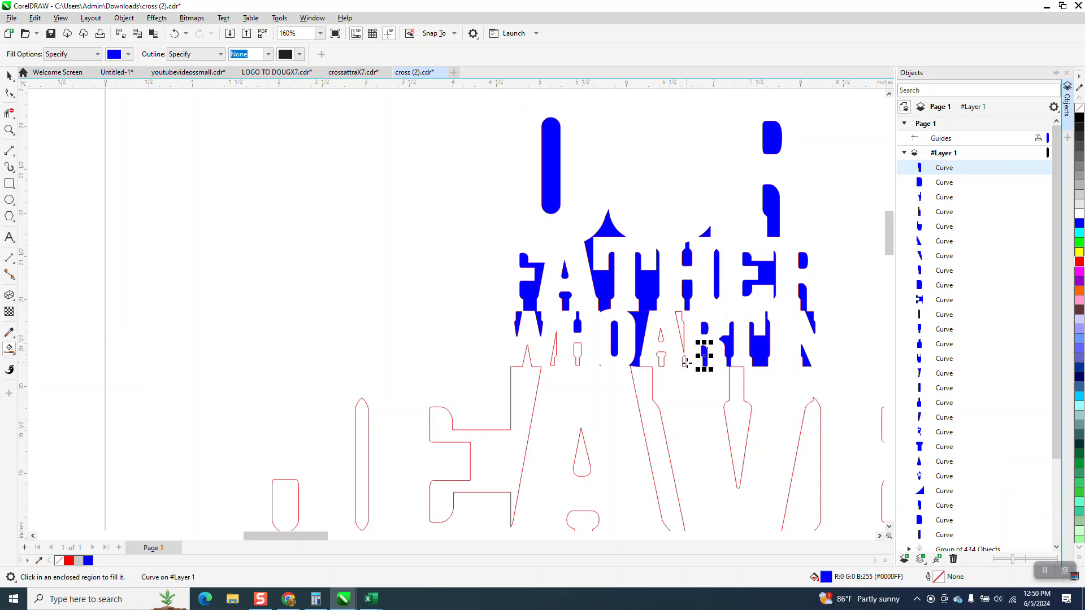
Fill the remaining A, H and W regions of the WHO ART row and the joined region between E and A of HEAVEN in blue
{"action": "left_click", "coordinate": [685, 361]}
{"action": "left_click", "coordinate": [679, 338]}
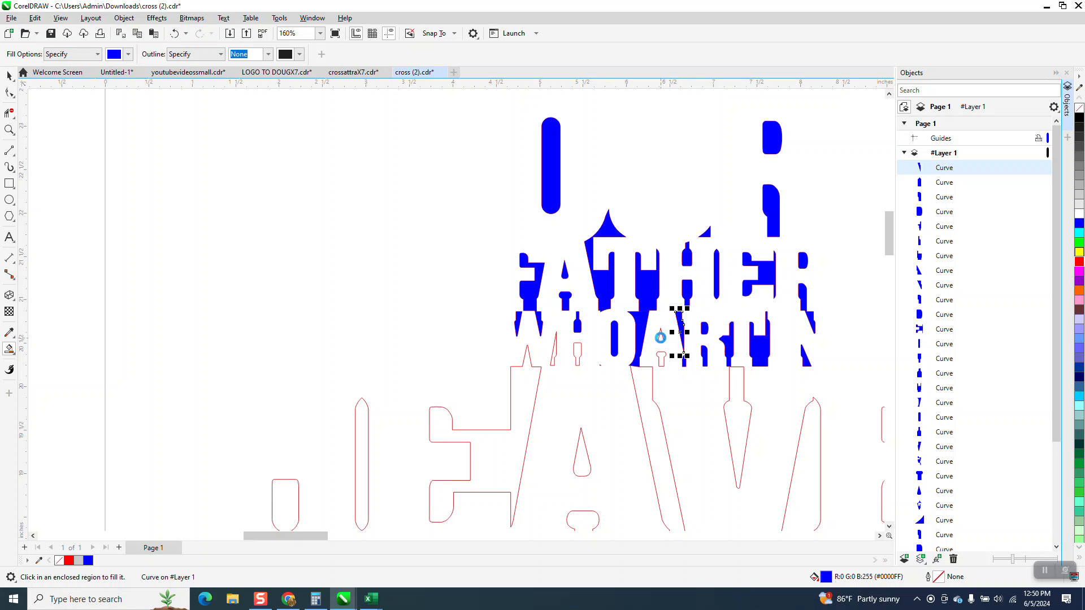
{"action": "left_click", "coordinate": [661, 338]}
{"action": "left_click", "coordinate": [661, 358]}
{"action": "left_click", "coordinate": [577, 353]}
{"action": "left_click", "coordinate": [556, 353]}
{"action": "left_click", "coordinate": [531, 371]}
Fill the two H pieces, the narrow slot before the E, and both inner A pieces of the HEAVEN row in blue
{"action": "scroll", "coordinate": [500, 338], "scroll_direction": "down", "scroll_amount": 1}
{"action": "scroll", "coordinate": [500, 338], "scroll_direction": "down", "scroll_amount": 1}
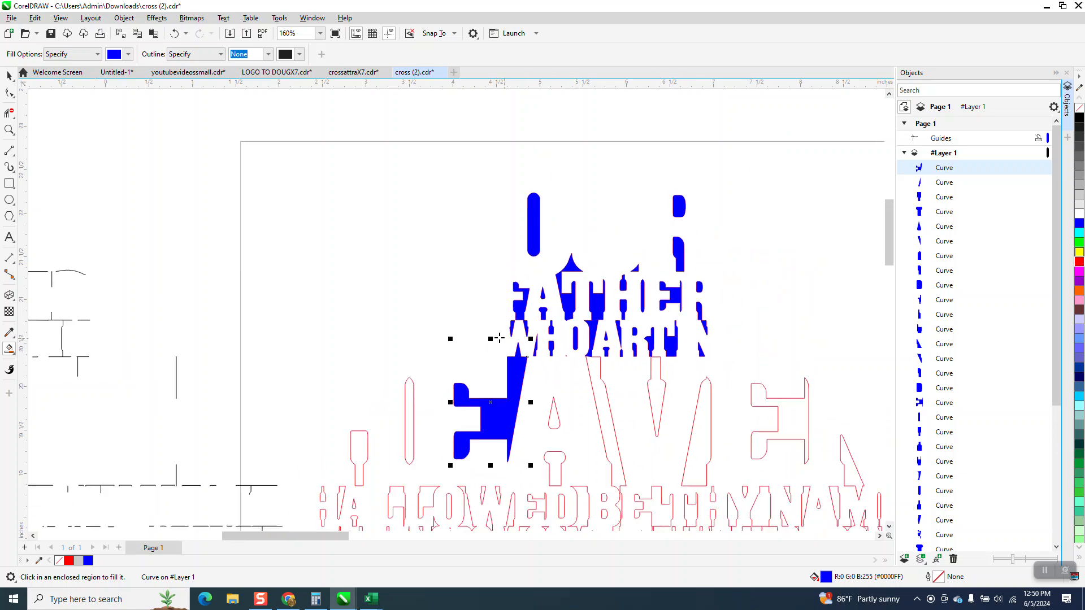
{"action": "left_click", "coordinate": [412, 389]}
{"action": "left_click", "coordinate": [360, 438]}
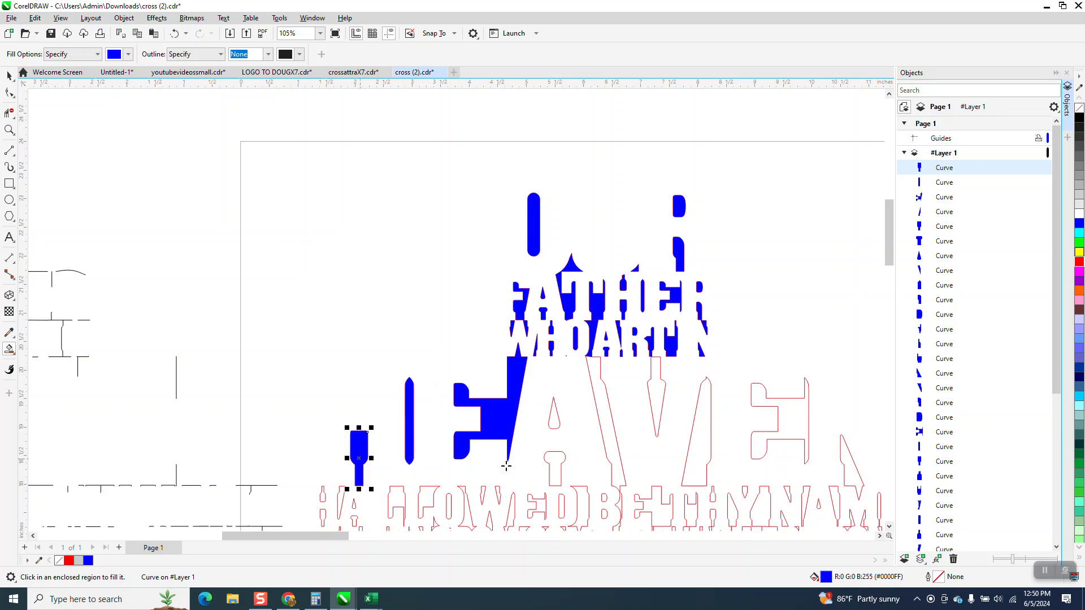
{"action": "left_click", "coordinate": [555, 450]}
{"action": "left_click", "coordinate": [554, 415]}
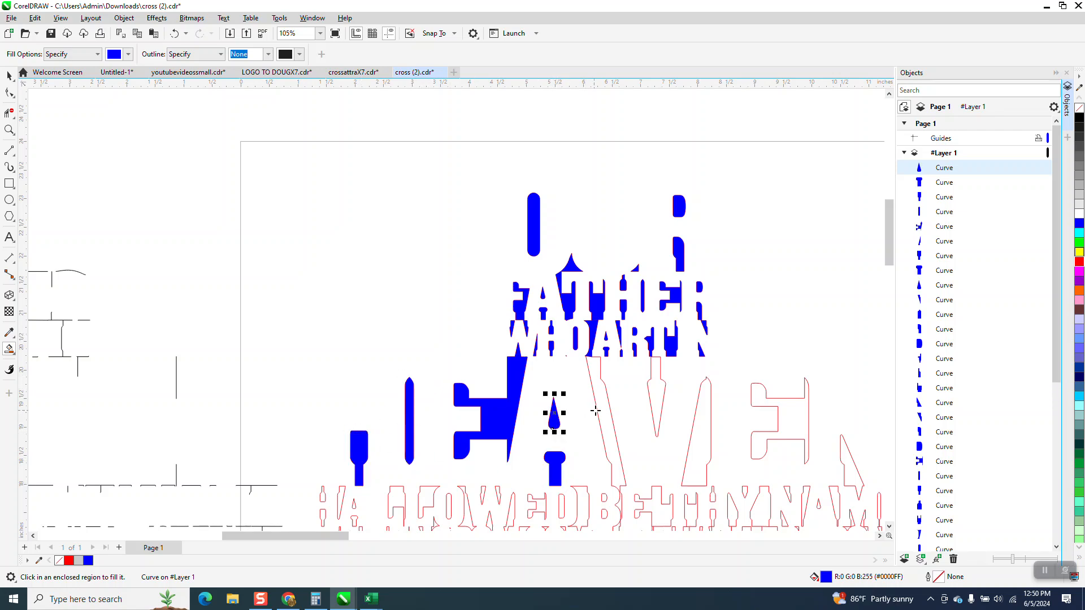
Fill the remaining regions around the V, second E and N of the HEAVEN row in blue
{"action": "left_click", "coordinate": [600, 410]}
{"action": "left_click", "coordinate": [658, 388]}
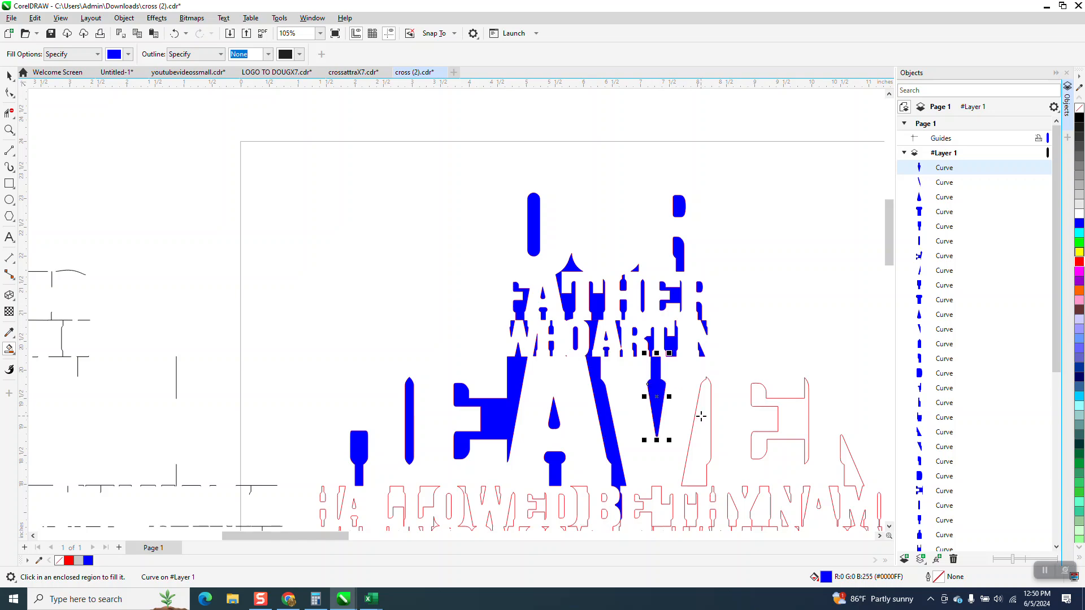
{"action": "left_click", "coordinate": [690, 411]}
{"action": "left_click", "coordinate": [779, 418]}
{"action": "left_click", "coordinate": [853, 466]}
{"action": "scroll", "coordinate": [447, 254], "scroll_direction": "down", "scroll_amount": 2}
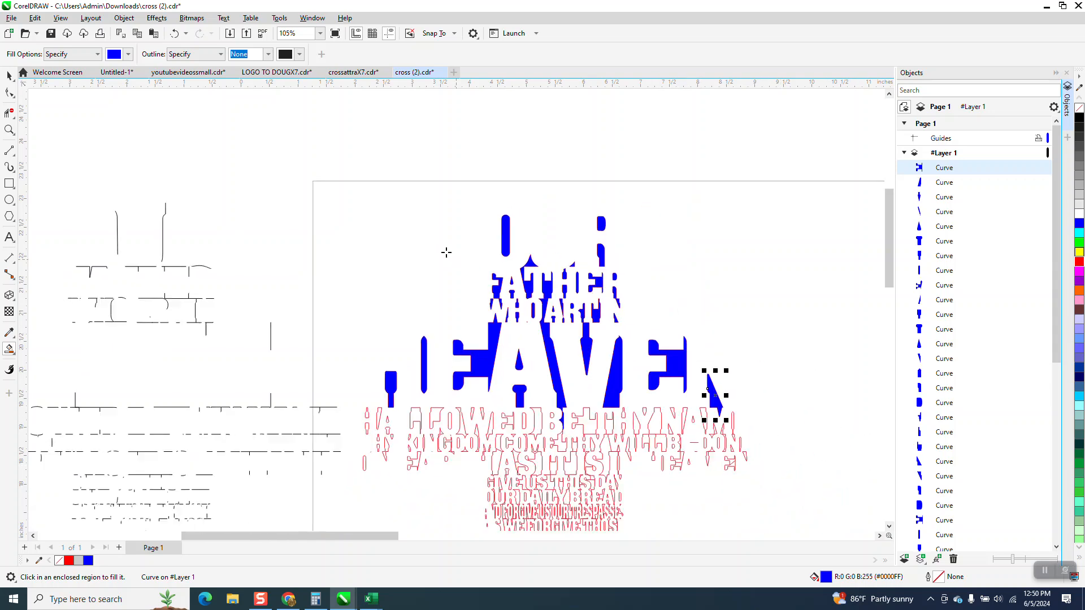
Delete the original red lettering outline group of 464 objects from behind the blue filled shapes
{"action": "left_click", "coordinate": [9, 75]}
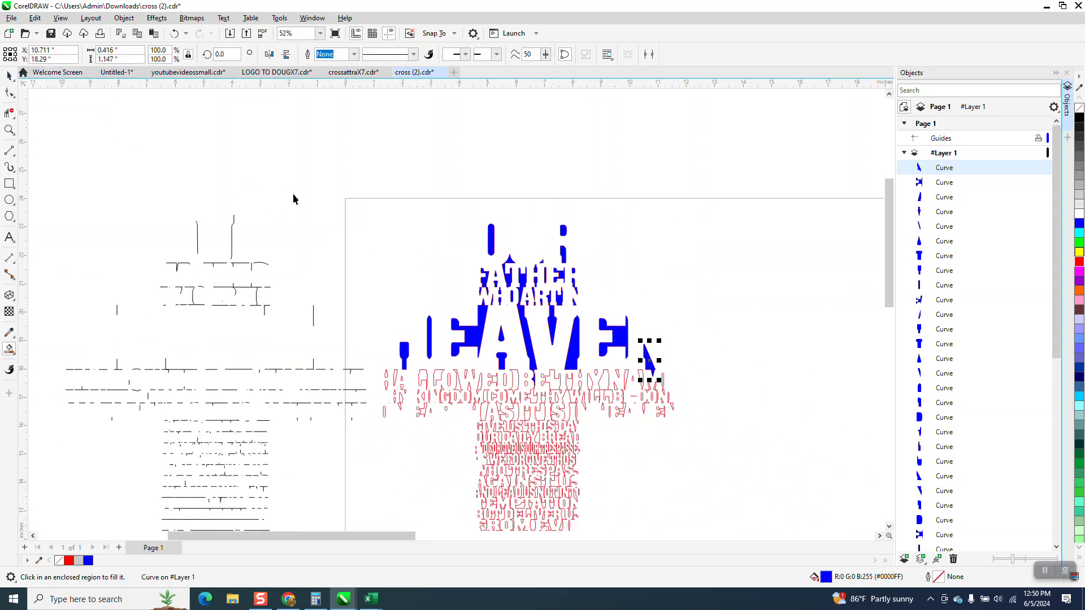
{"action": "scroll", "coordinate": [294, 194], "scroll_direction": "down", "scroll_amount": 1}
{"action": "left_click", "coordinate": [487, 351]}
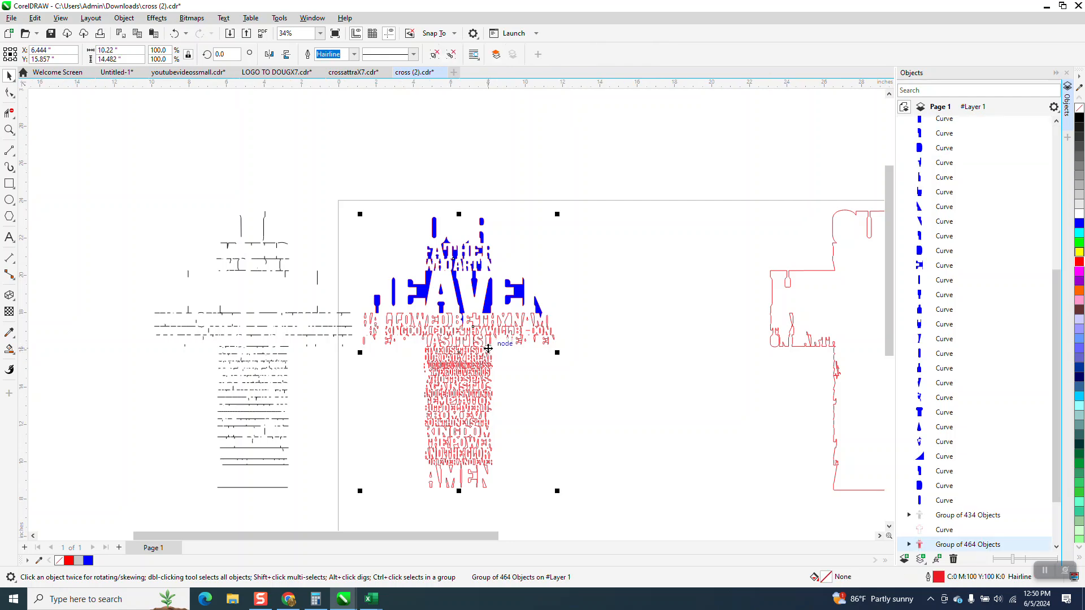
{"action": "key", "text": "Delete"}
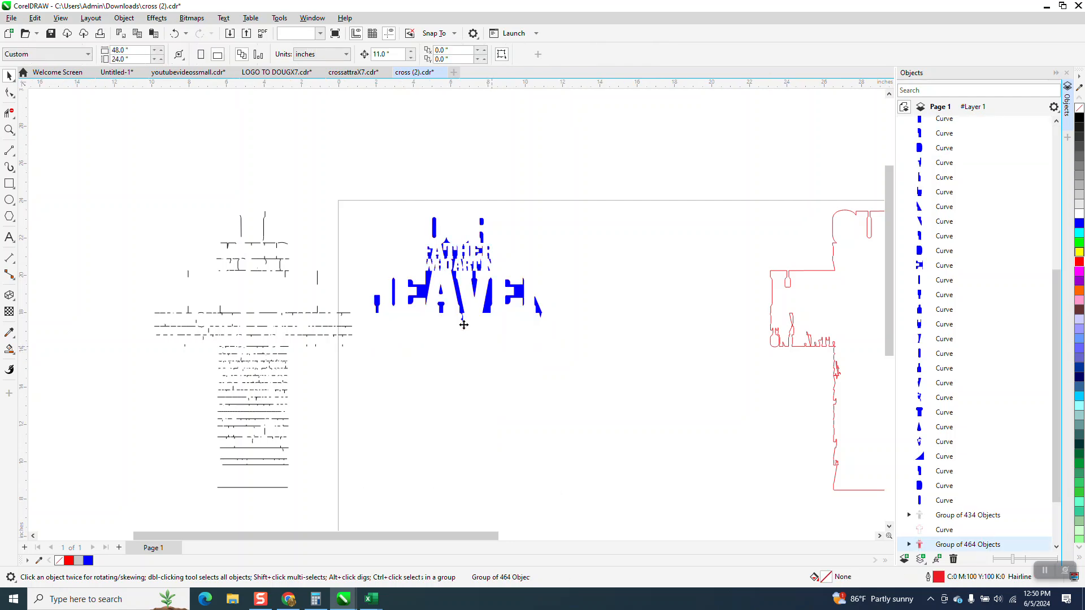
Remove the fill from all the blue lettering shapes and give them a red outline
{"action": "left_click_drag", "start_coordinate": [355, 195], "coordinate": [574, 344]}
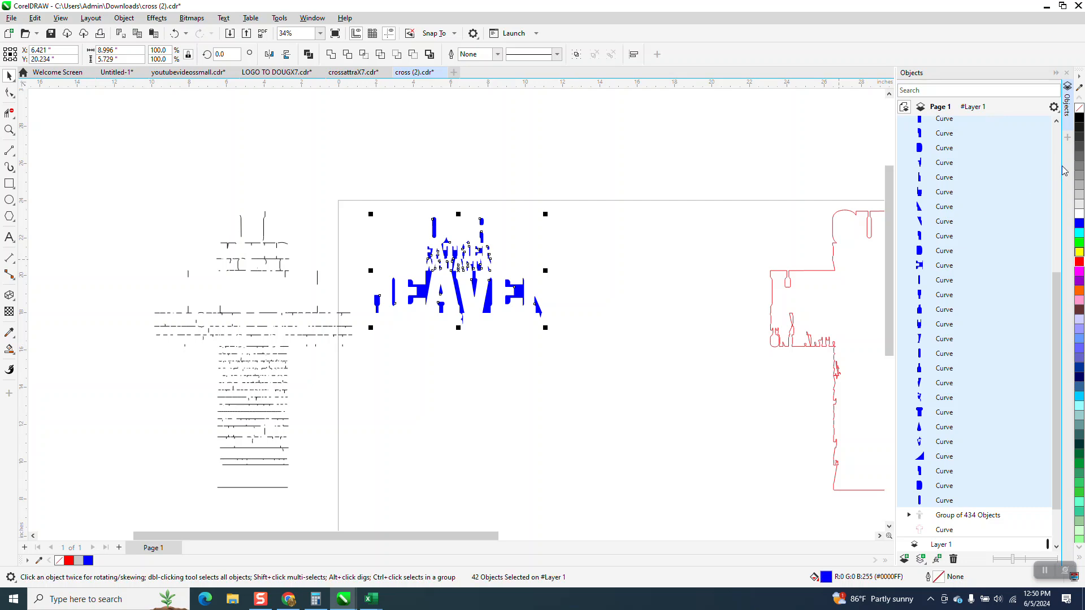
{"action": "left_click", "coordinate": [1078, 112]}
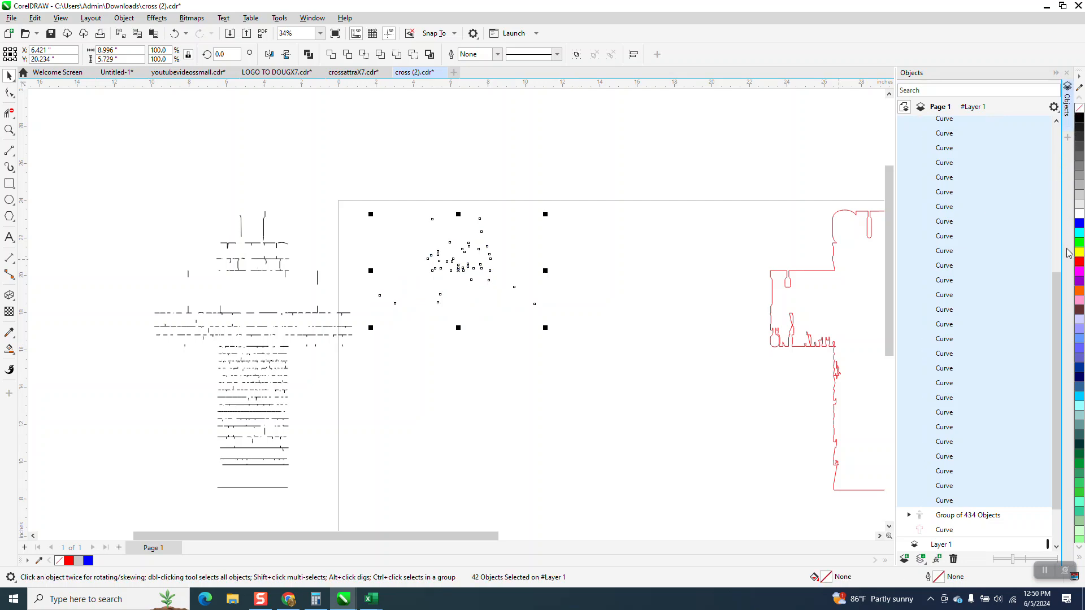
{"action": "right_click", "coordinate": [1080, 262]}
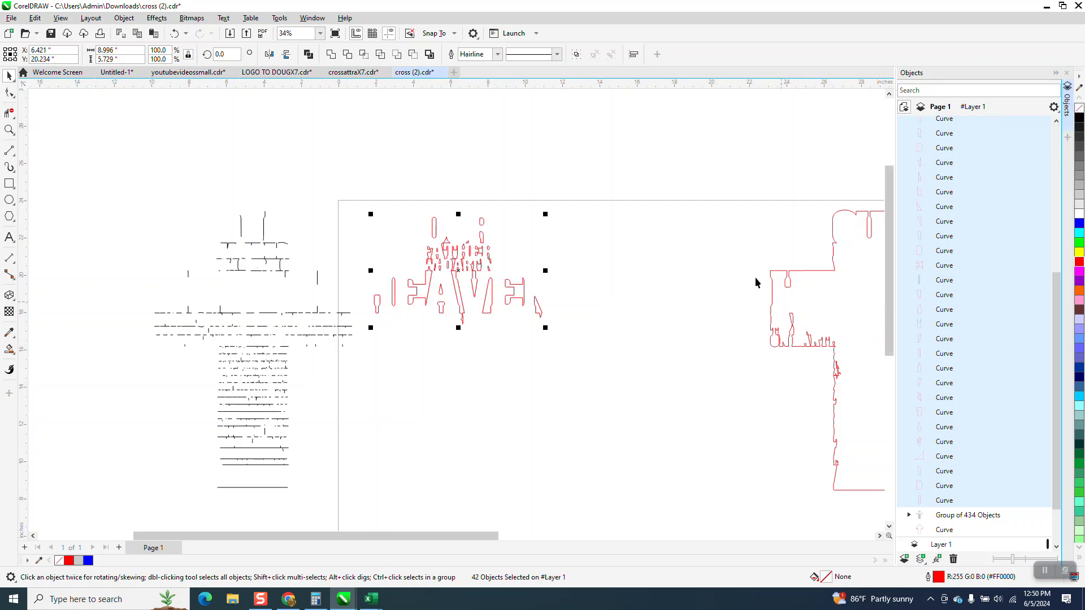
{"action": "left_click", "coordinate": [433, 183]}
Move the large cross outline curve to the top of Layer 1's stacking order, above the lettering shapes
{"action": "scroll", "coordinate": [1051, 339], "scroll_direction": "down", "scroll_amount": 2}
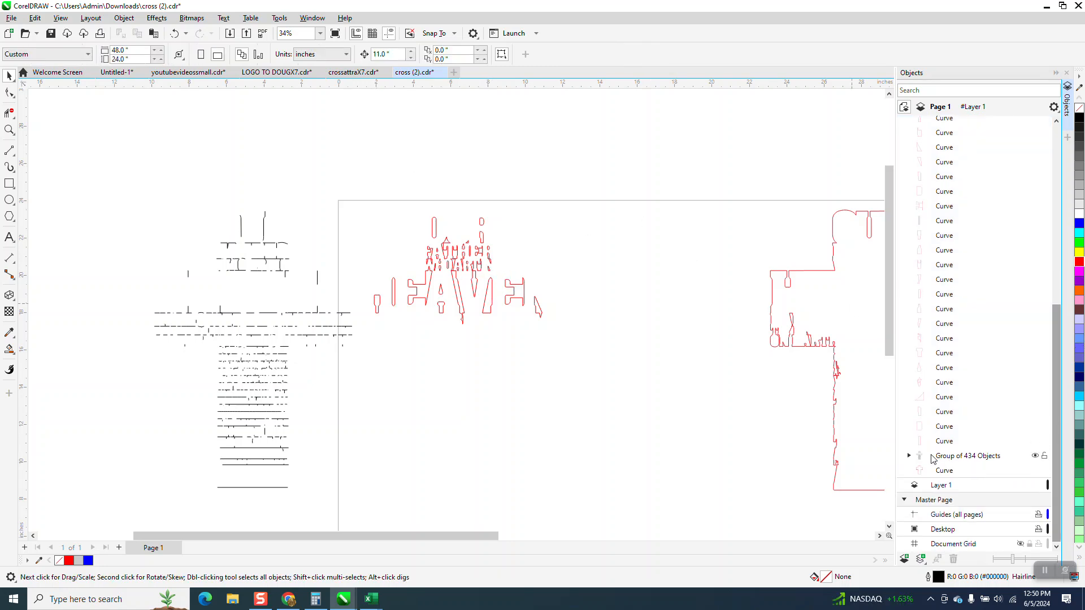
{"action": "left_click", "coordinate": [932, 459]}
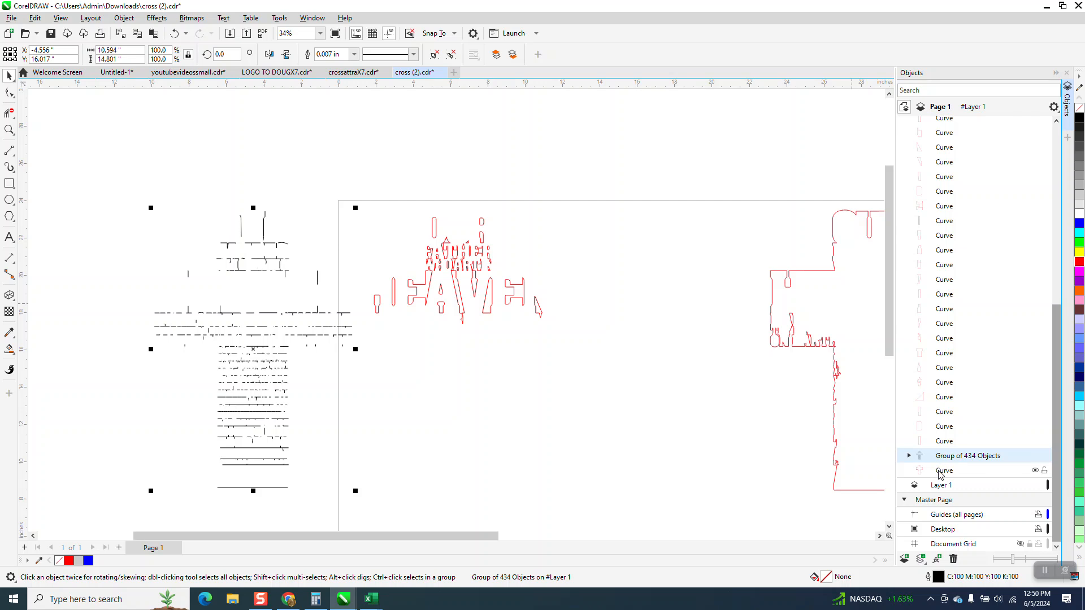
{"action": "left_click", "coordinate": [940, 474]}
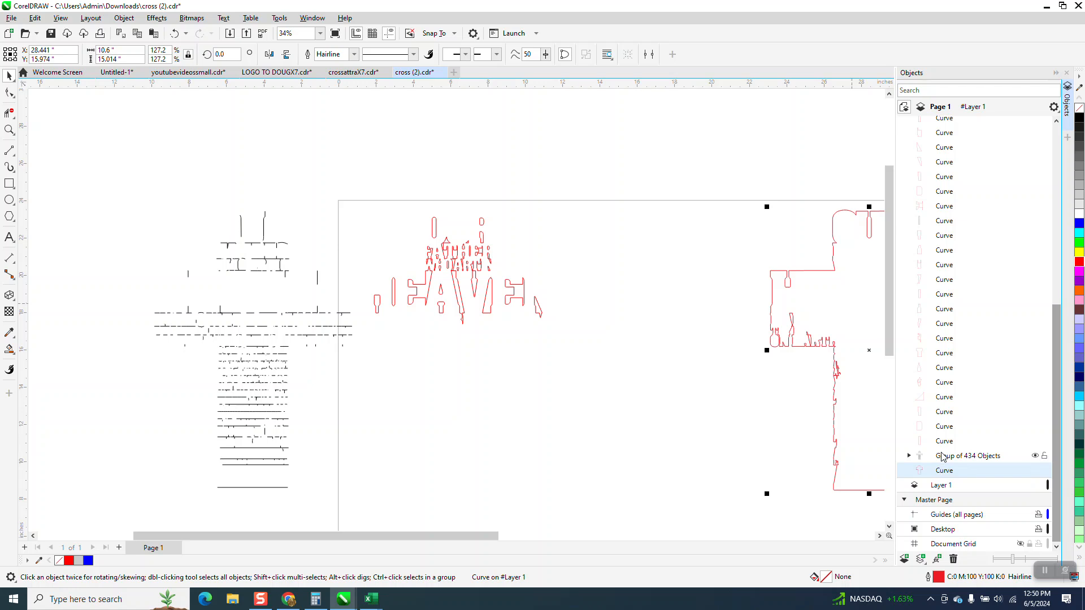
{"action": "left_click_drag", "start_coordinate": [949, 475], "coordinate": [951, 166]}
{"action": "scroll", "coordinate": [621, 269], "scroll_direction": "down", "scroll_amount": 3}
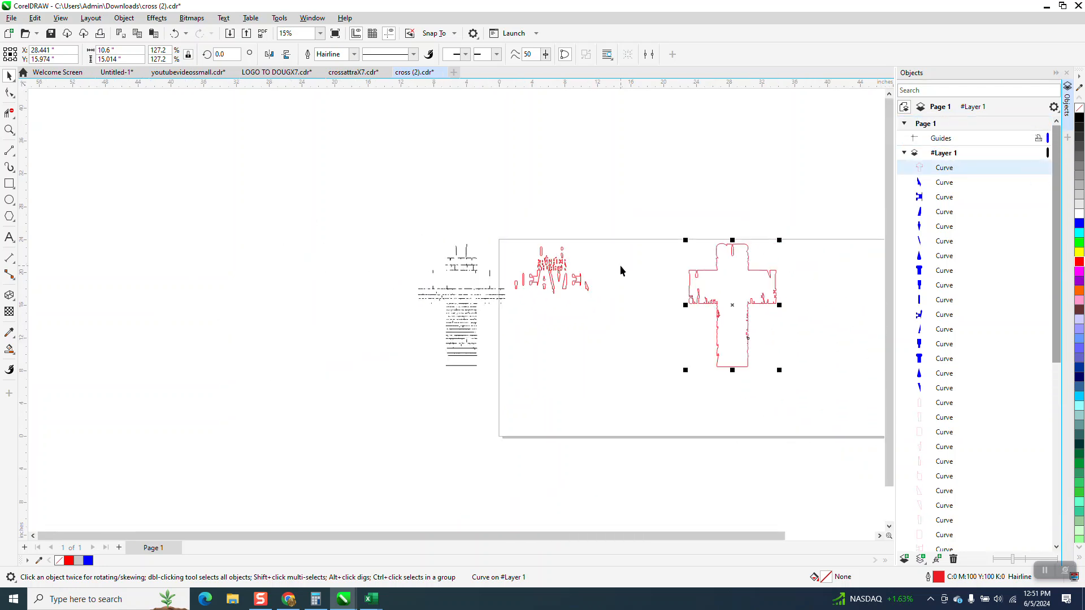
Step through the lettering curves one by one in the object list to check which piece each entry represents
{"action": "left_click", "coordinate": [941, 184]}
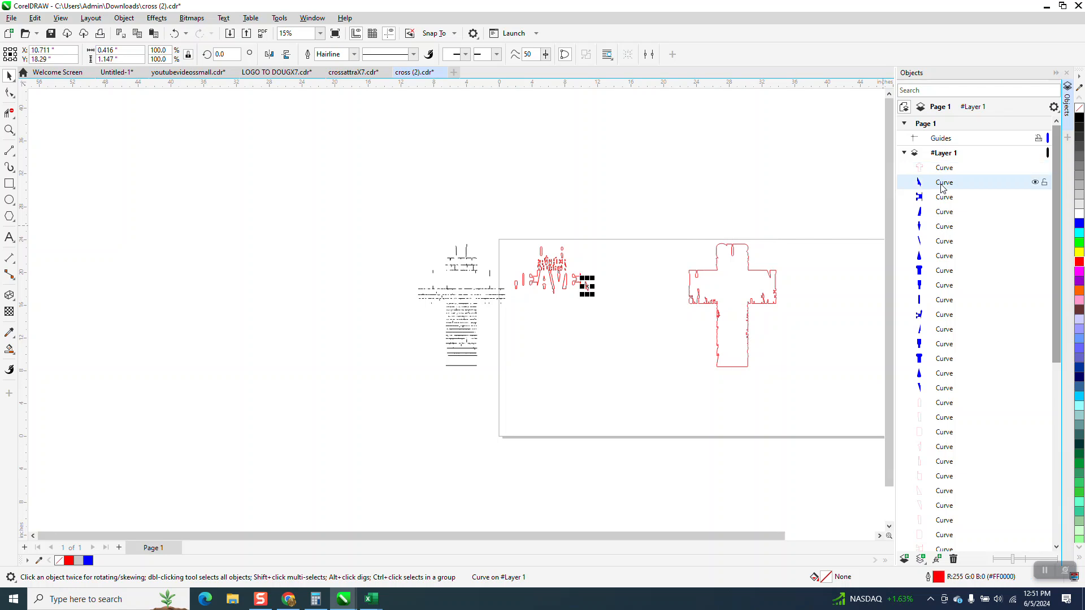
{"action": "left_click", "coordinate": [10, 130]}
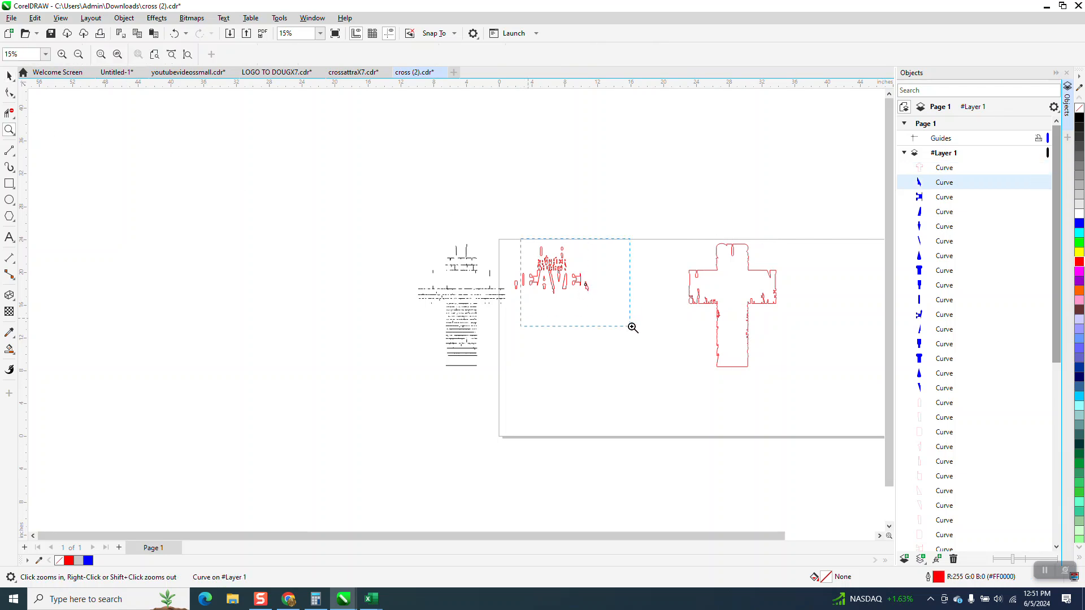
{"action": "left_click_drag", "start_coordinate": [600, 319], "coordinate": [633, 323]}
{"action": "left_click", "coordinate": [9, 75]}
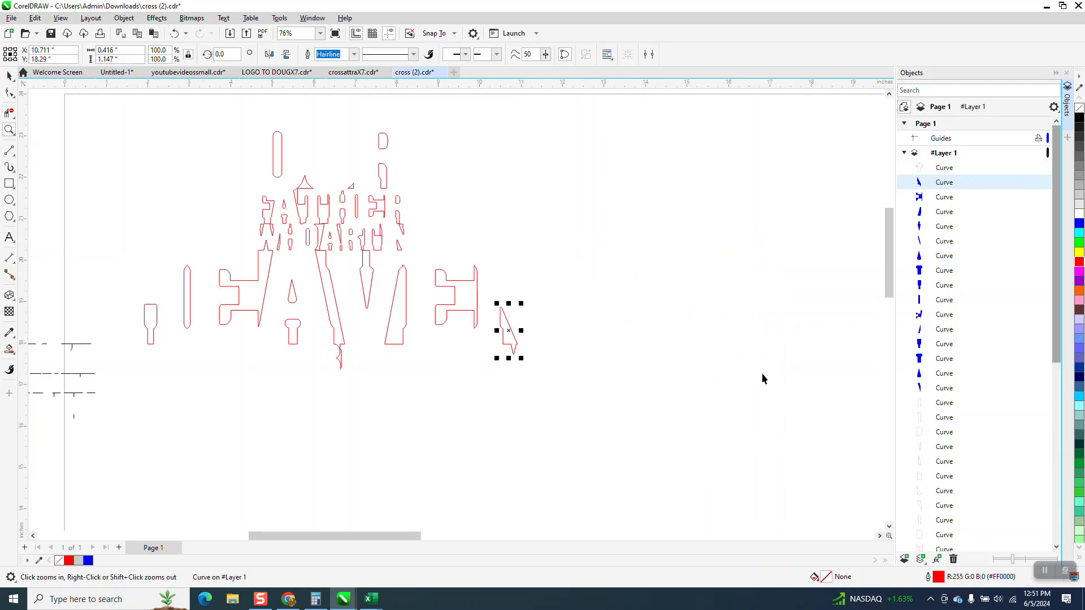
{"action": "scroll", "coordinate": [791, 362], "scroll_direction": "down", "scroll_amount": 2}
{"action": "left_click", "coordinate": [1056, 500]}
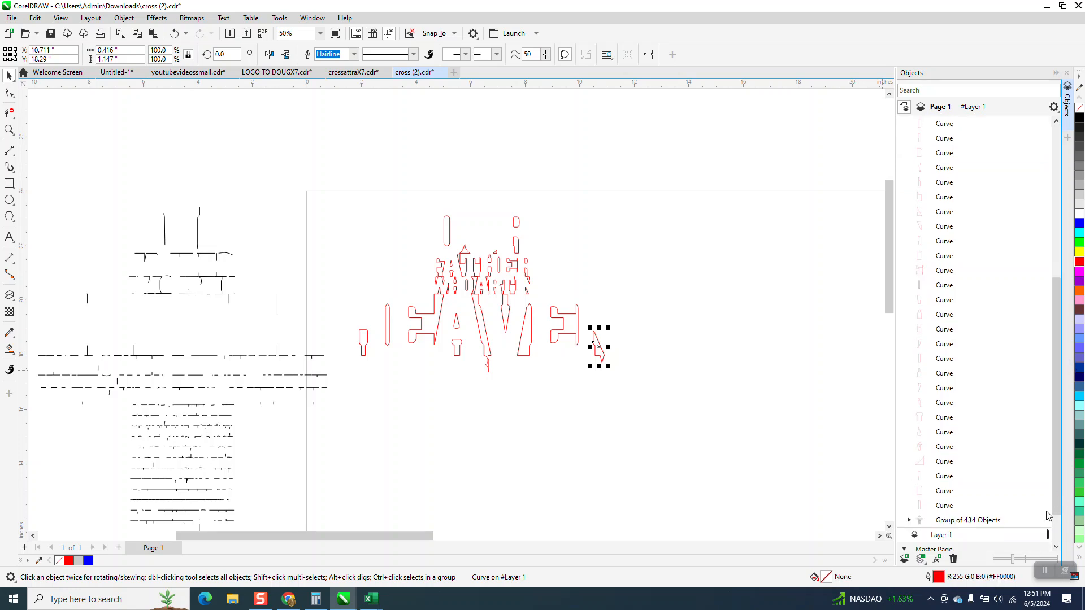
{"action": "left_click", "coordinate": [940, 507]}
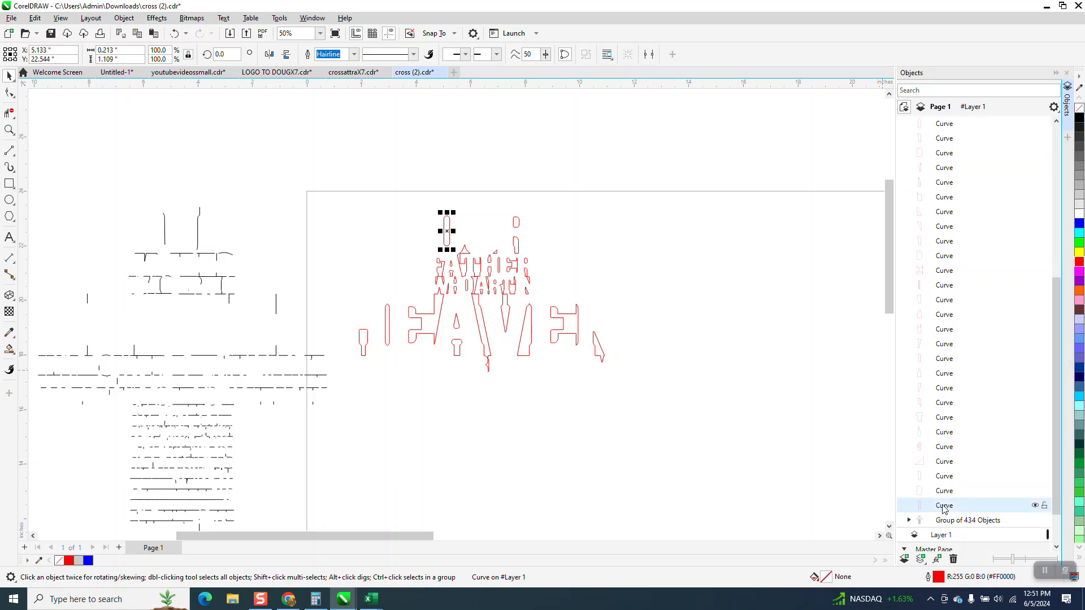
{"action": "key", "text": "Up"}
{"action": "key", "text": "Up"}
{"action": "key", "text": "Up"}
{"action": "key", "text": "Up"}
{"action": "key", "text": "Up"}
{"action": "key", "text": "Up"}
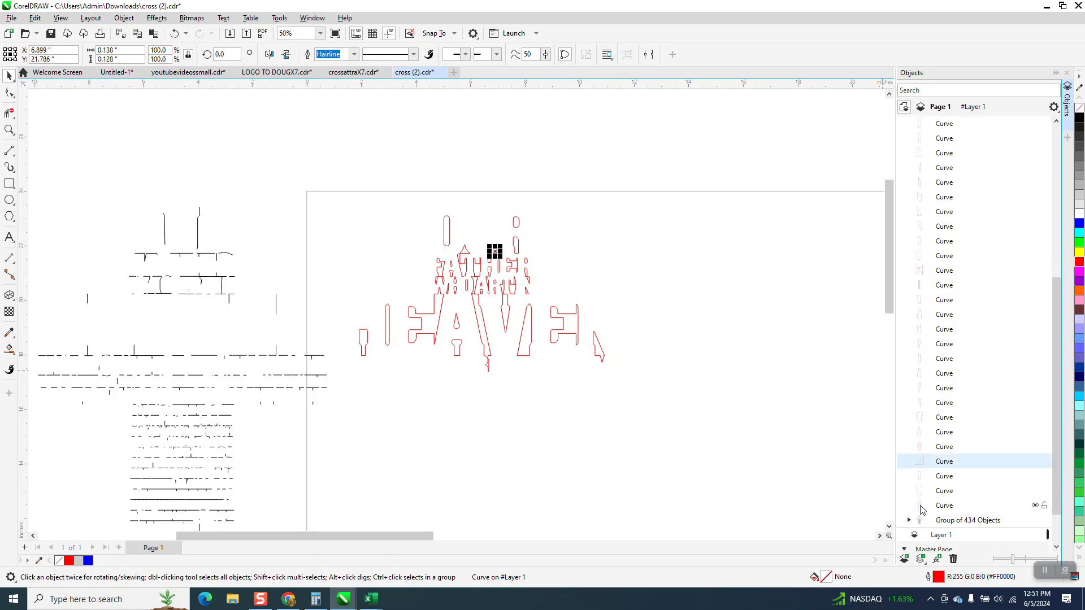
{"action": "key", "text": "Up"}
{"action": "key", "text": "Up"}
{"action": "key", "text": "Up"}
{"action": "key", "text": "Up"}
{"action": "key", "text": "Up"}
{"action": "key", "text": "Up"}
{"action": "key", "text": "Up"}
{"action": "key", "text": "Up"}
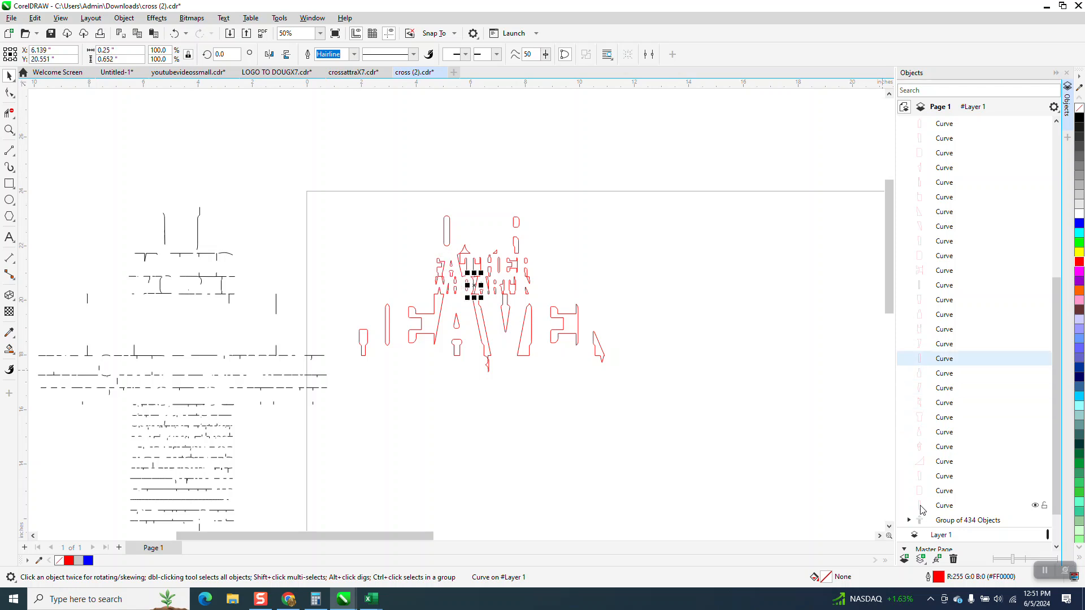
{"action": "key", "text": "Up"}
{"action": "key", "text": "Up"}
{"action": "key", "text": "Up"}
{"action": "key", "text": "Up"}
{"action": "key", "text": "Up"}
{"action": "key", "text": "Up"}
{"action": "key", "text": "Up"}
{"action": "key", "text": "Up"}
{"action": "key", "text": "Up"}
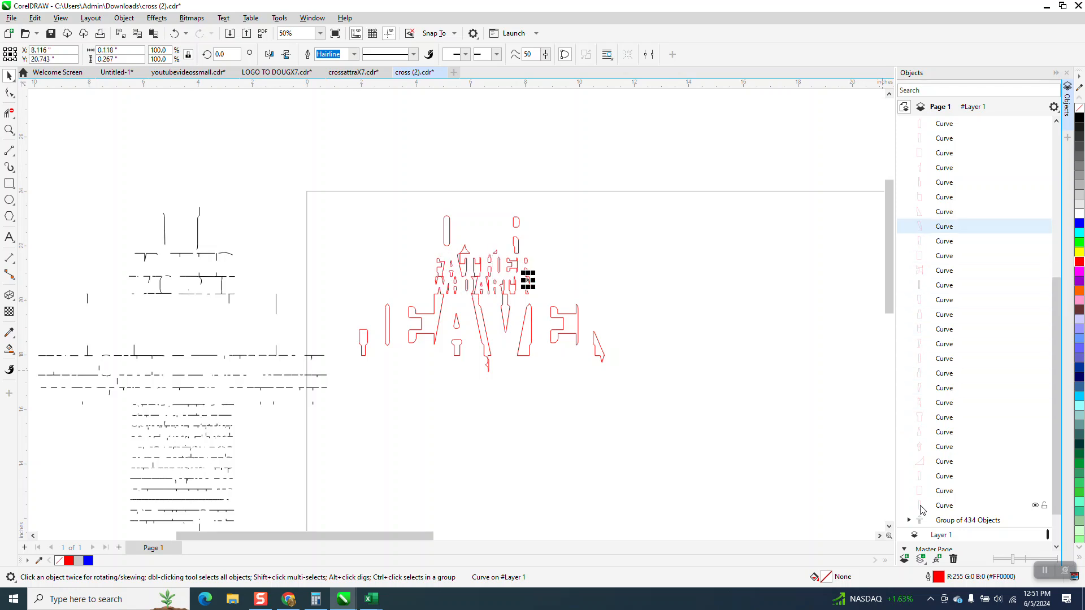
{"action": "key", "text": "Up"}
{"action": "key", "text": "Up"}
{"action": "key", "text": "Up"}
{"action": "key", "text": "Up"}
{"action": "key", "text": "Up"}
{"action": "key", "text": "Up"}
{"action": "key", "text": "Up"}
{"action": "key", "text": "Up"}
{"action": "key", "text": "Up"}
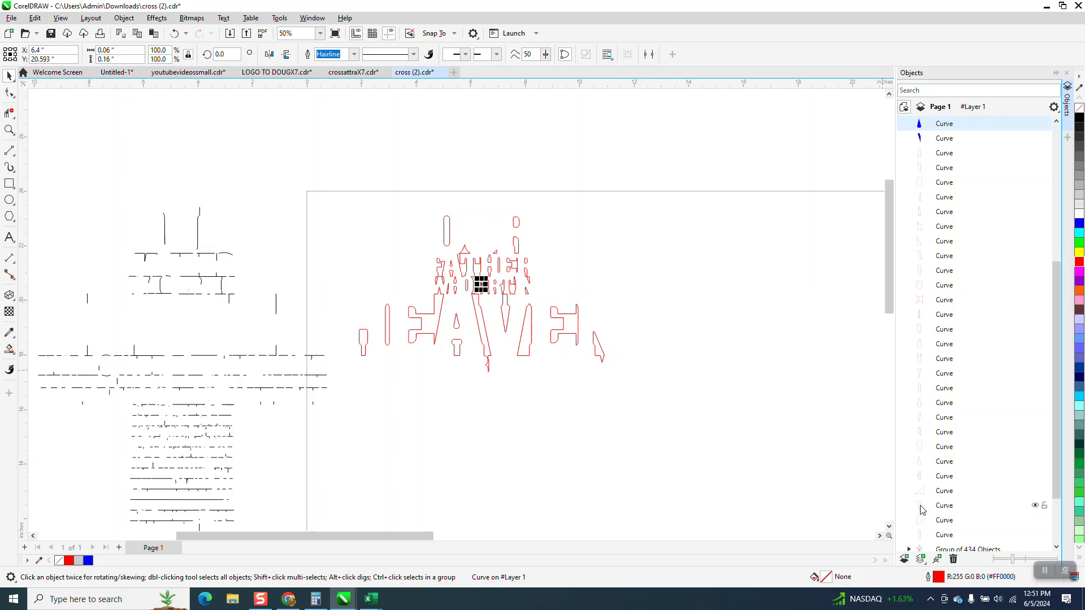
{"action": "key", "text": "Up"}
{"action": "key", "text": "Up"}
{"action": "key", "text": "Up"}
{"action": "key", "text": "Up"}
{"action": "key", "text": "Up"}
{"action": "key", "text": "Up"}
{"action": "key", "text": "Up"}
{"action": "key", "text": "Up"}
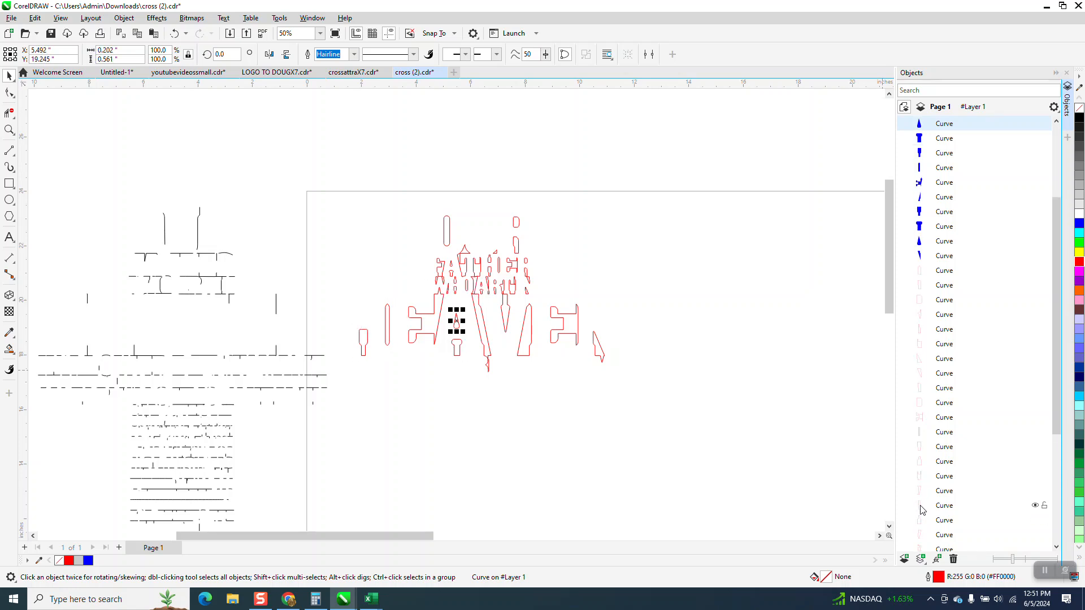
{"action": "key", "text": "Up"}
{"action": "key", "text": "Up"}
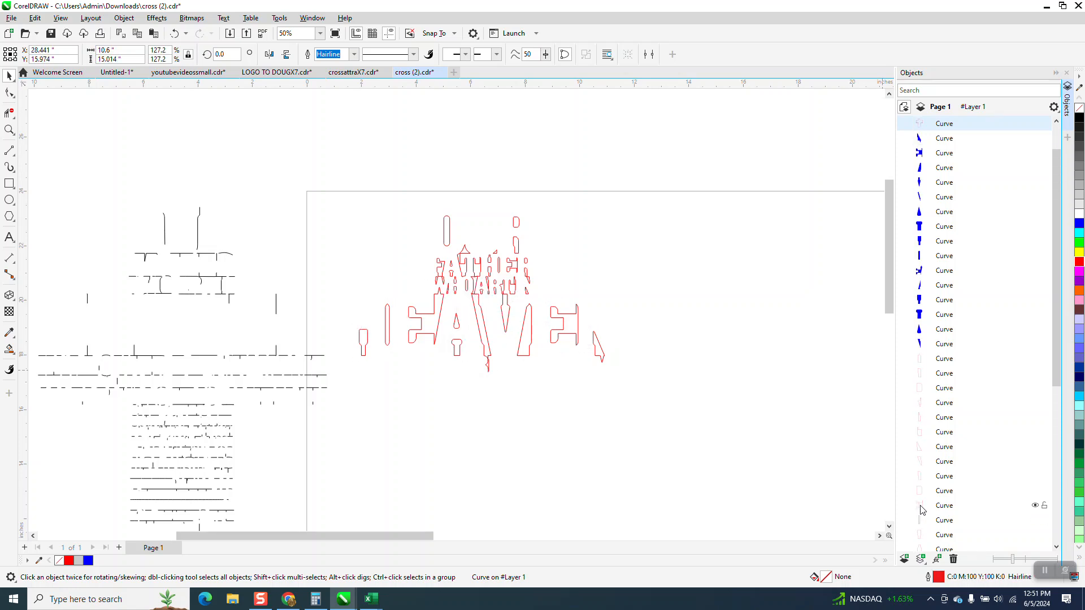
Move the cross outline left in two 11-inch nudges so it surrounds the red lettering shapes
{"action": "scroll", "coordinate": [872, 504], "scroll_direction": "down", "scroll_amount": 5}
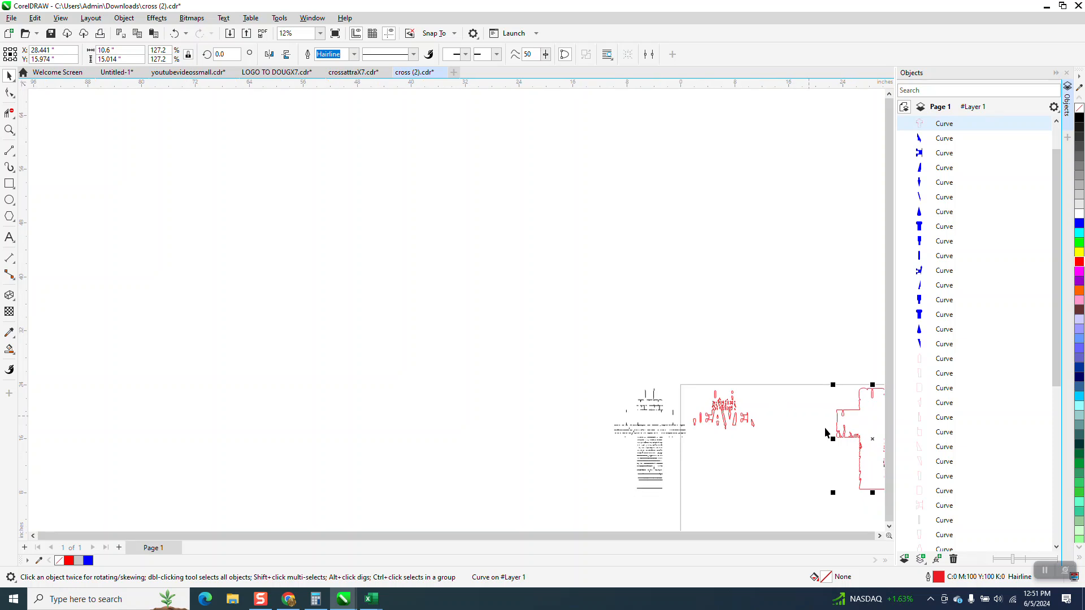
{"action": "left_click", "coordinate": [842, 433]}
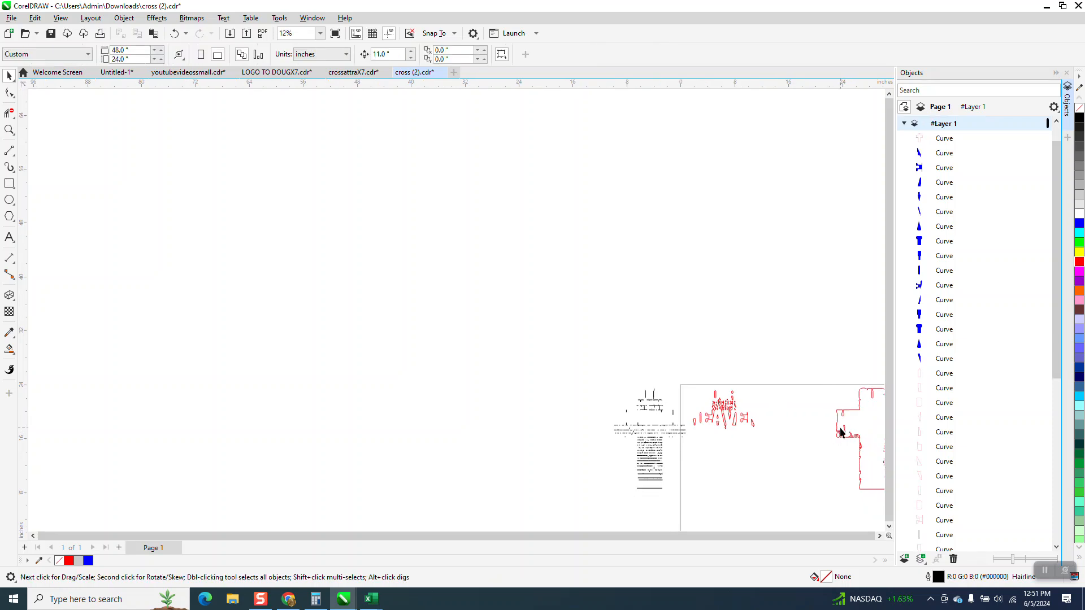
{"action": "left_click", "coordinate": [849, 411]}
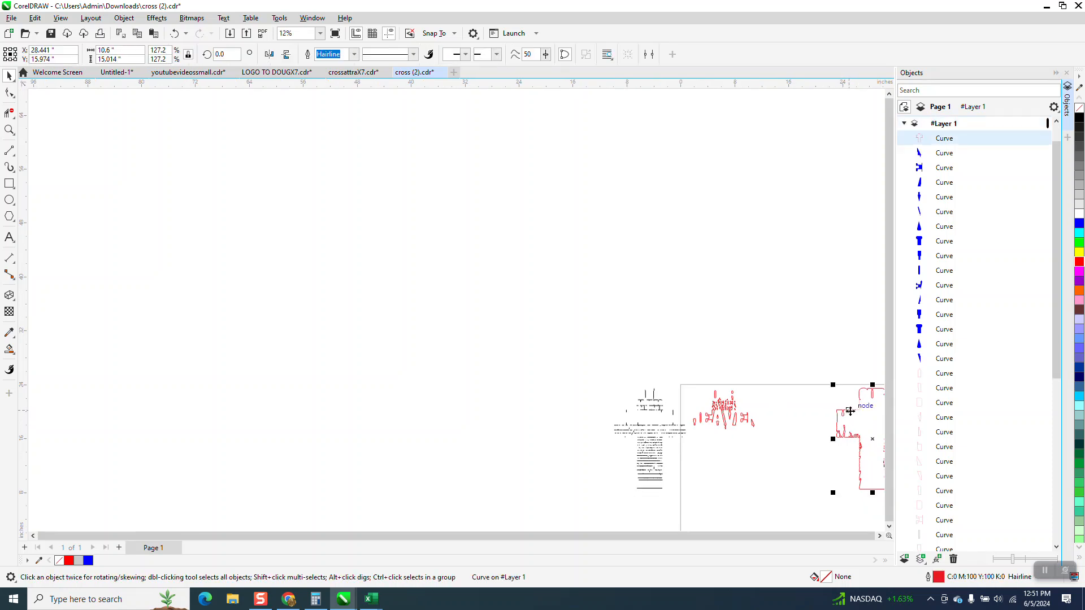
{"action": "key", "text": "Left"}
{"action": "key", "text": "Left"}
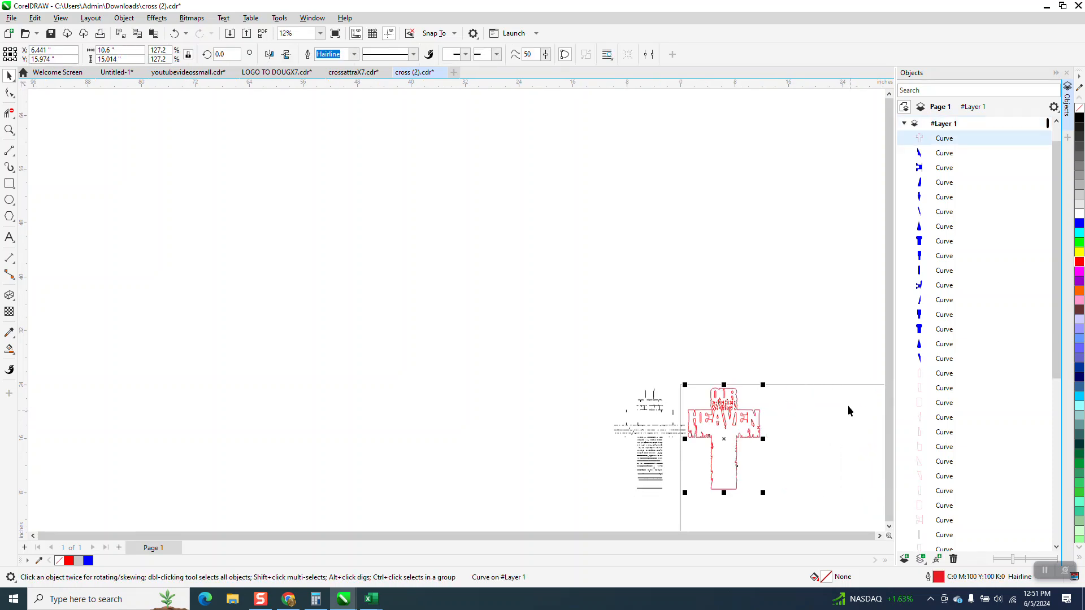
Nudge the group of 434 black segments 11 inches right onto the cross outline
{"action": "left_click", "coordinate": [10, 130]}
{"action": "left_click_drag", "start_coordinate": [670, 367], "coordinate": [792, 511]}
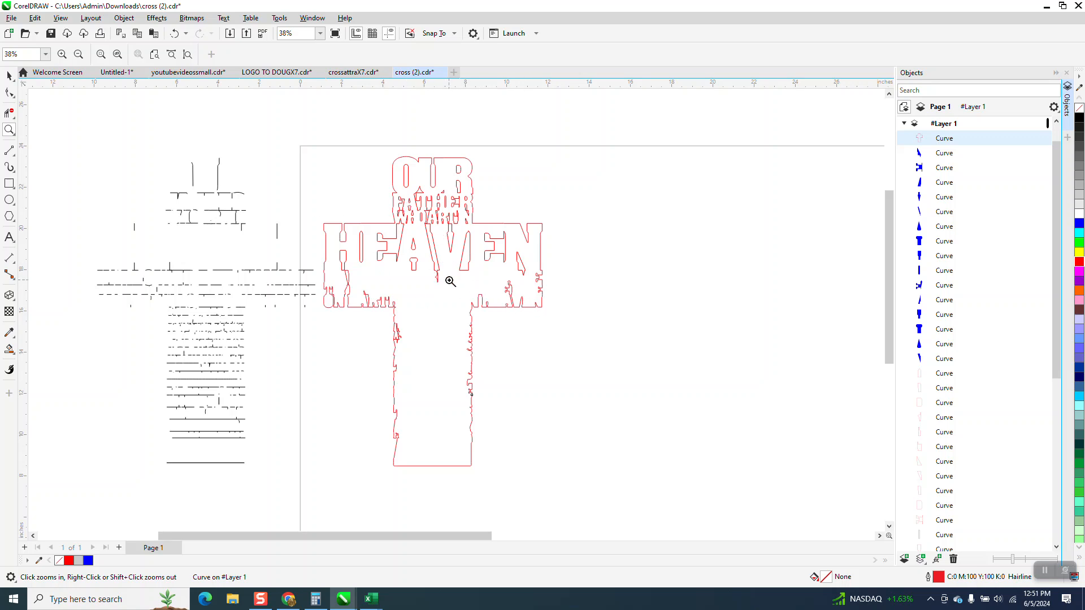
{"action": "scroll", "coordinate": [212, 179], "scroll_direction": "down", "scroll_amount": 1}
{"action": "left_click", "coordinate": [9, 75]}
{"action": "left_click", "coordinate": [210, 195]}
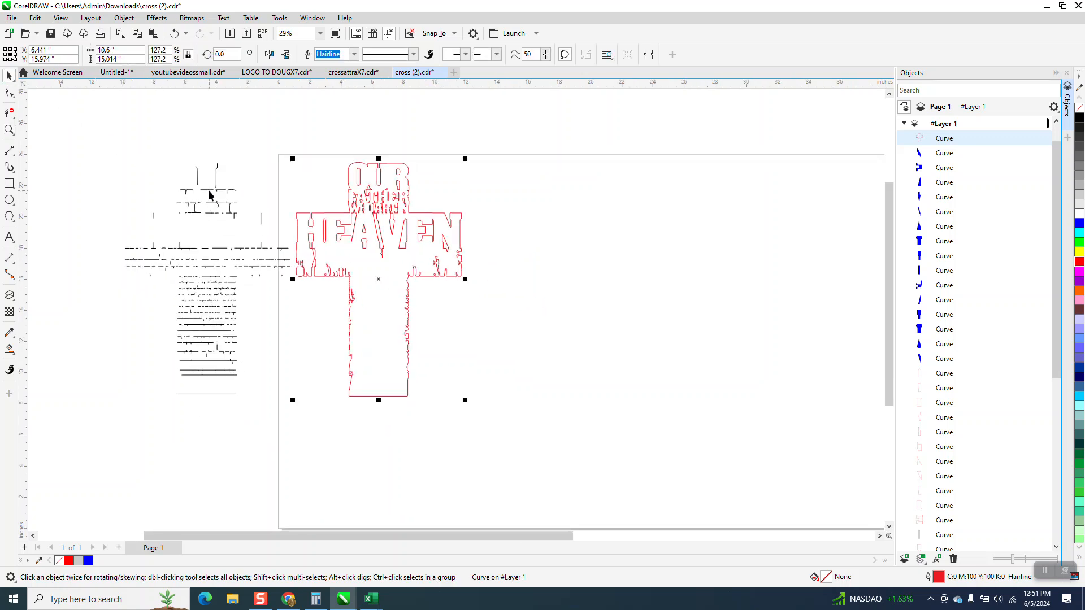
{"action": "key", "text": "Right"}
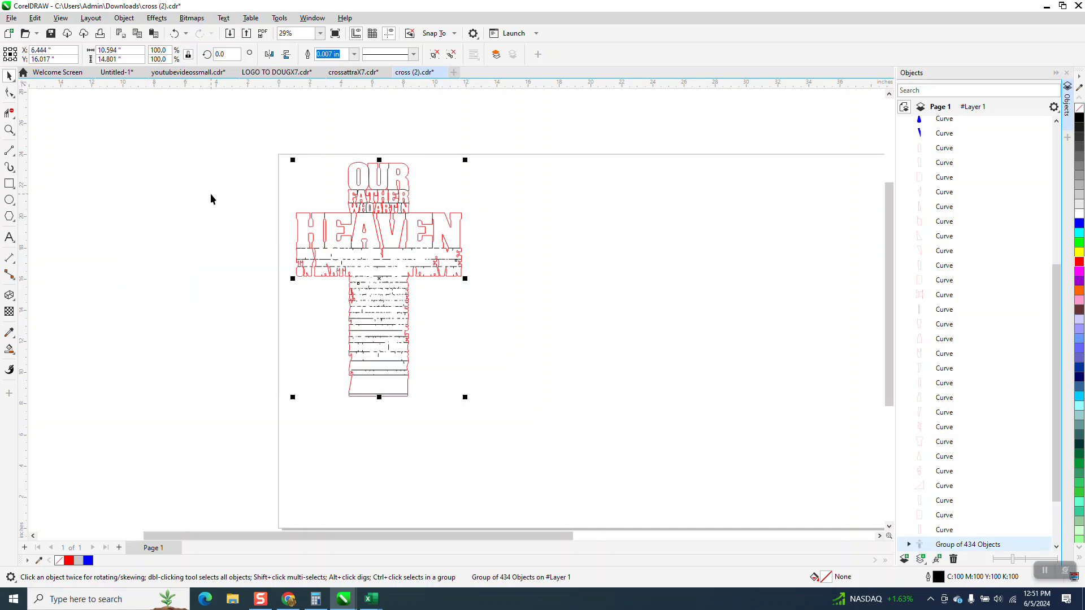